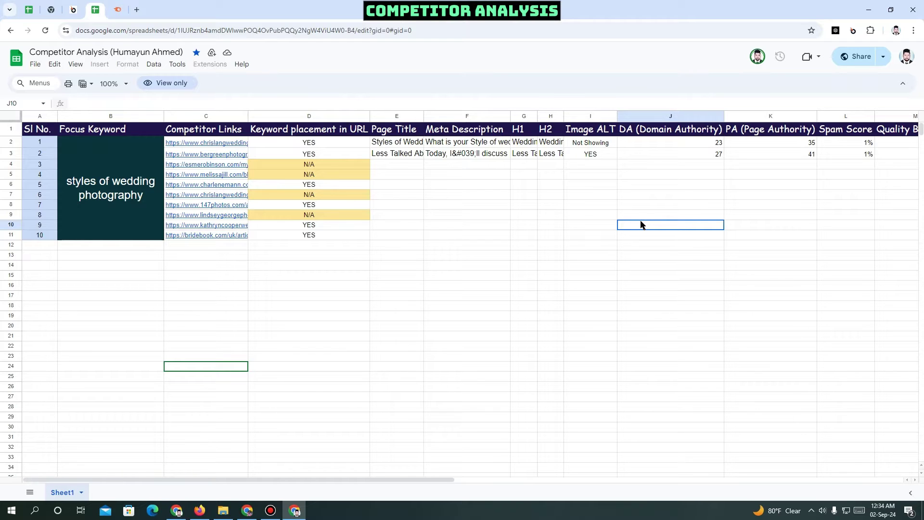
Step: Examine the serial number, focus keyword and competitor link columns of the competitor analysis sheet
left_click(43, 289)
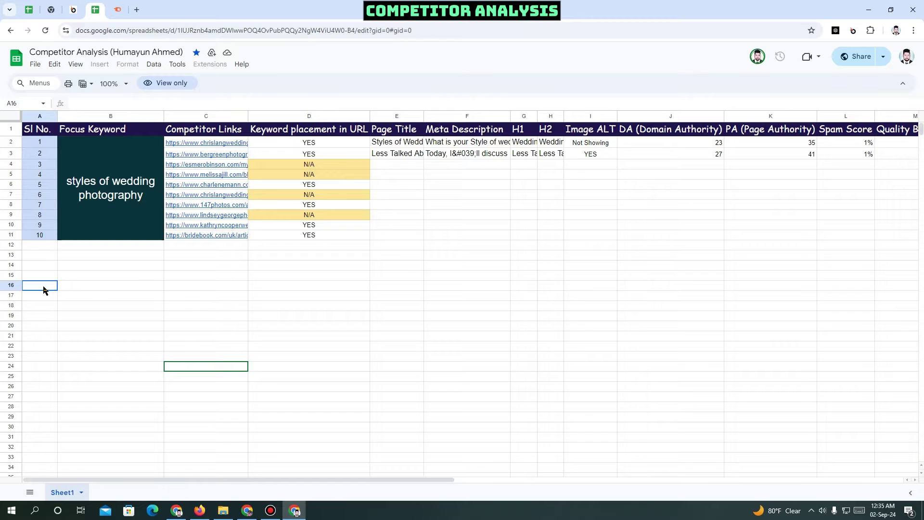
left_click(133, 315)
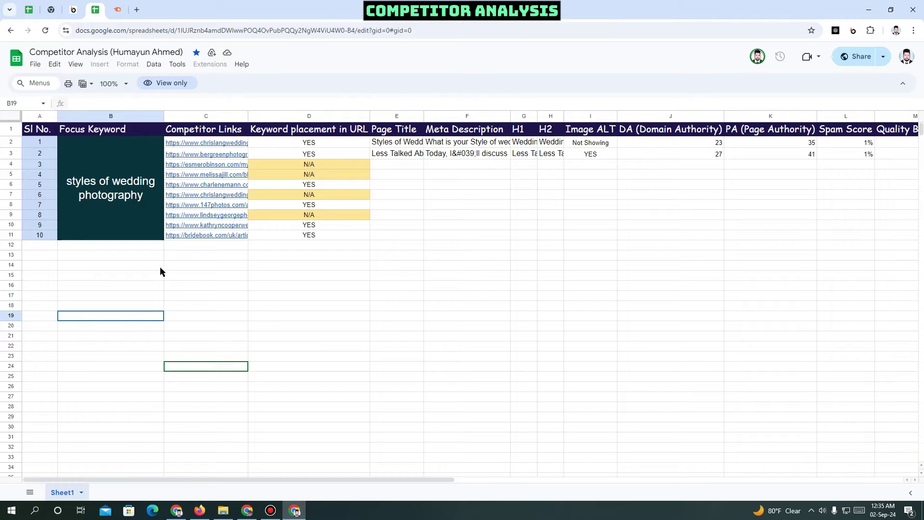
left_click(225, 327)
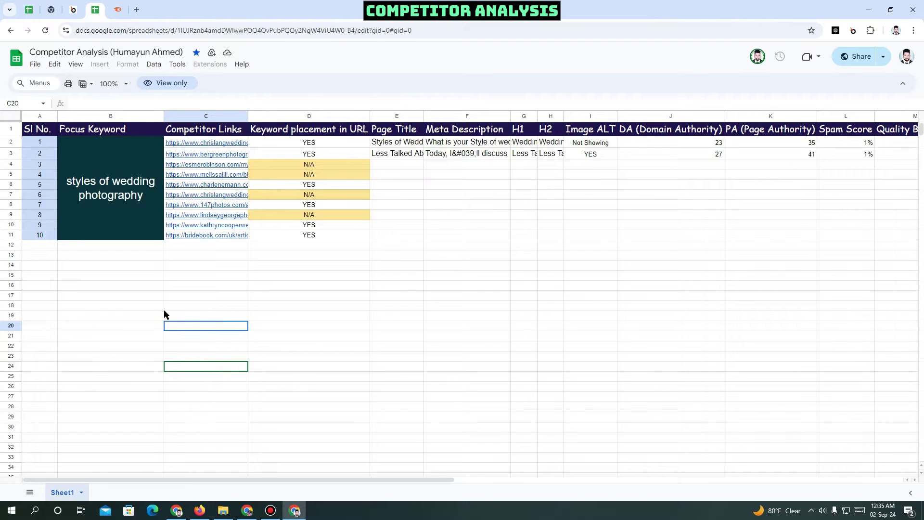
left_click(77, 255)
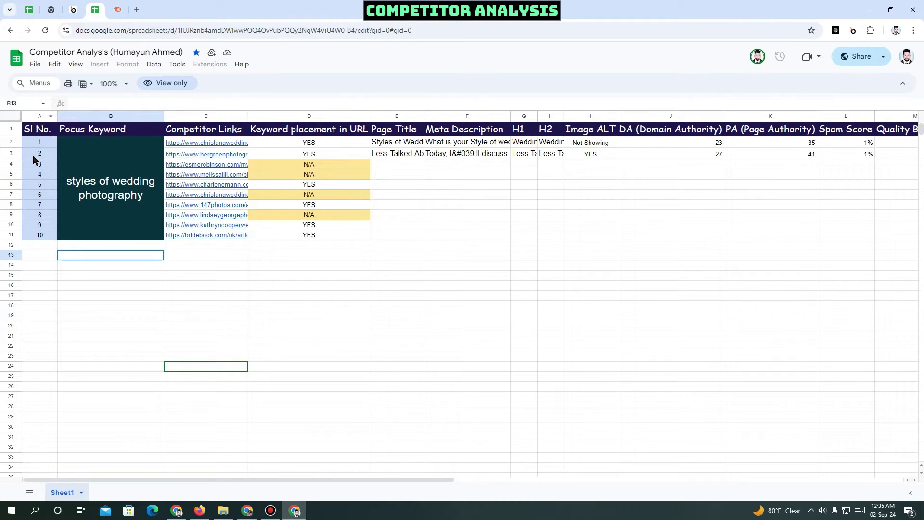
left_click(34, 155)
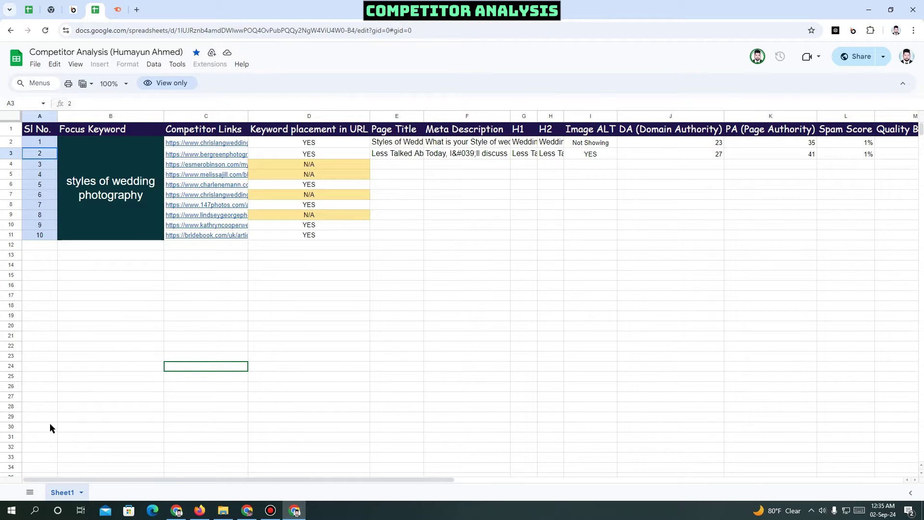
scroll(50, 423, "down", 1)
scroll(89, 360, "up", 1)
left_click(107, 201)
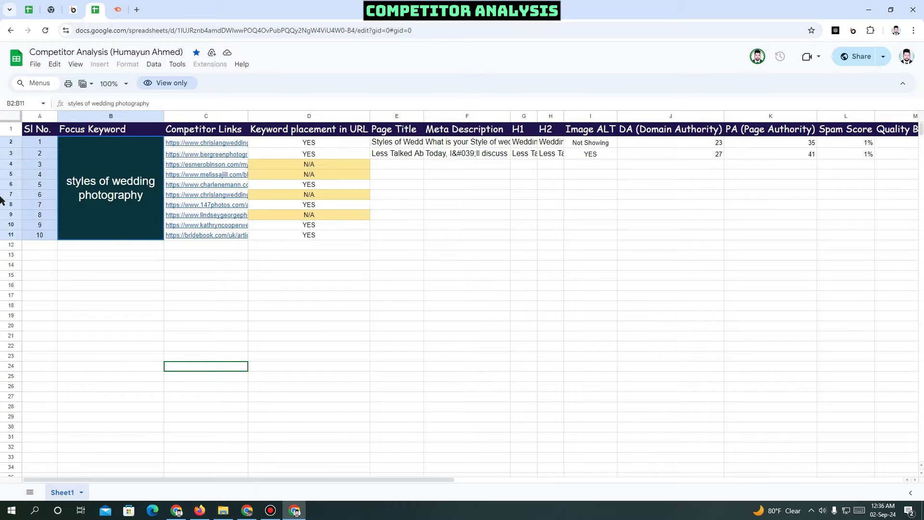
left_click(117, 276)
left_click(93, 207)
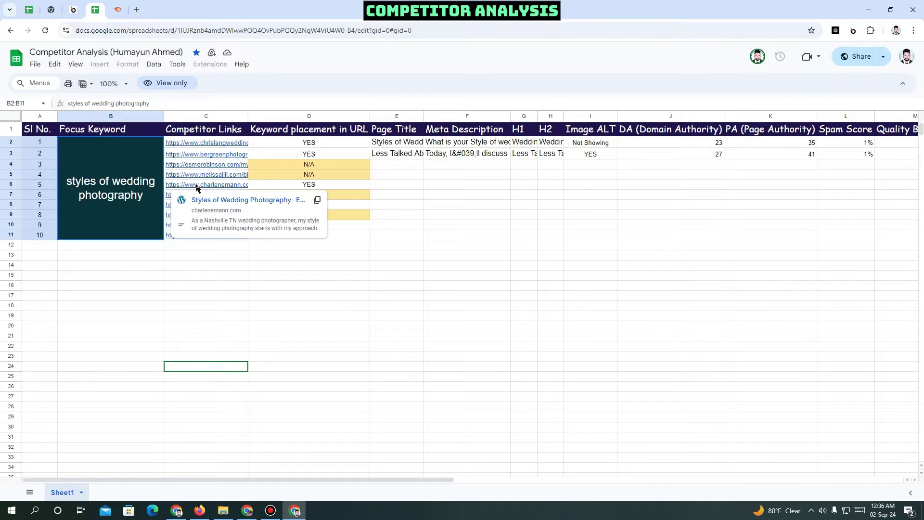
left_click(205, 275)
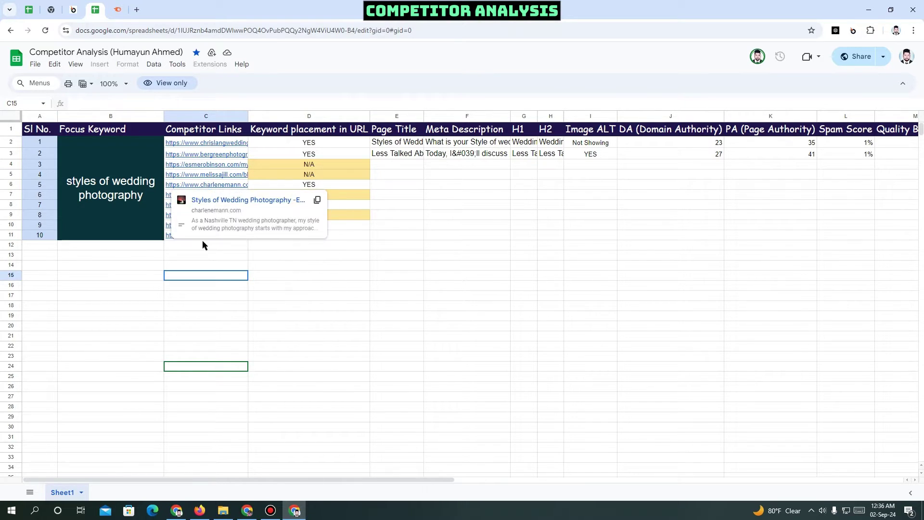
left_click(144, 289)
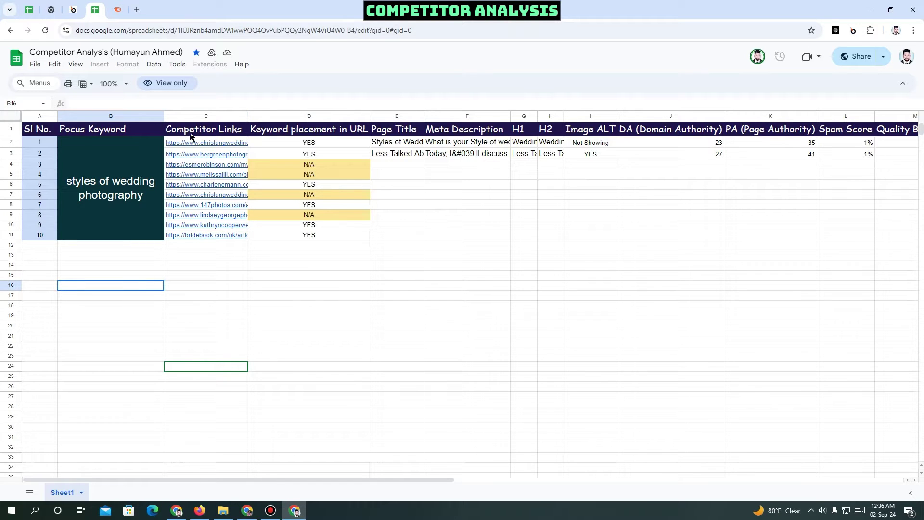
Step: Review the sheet's remaining columns, from keyword placement in URL through page title, domain authority and traffic to content length
left_click(364, 236)
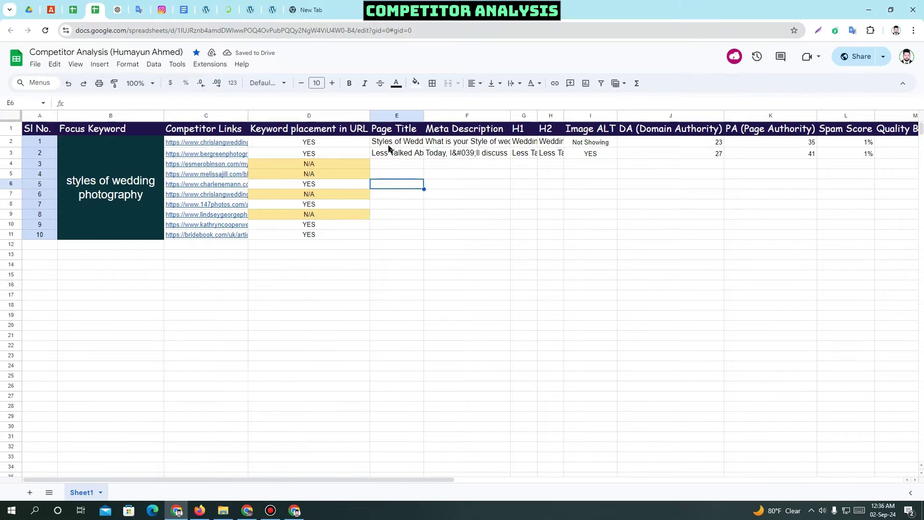
left_click(475, 174)
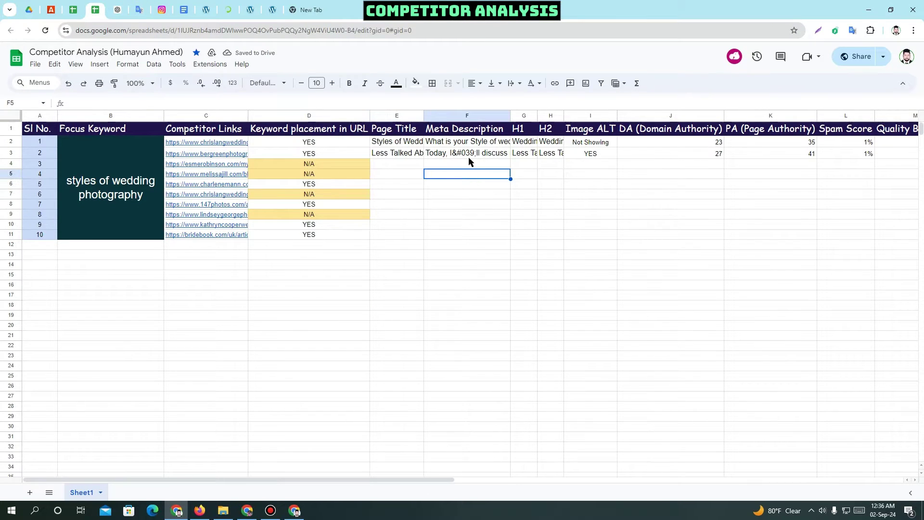
left_click_drag(212, 479, 328, 479)
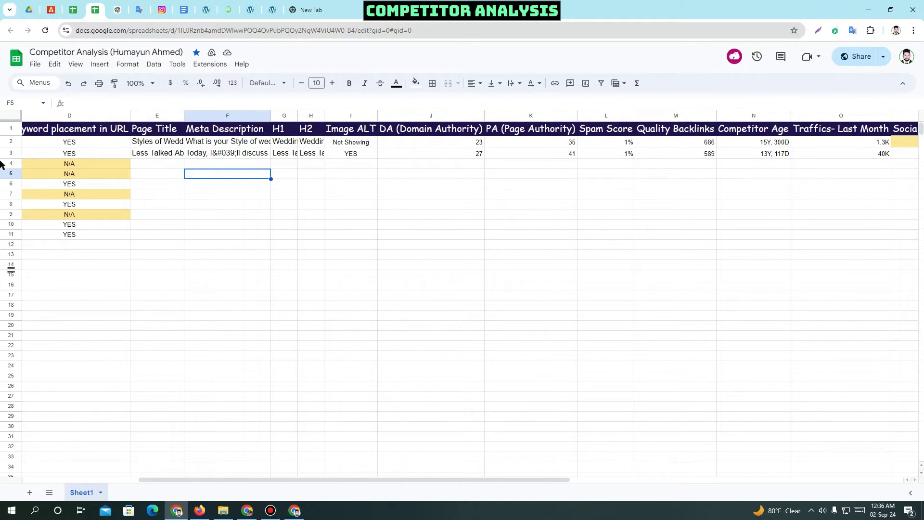
left_click_drag(364, 484, 418, 483)
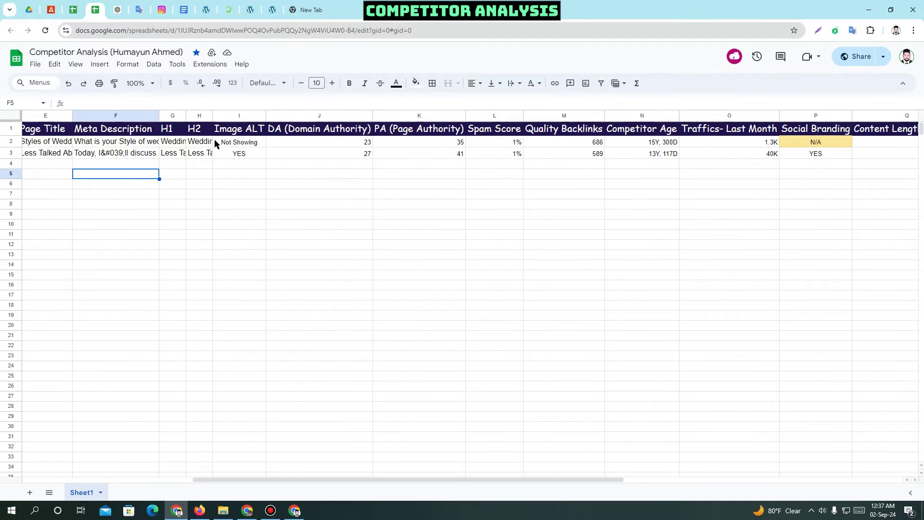
left_click(218, 189)
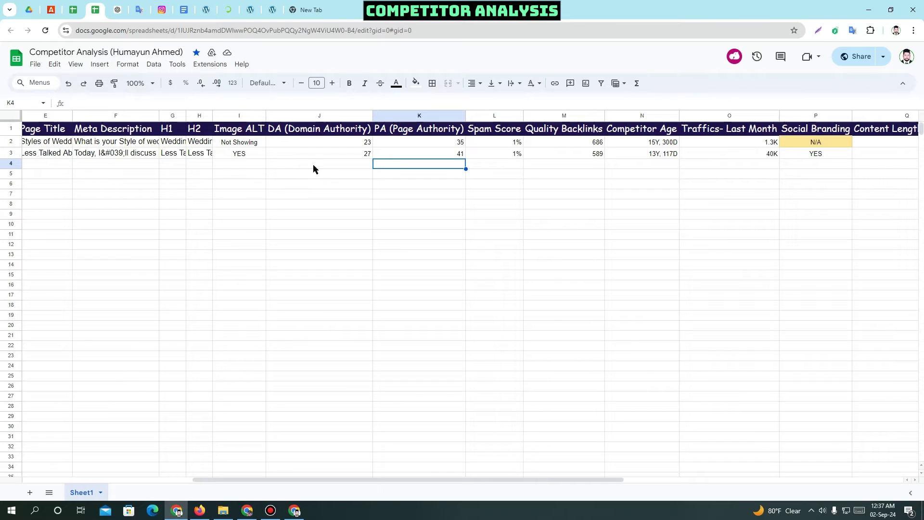
left_click(406, 139)
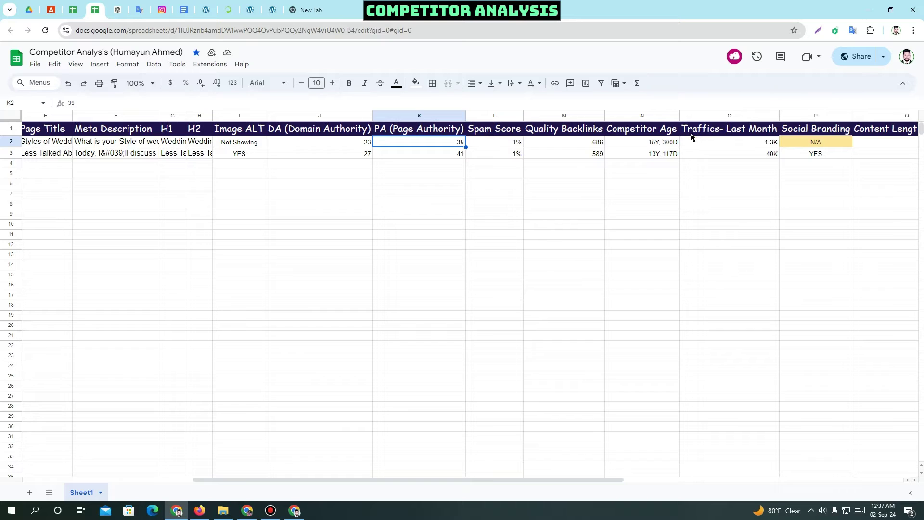
left_click_drag(417, 483, 526, 483)
left_click(590, 265)
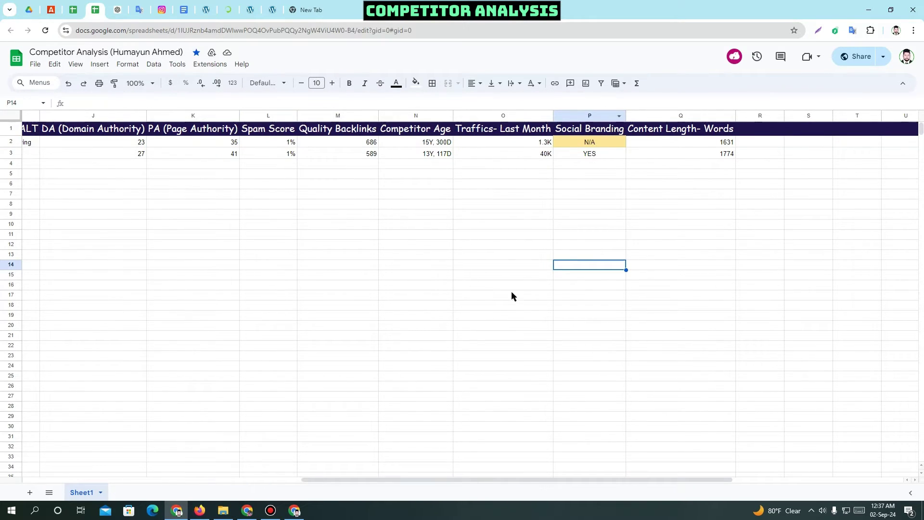
left_click(489, 325)
left_click_drag(371, 482, 39, 484)
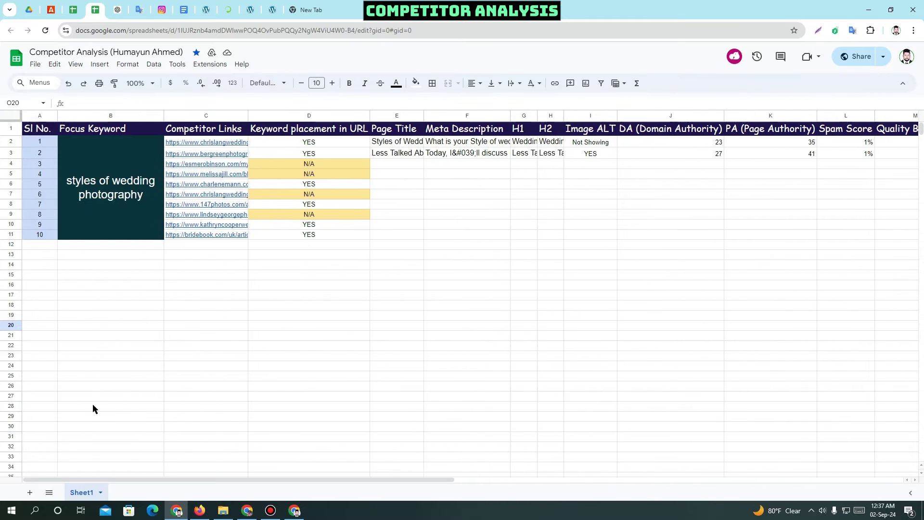
left_click(94, 407)
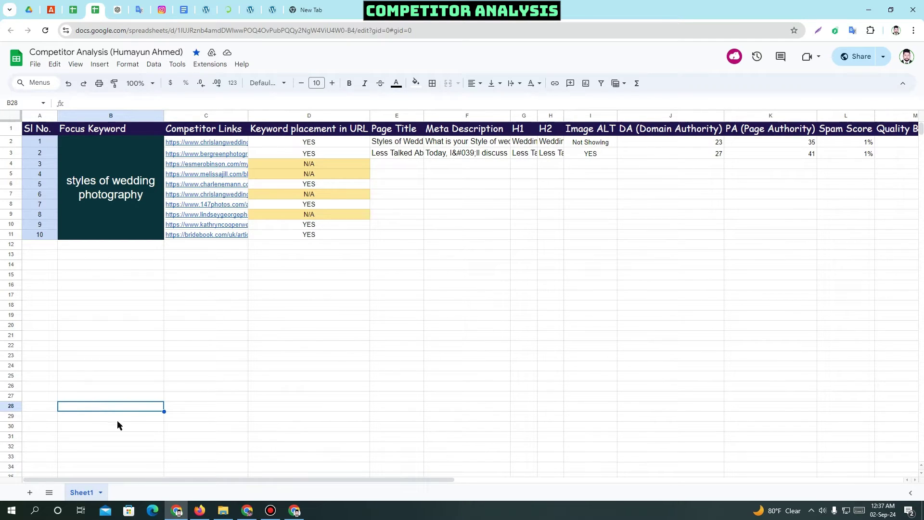
left_click(41, 246)
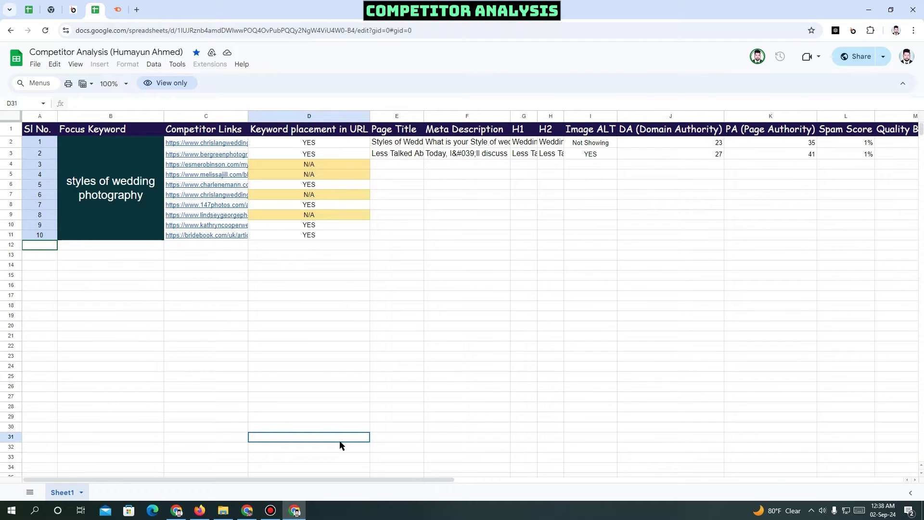
Step: Switch to Semrush and search the Keyword Magic Tool for "Wedding Photography" in the US database
left_click(118, 10)
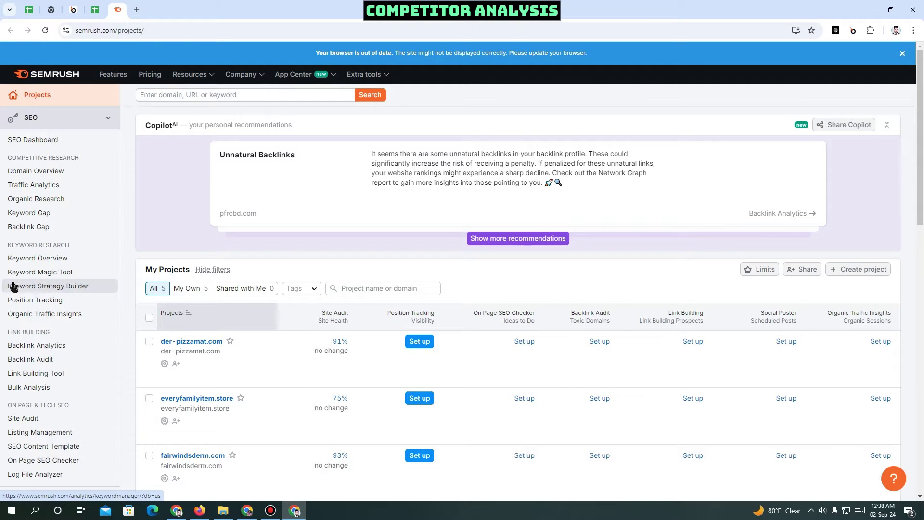
left_click(85, 278)
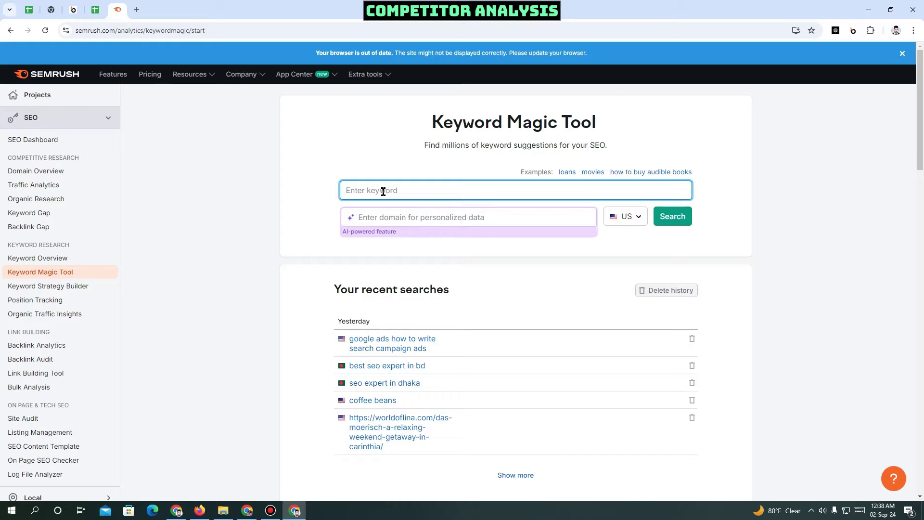
type("Wedding photography")
left_click(765, 233)
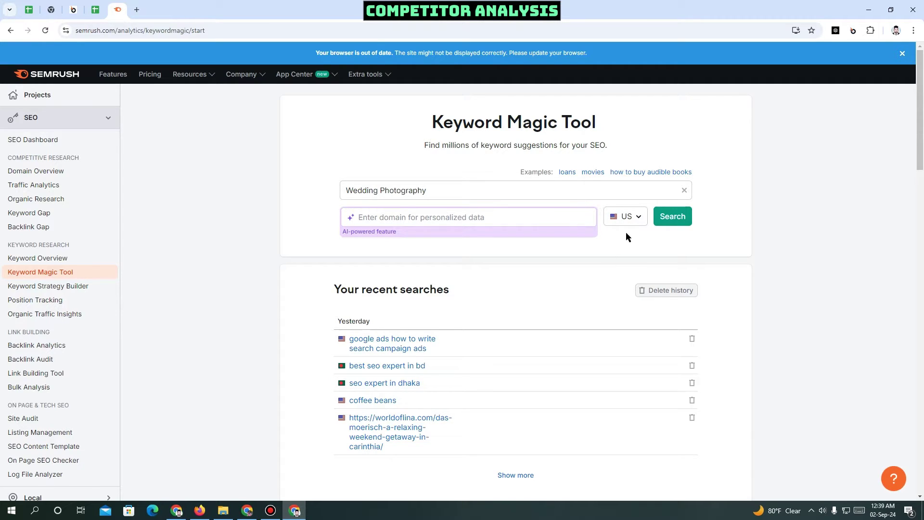
left_click(679, 219)
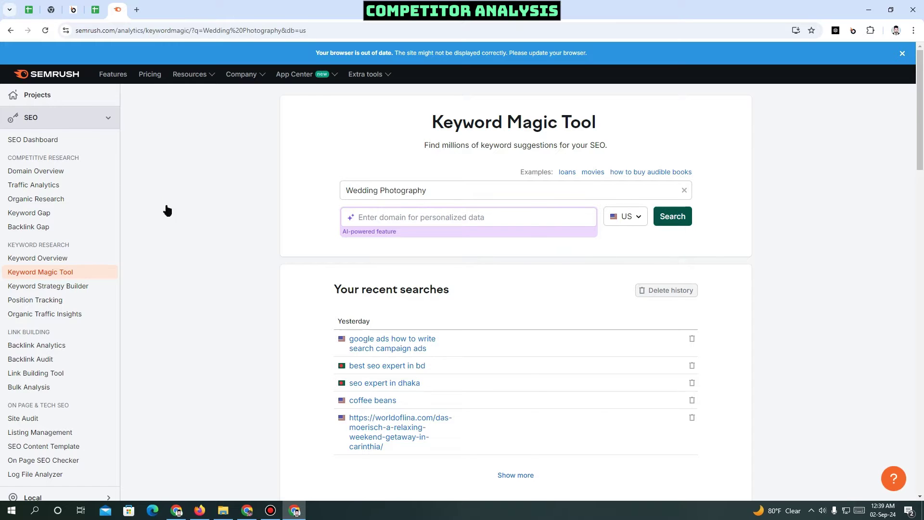
Step: Check the keyword difficulty ratings in the results and copy the keyword "documentary style wedding photography"
scroll(270, 264, "down", 1)
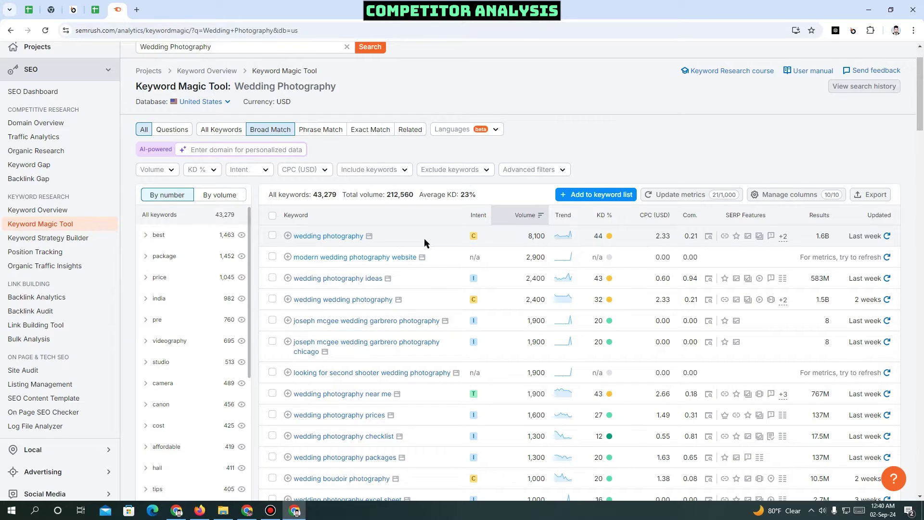
scroll(424, 242, "down", 1)
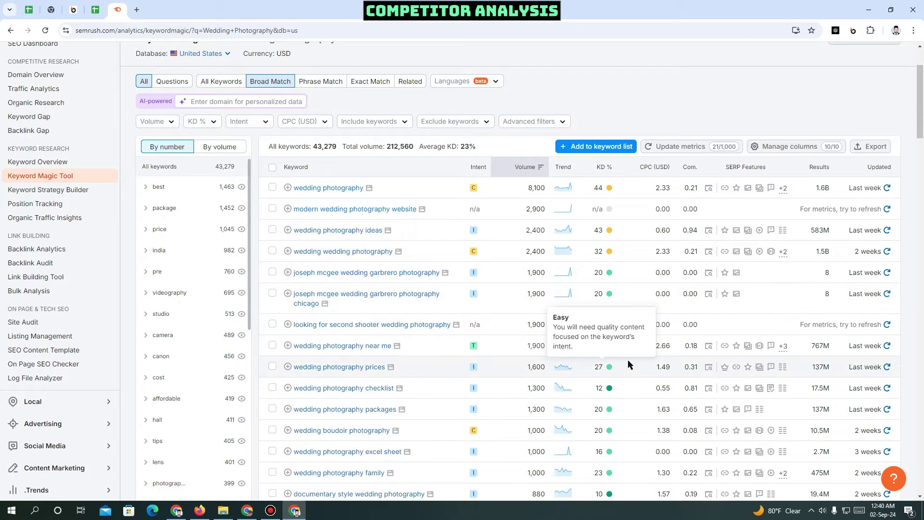
mouse_move(611, 293)
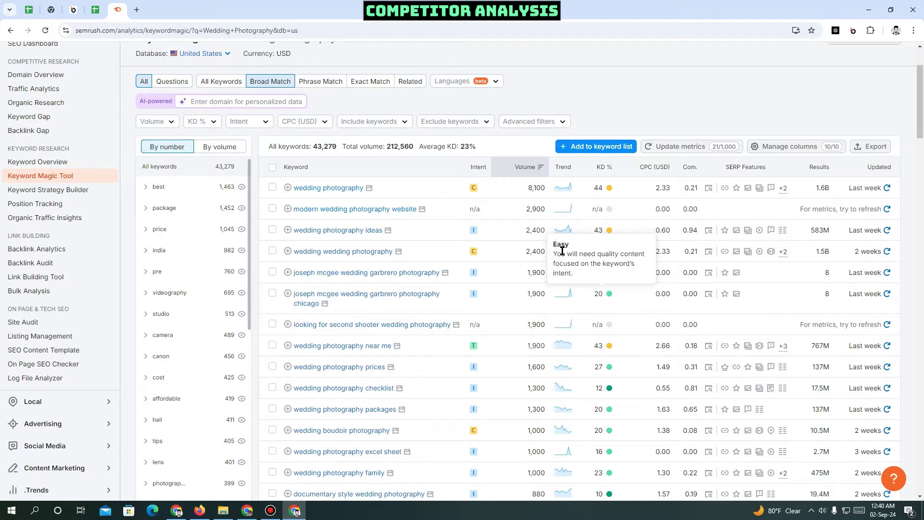
mouse_move(609, 252)
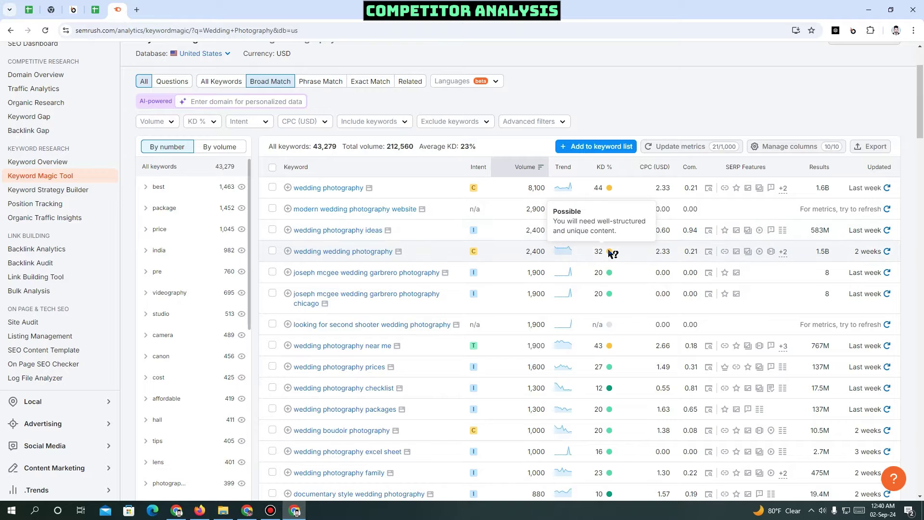
scroll(603, 316, "down", 4)
mouse_move(609, 304)
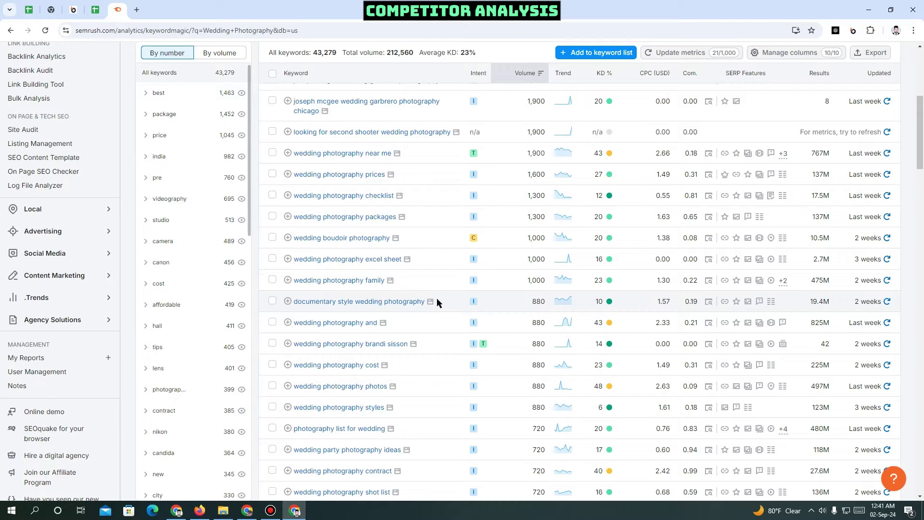
left_click_drag(438, 299, 293, 303)
key("ctrl+c")
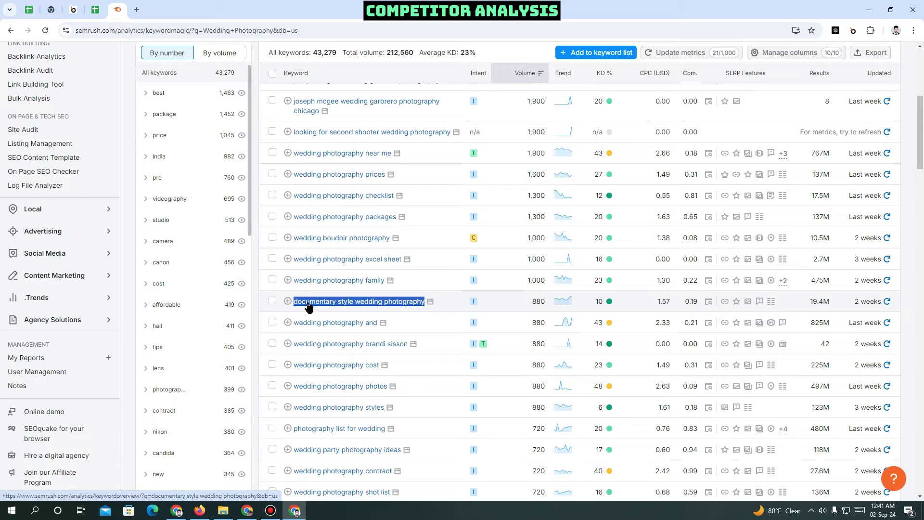
Step: Search Google in a new browser tab for "allintitle: documentary style wedding photography" using the copied keyword
left_click(137, 10)
left_click(183, 29)
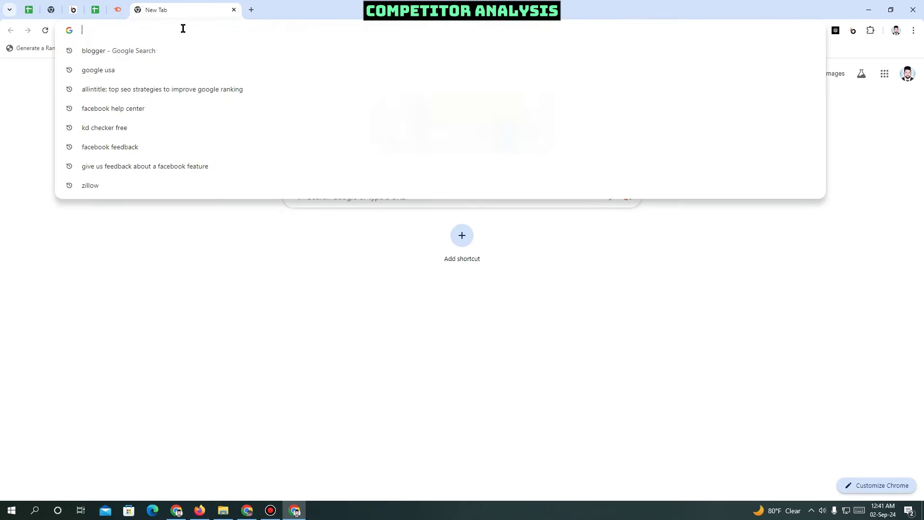
type("a")
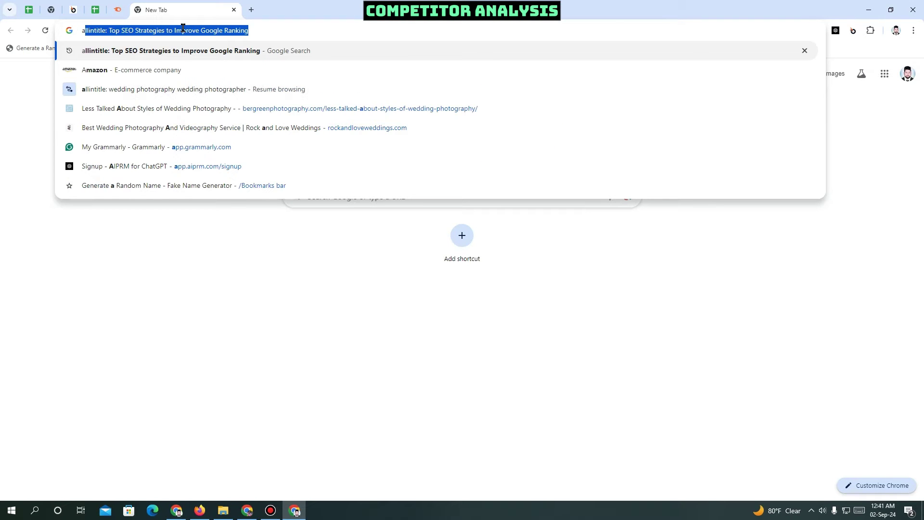
left_click(103, 31)
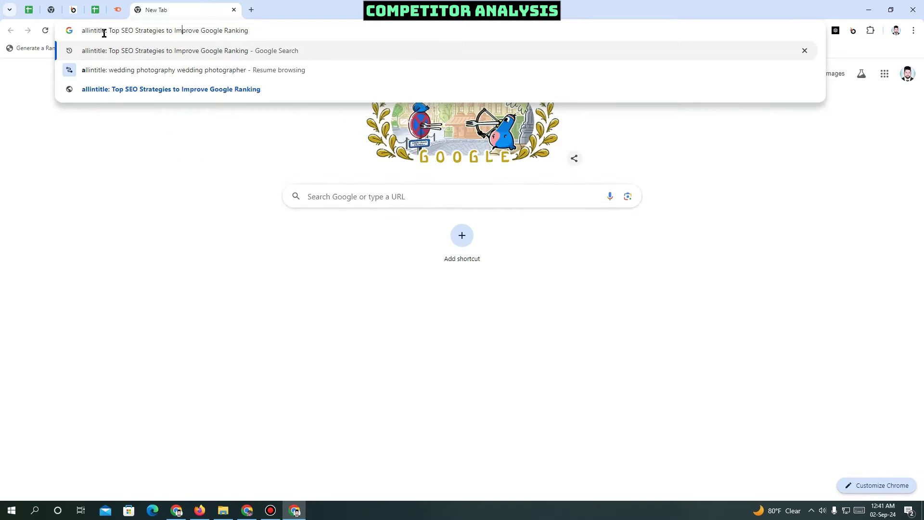
left_click_drag(110, 30, 266, 33)
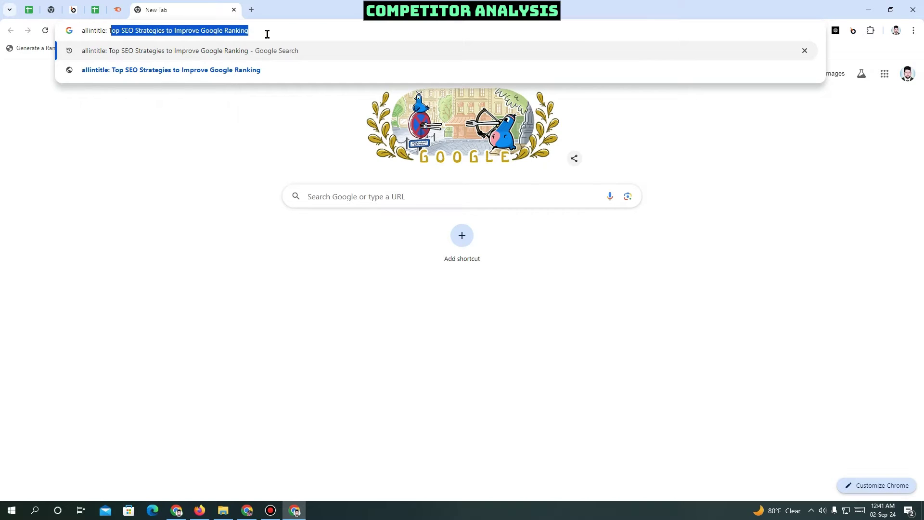
type("T")
key("BackSpace")
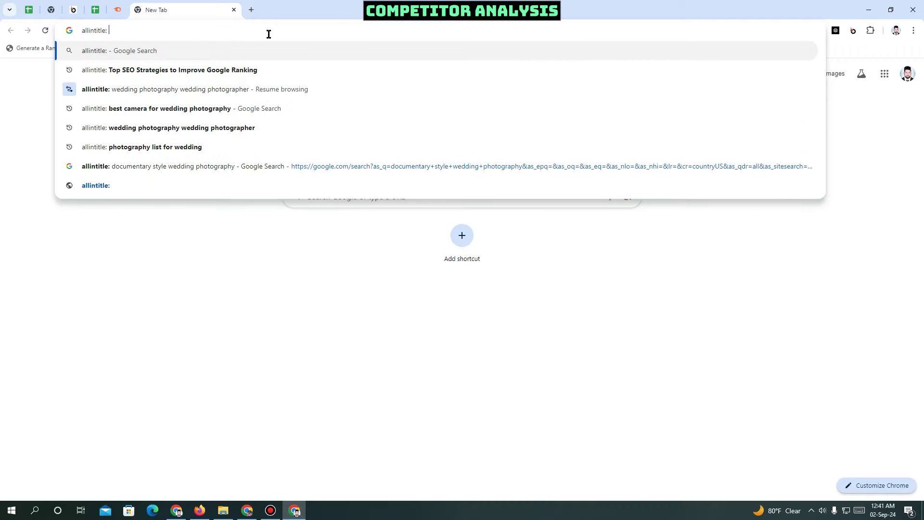
key("ctrl+v")
key("Return")
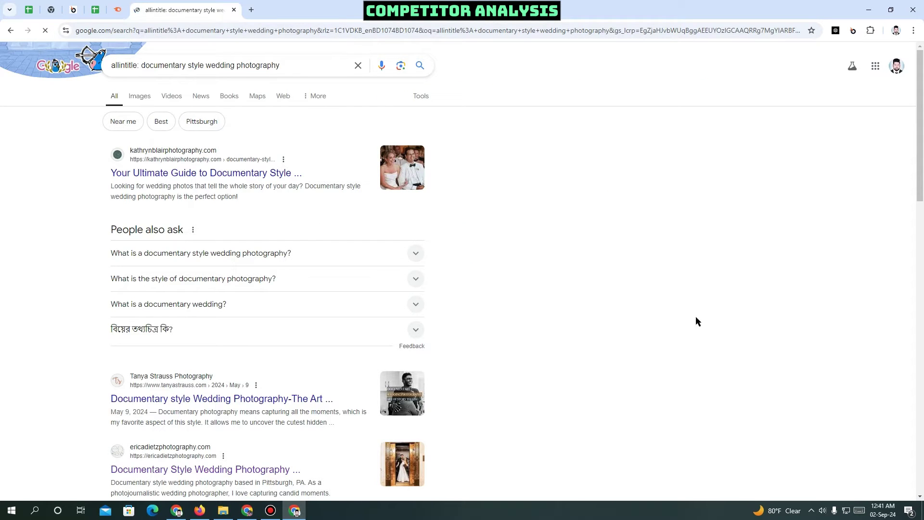
Step: Show the result count for the allintitle search, and open Google USA in a new browser tab
left_click(426, 96)
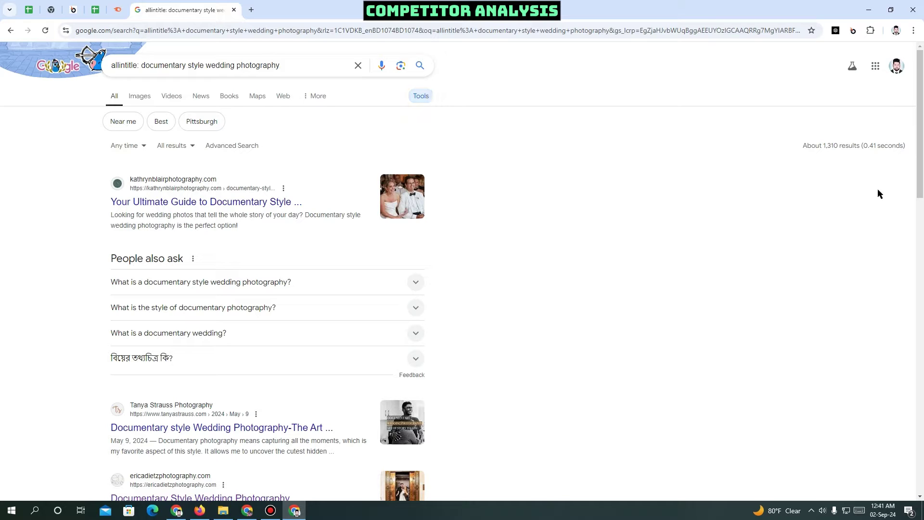
left_click(252, 11)
type("g")
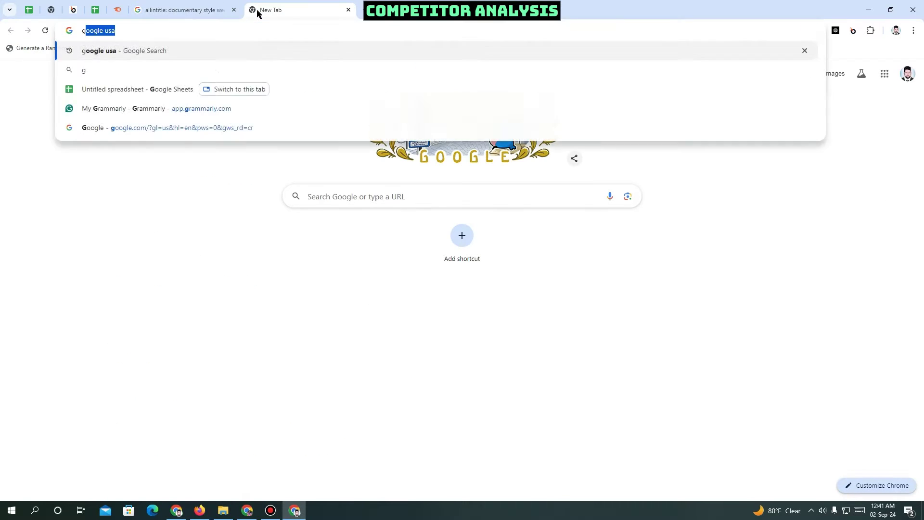
key("Return")
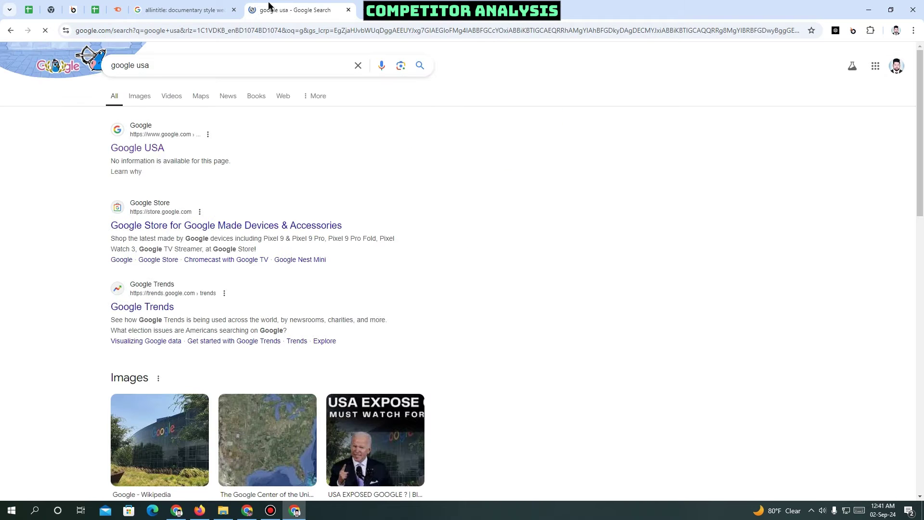
left_click(150, 149)
Step: Repeat the search "allintitle: documentary style wedding photography" on Google USA and show its result count
left_click(219, 9)
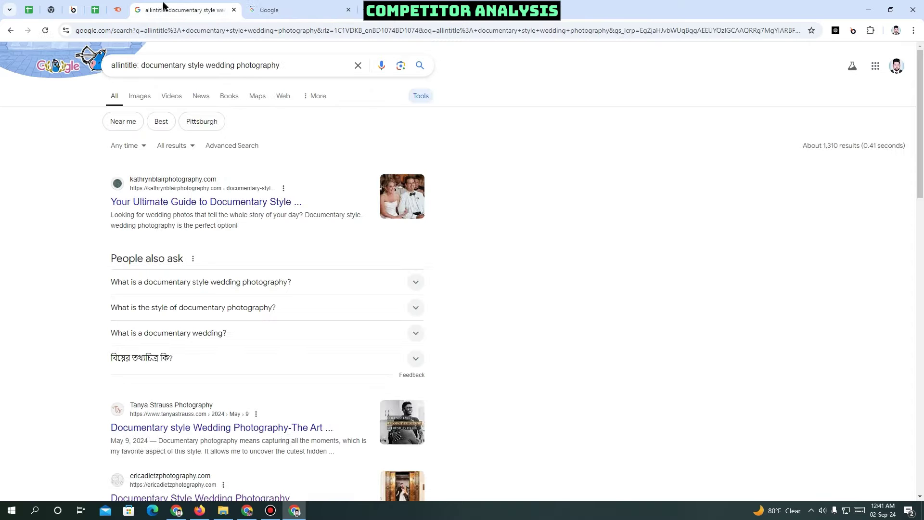
triple_click(197, 65)
key("ctrl+c")
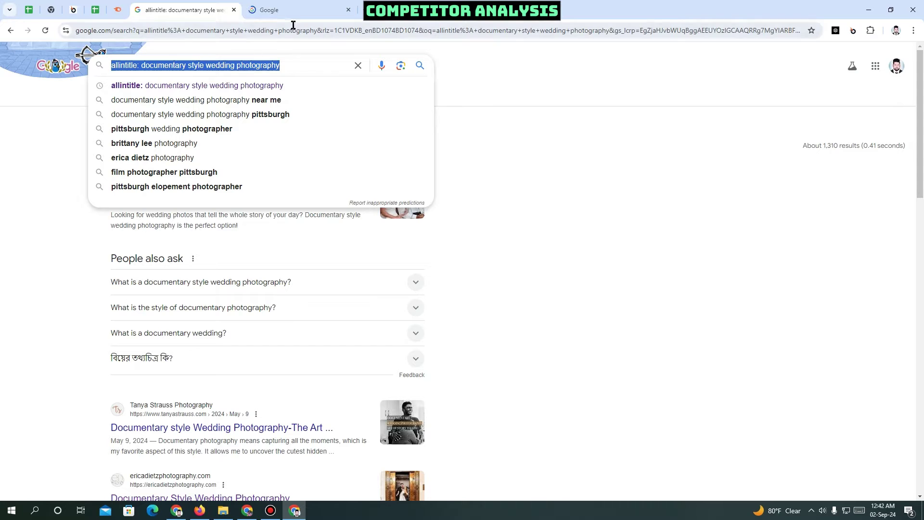
left_click(291, 11)
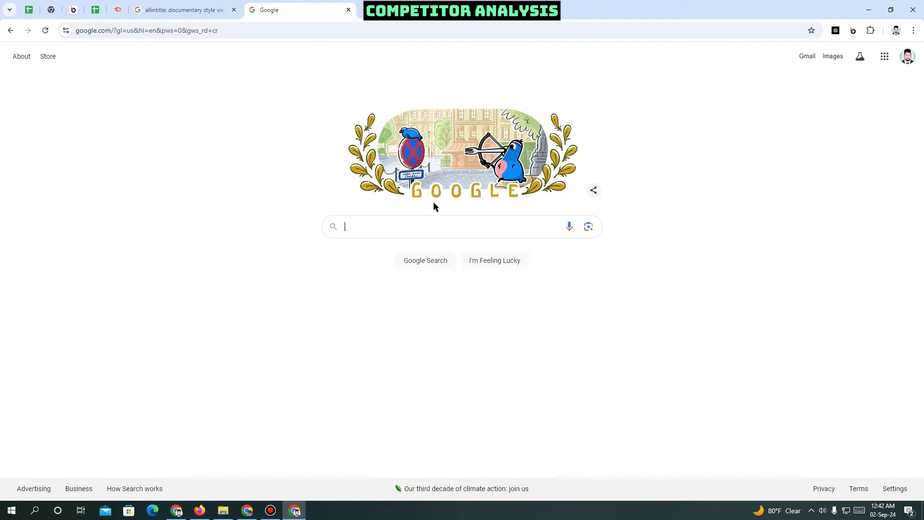
key("ctrl+v")
key("Return")
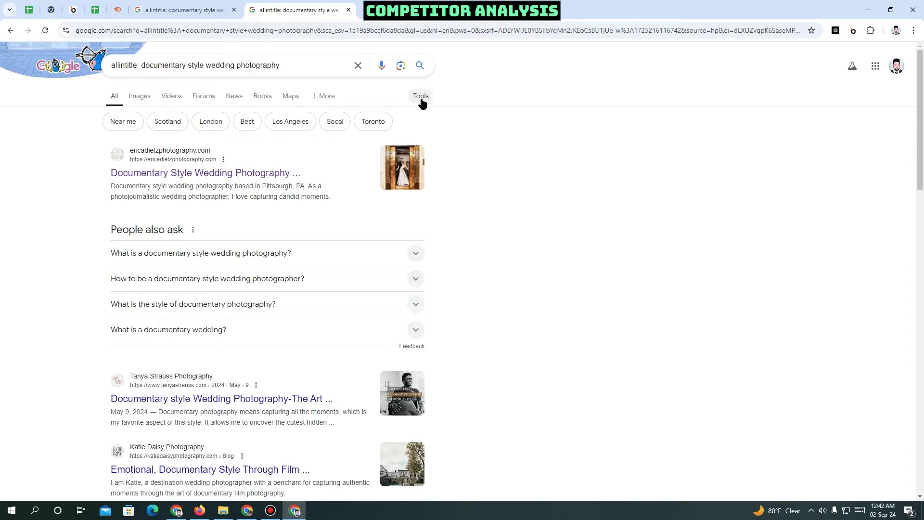
left_click(421, 97)
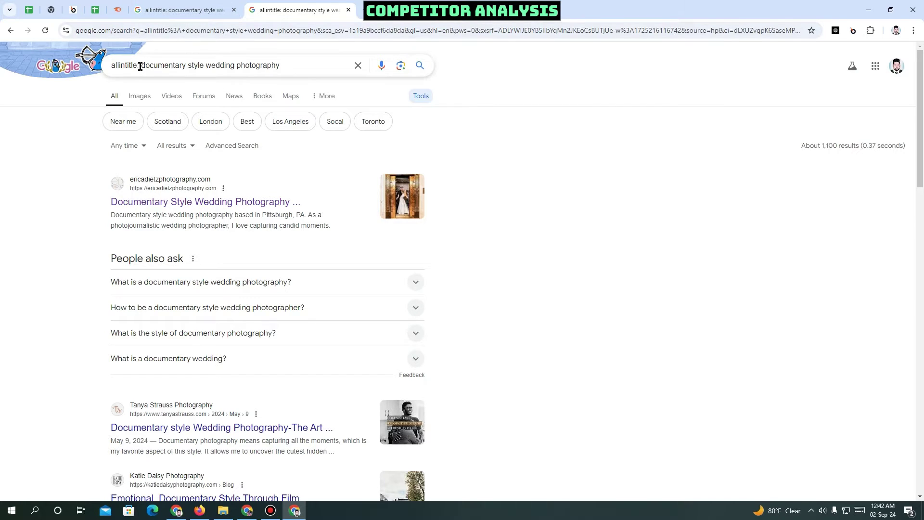
Step: Copy "documentary style wedding photography" from the search query into cell B12 of the Competitor Analysis sheet in Google Sheets
left_click_drag(140, 65, 298, 65)
right_click(365, 68)
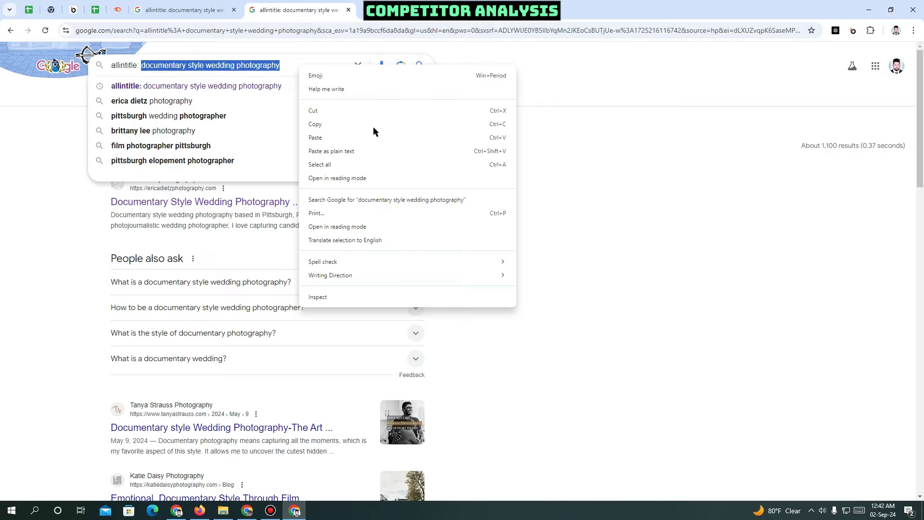
left_click(316, 121)
left_click(24, 250)
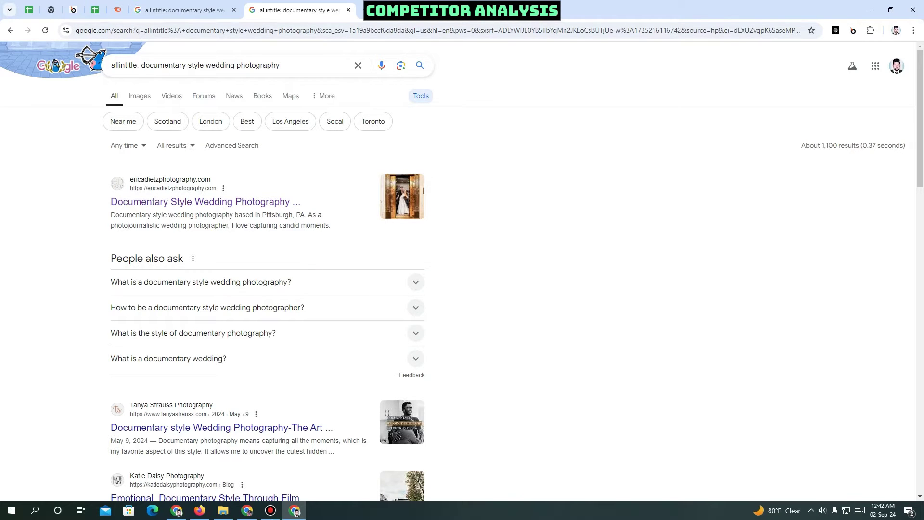
left_click(247, 510)
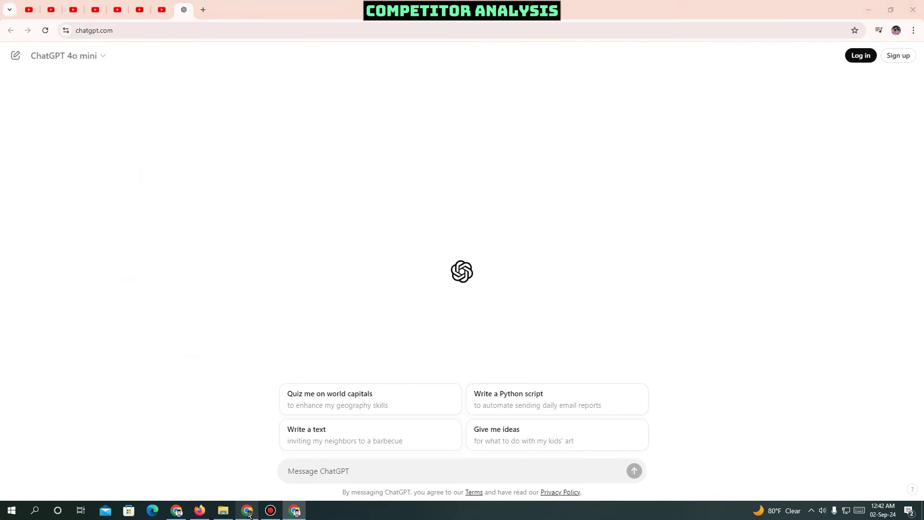
left_click(176, 510)
left_click(103, 244)
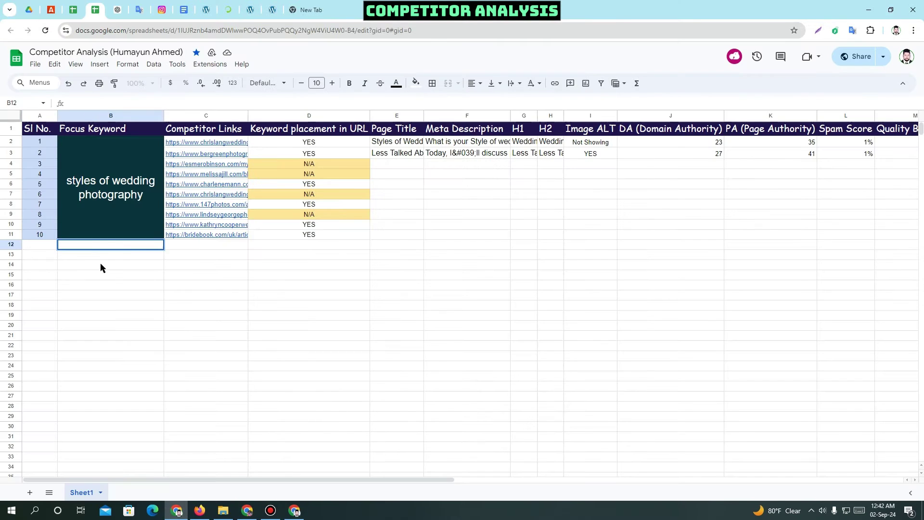
key("ctrl+v")
Step: Widen the Focus Keyword column so the new keyword in B12 fits within it
left_click(111, 276)
left_click(234, 276)
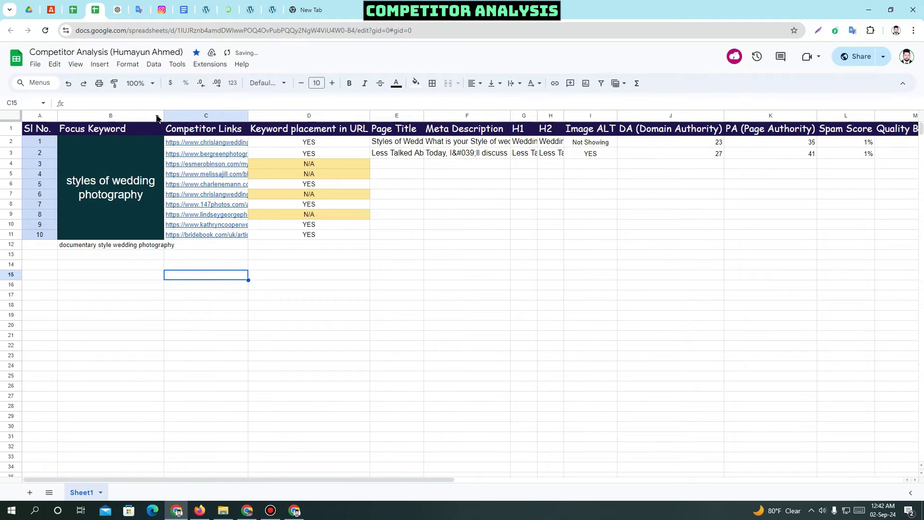
left_click_drag(156, 118, 176, 117)
left_click(84, 305)
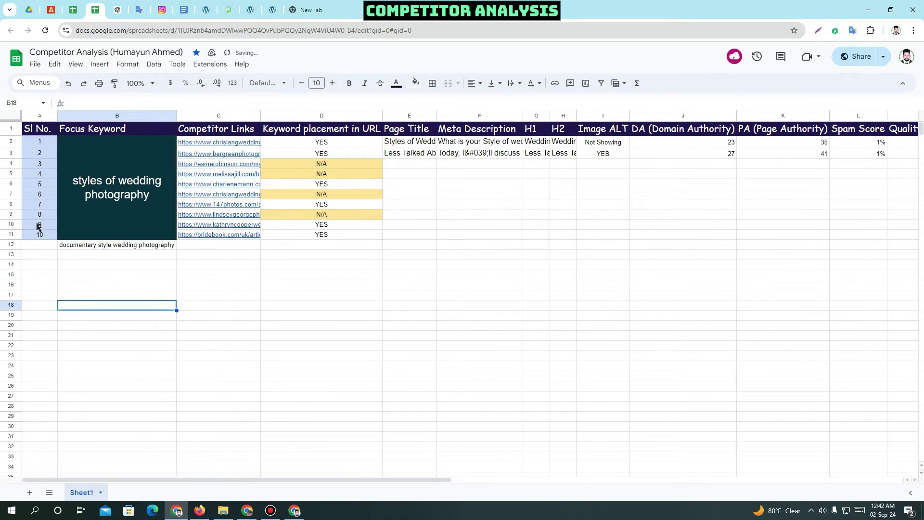
Step: Copy the serial numbers 1 to 10 from A2:A11 into A12:A21
left_click_drag(39, 142, 43, 234)
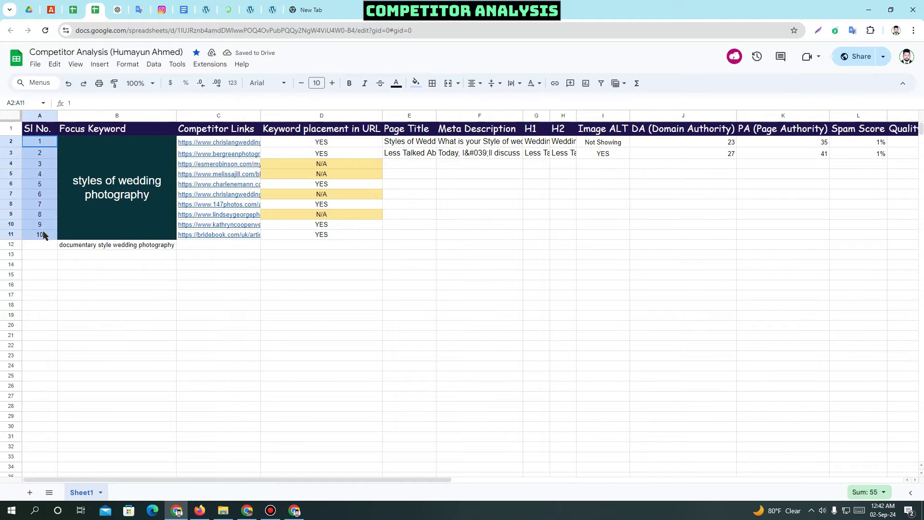
left_click(40, 245)
key("ctrl+v")
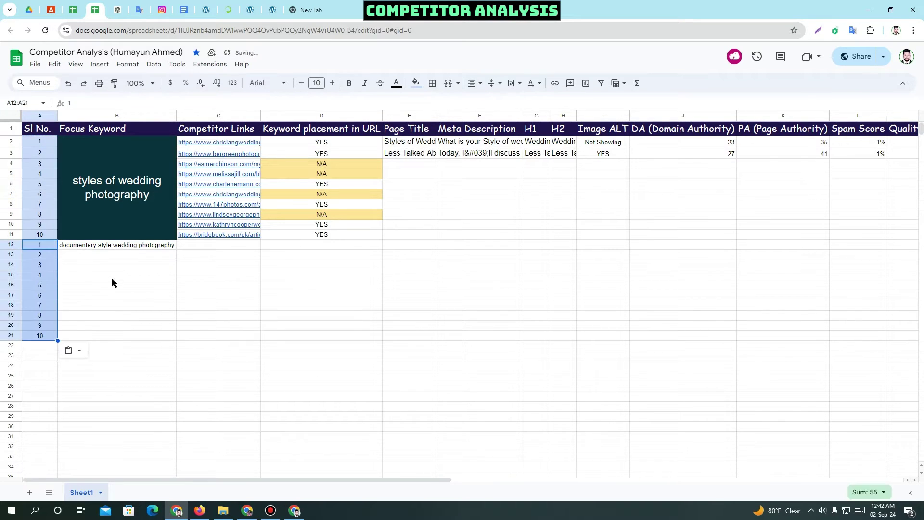
left_click(114, 277)
Step: Fill the new serial number cells A12:A21 with yellow
left_click_drag(47, 247, 50, 336)
left_click(416, 84)
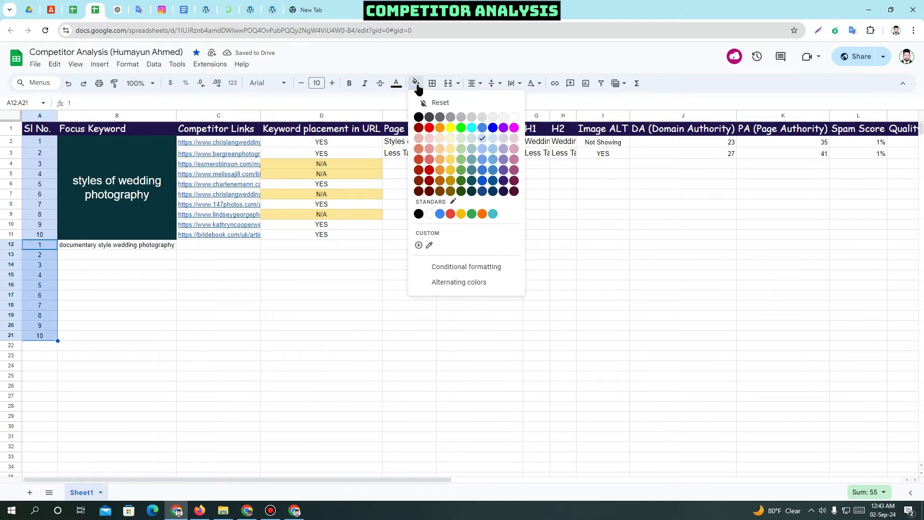
left_click(447, 157)
left_click(119, 385)
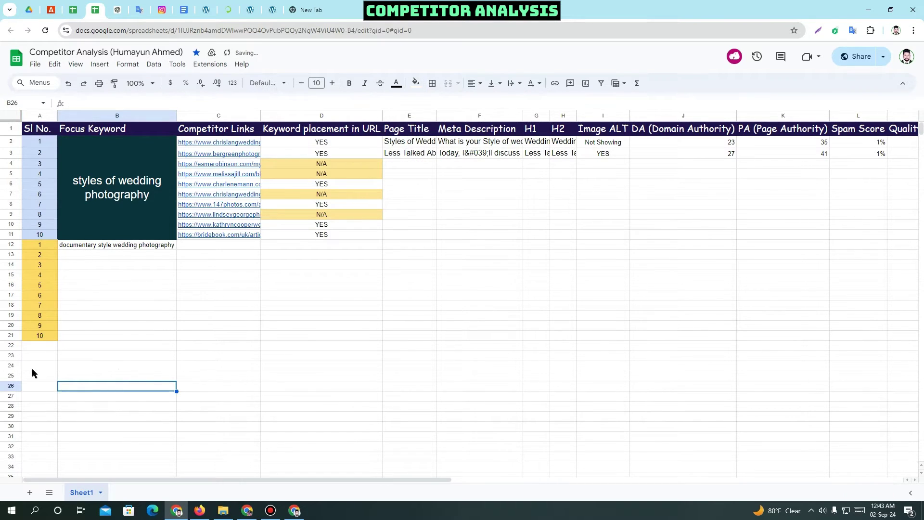
Step: Merge cells B12:B21 into a single Focus Keyword cell beside the new serial numbers
left_click(110, 263)
left_click_drag(100, 246, 140, 326)
left_click(195, 307)
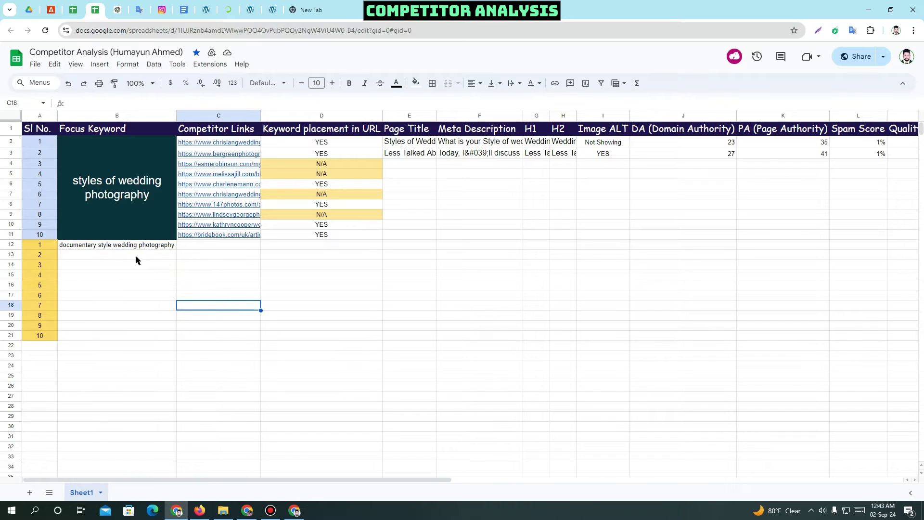
left_click_drag(132, 248, 132, 330)
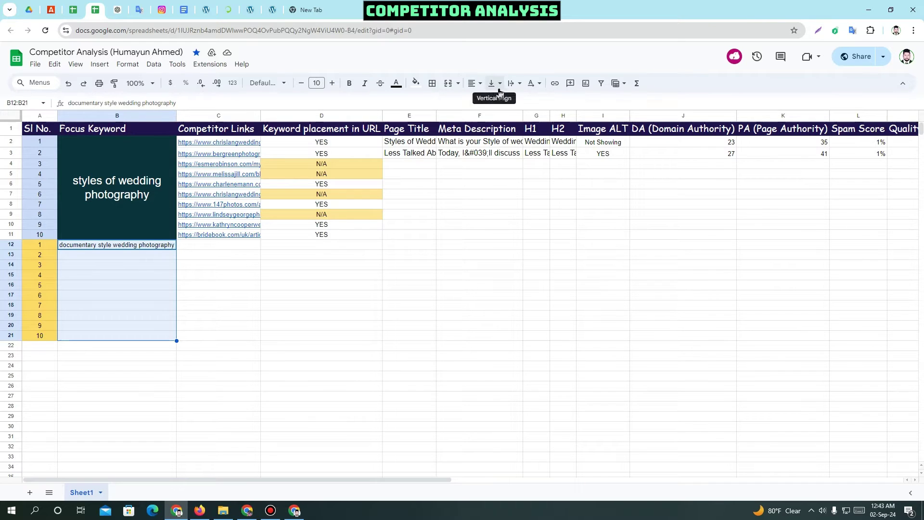
left_click(449, 84)
left_click(144, 366)
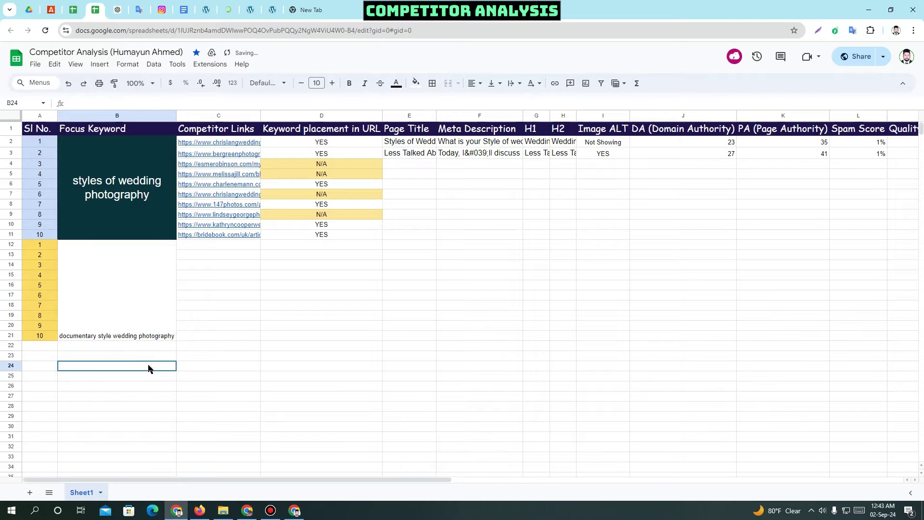
Step: Centre the keyword horizontally and vertically in the merged cell B12:B21
left_click(128, 296)
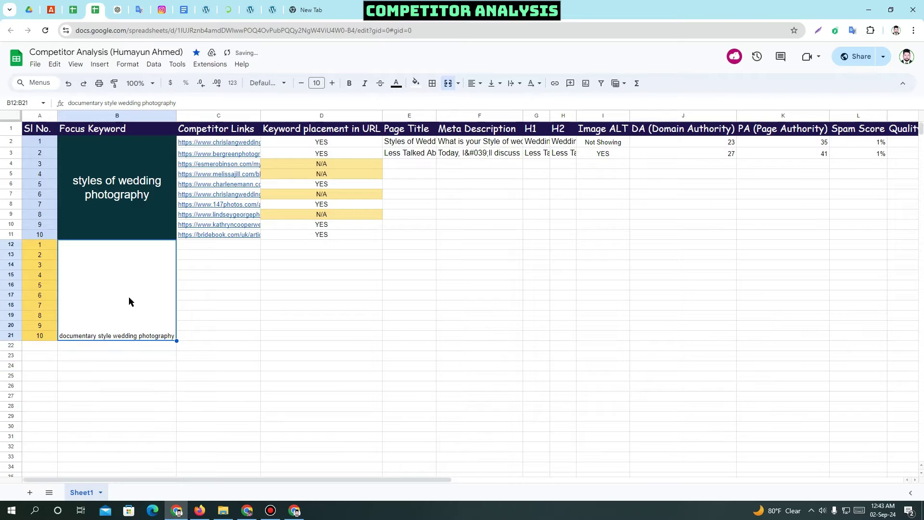
left_click(474, 83)
left_click(485, 100)
left_click(493, 83)
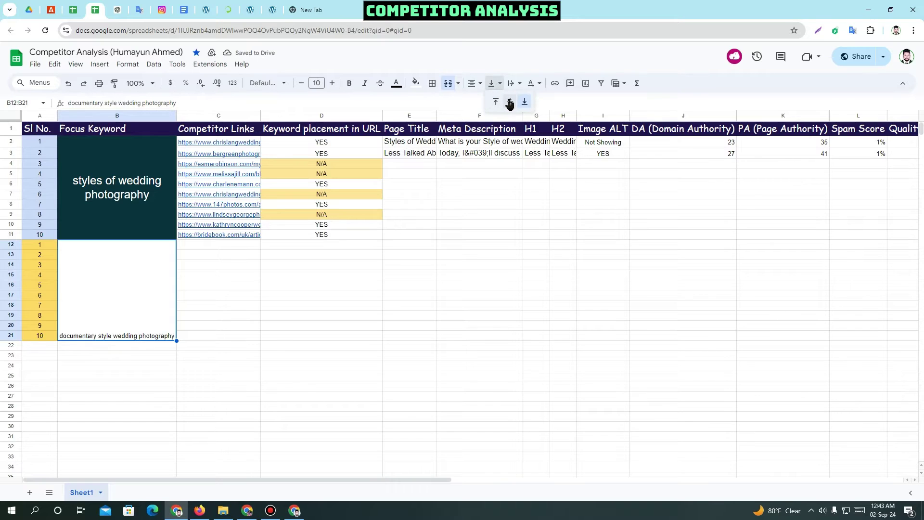
left_click(510, 102)
left_click(243, 414)
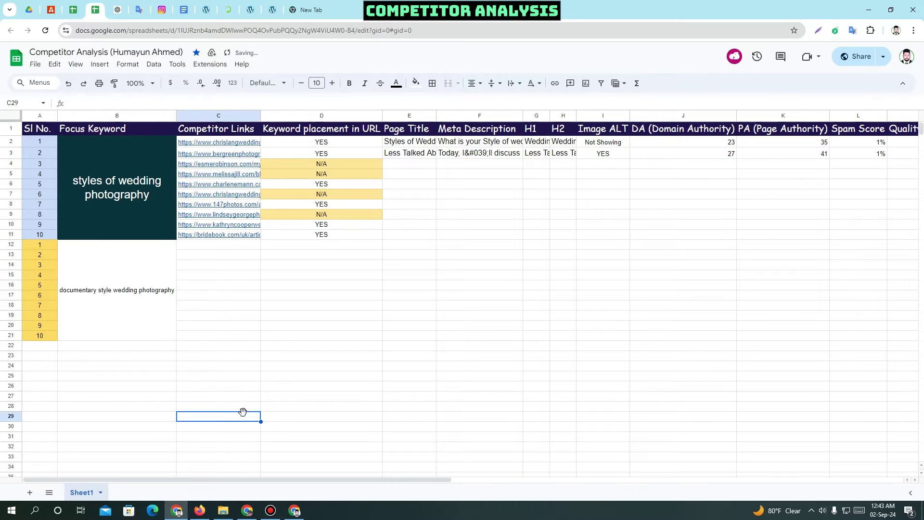
Step: Turn on text wrapping for the merged keyword cell B12:B21
left_click(151, 292)
left_click(519, 85)
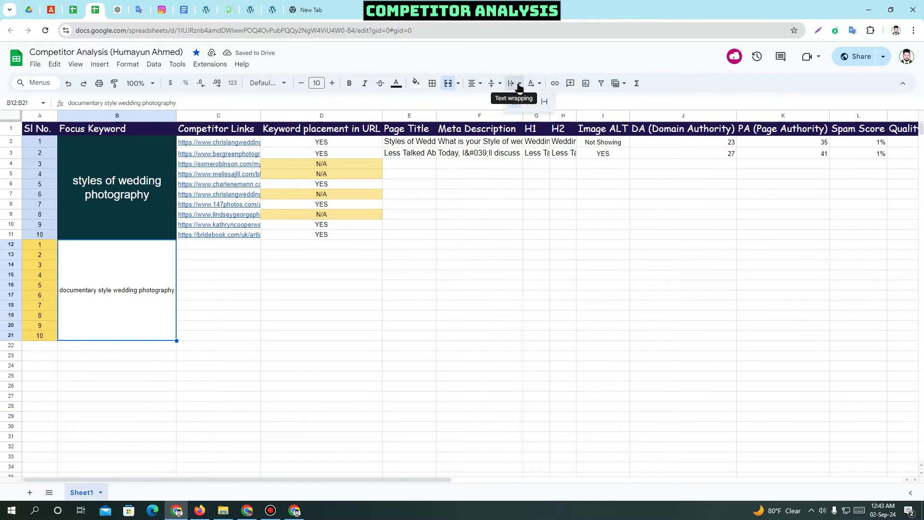
left_click(530, 101)
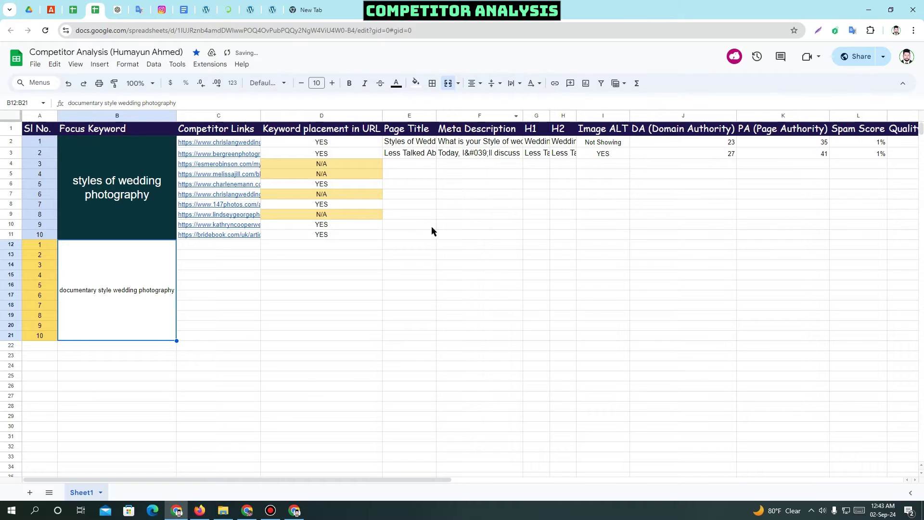
left_click(518, 84)
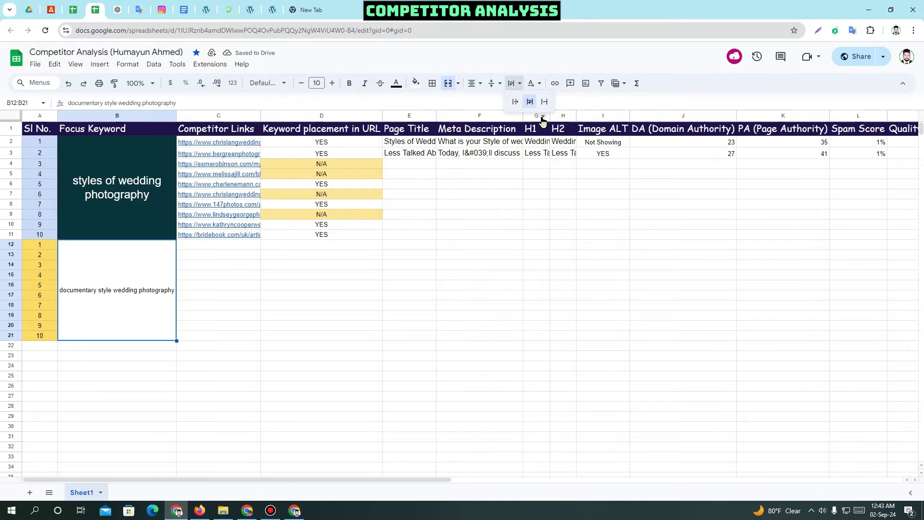
left_click(202, 356)
Step: Try font size 14 on the keyword in the merged cell B12:B21, and settle on 18
left_click(159, 295)
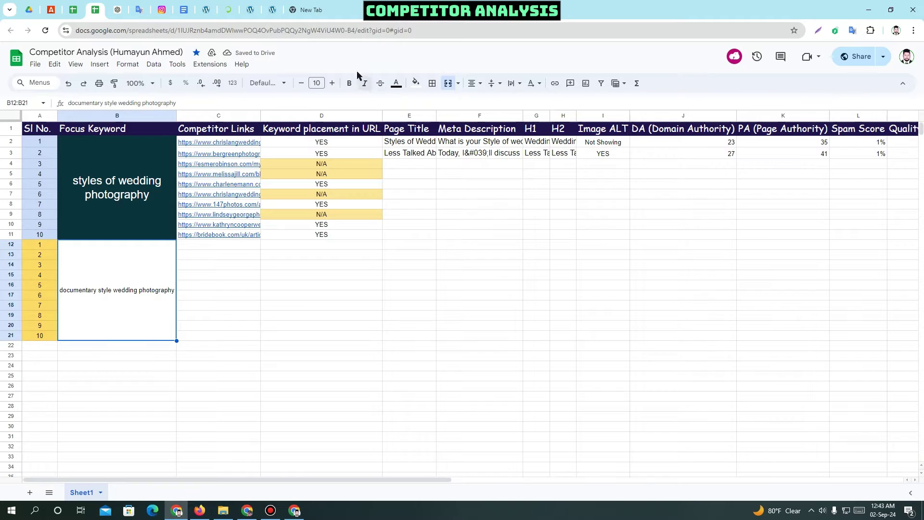
left_click(316, 83)
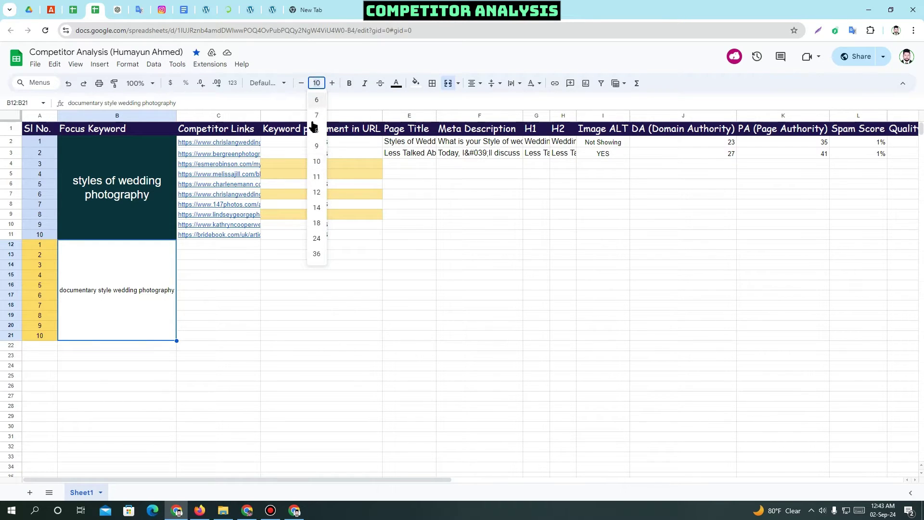
left_click(317, 208)
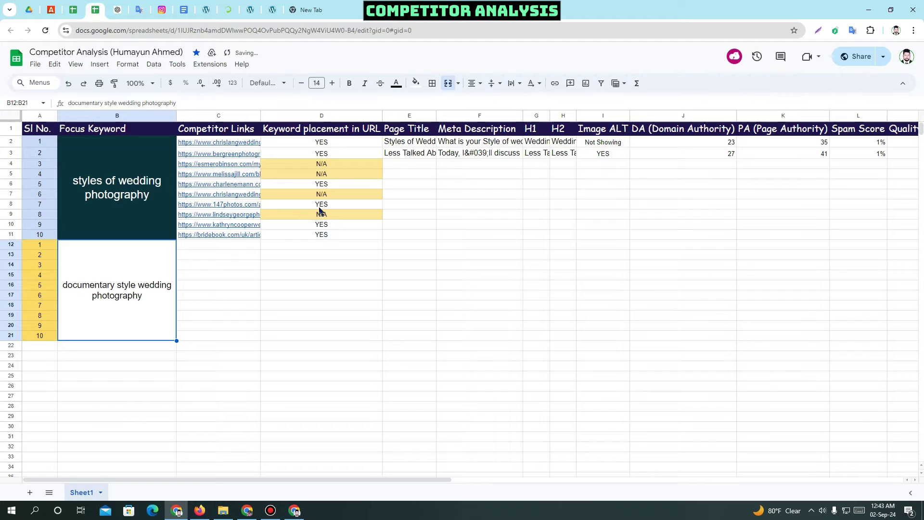
left_click(316, 83)
left_click(316, 226)
left_click(251, 315)
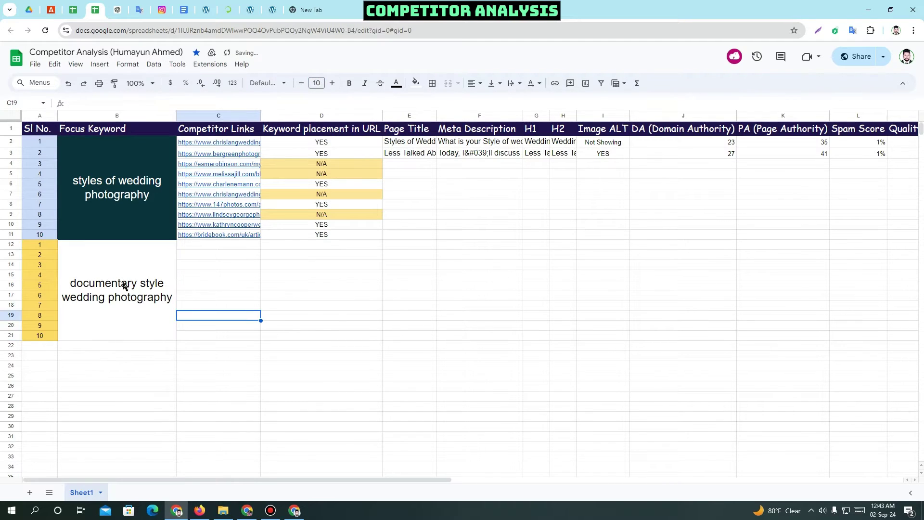
Step: Fill the merged cell B12:B21 with green and capitalise its keyword as "Documentary style wedding photography"
left_click(119, 287)
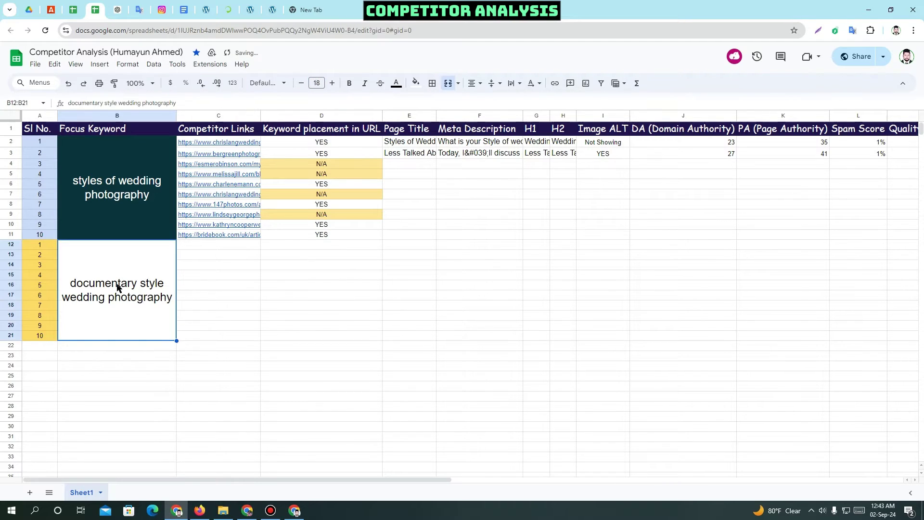
left_click(416, 83)
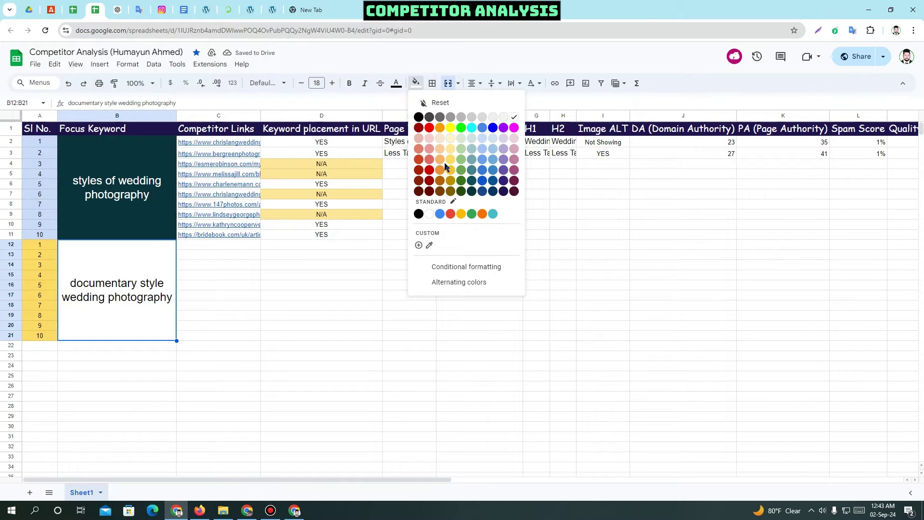
left_click(461, 169)
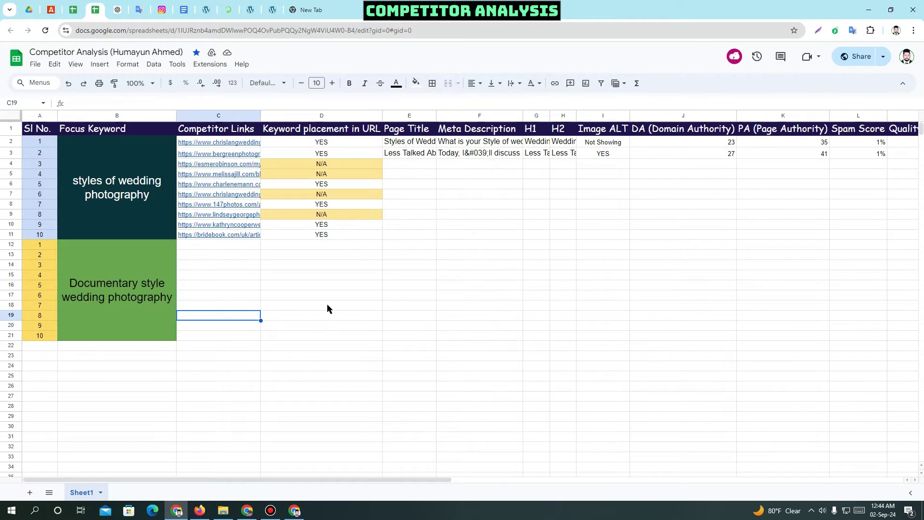
left_click(225, 359)
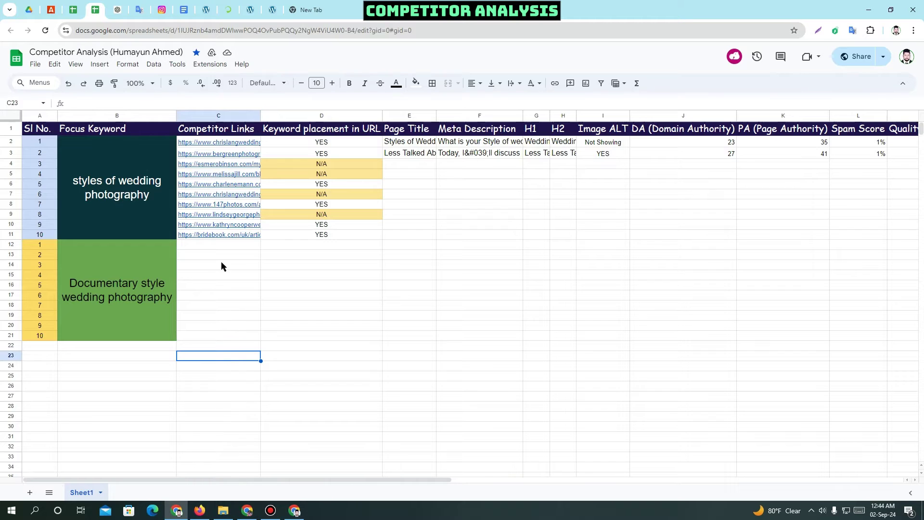
left_click(308, 499)
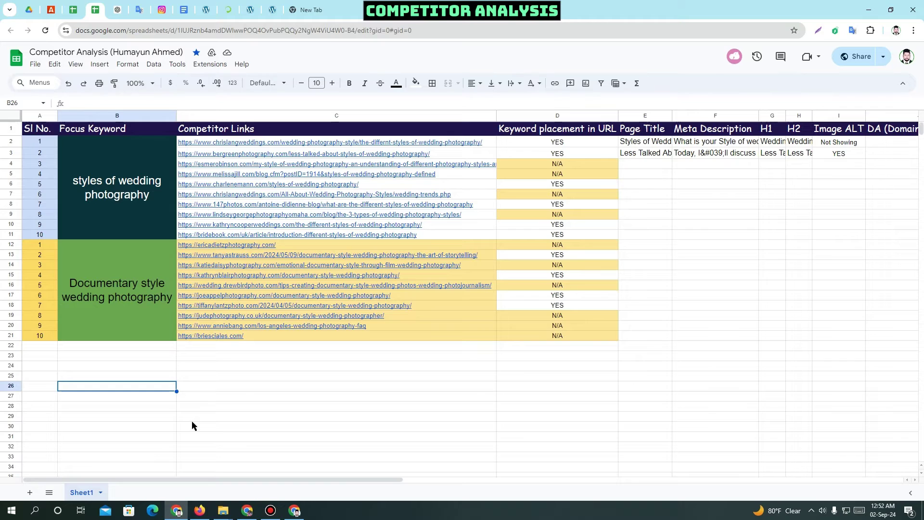
left_click(192, 417)
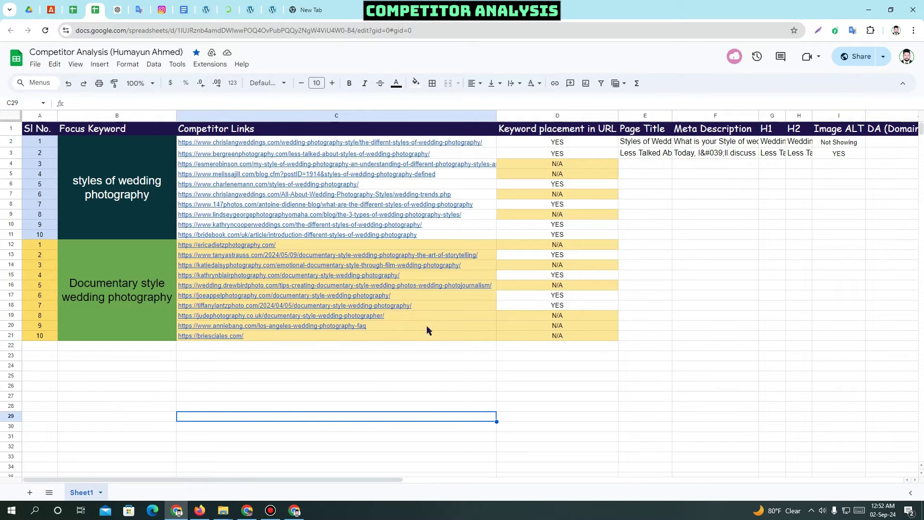
mouse_move(476, 328)
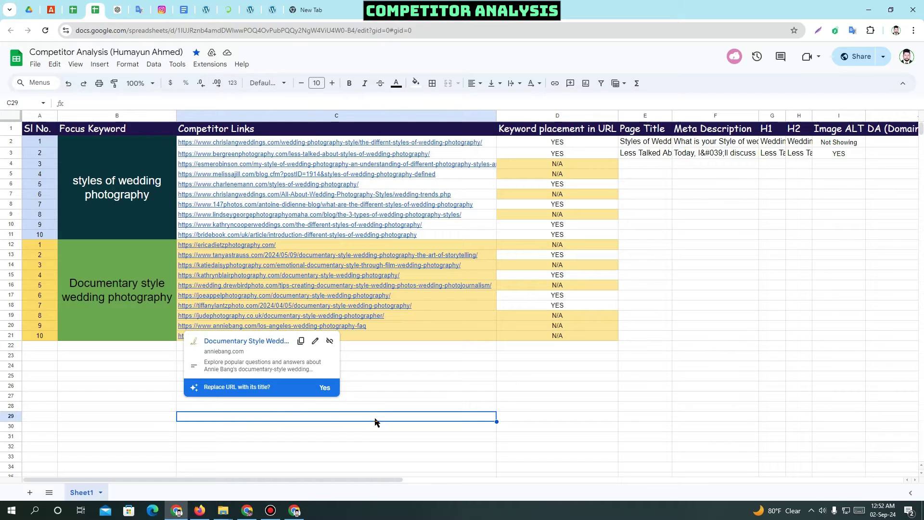
Step: Switch to the research browser window and review the Google results for "allintitle: documentary style wedding photography"
left_click(295, 512)
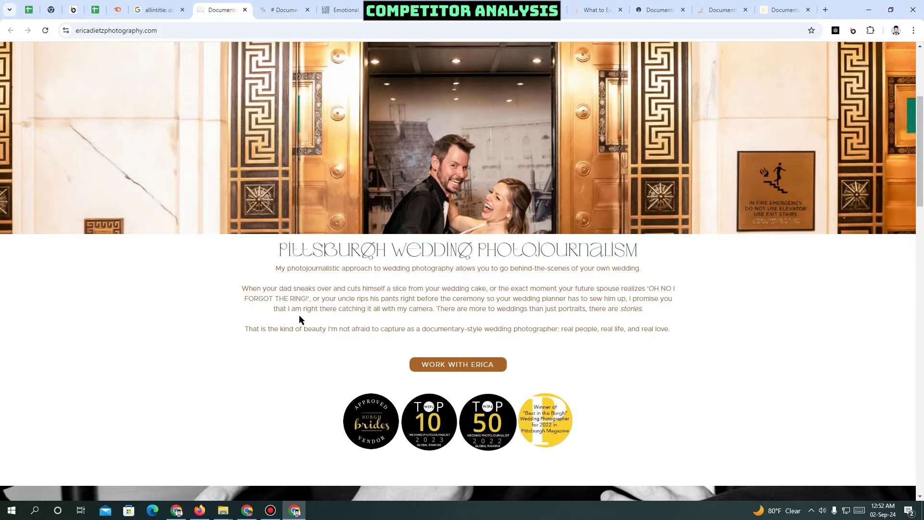
scroll(299, 315, "up", 3)
left_click(166, 9)
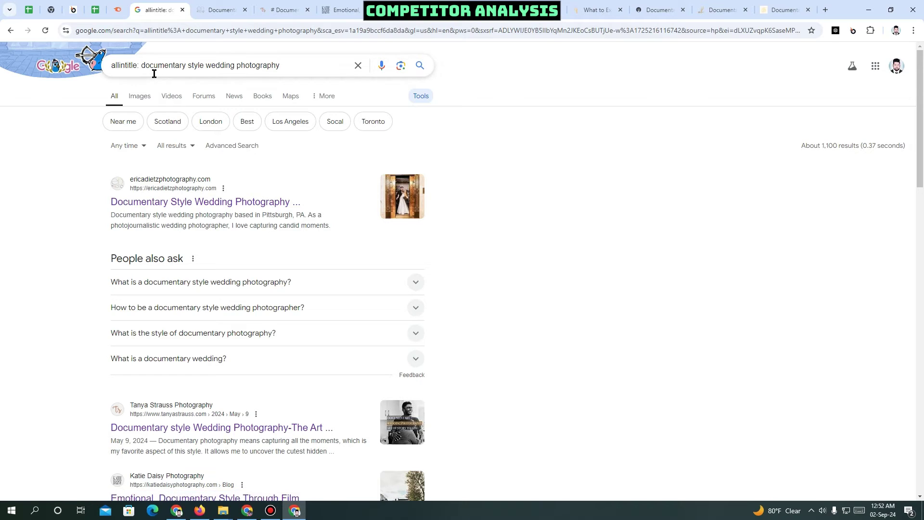
left_click(235, 68)
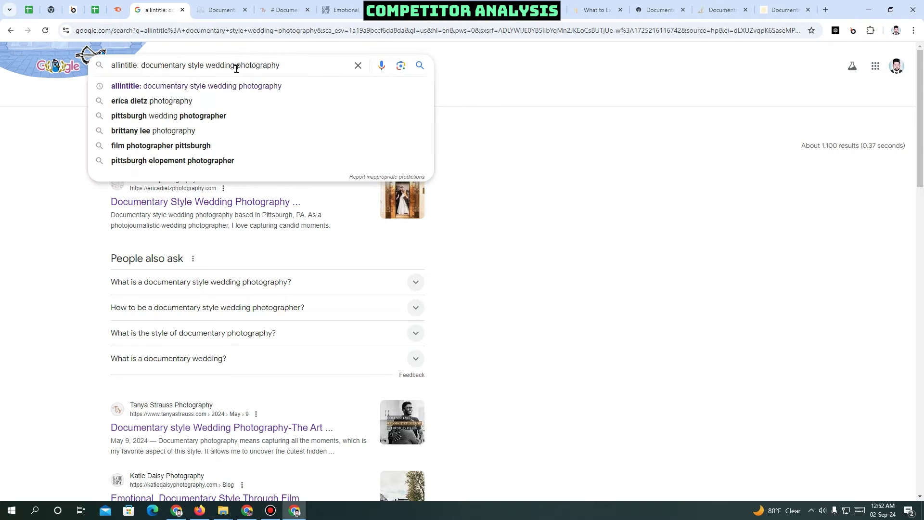
left_click(506, 169)
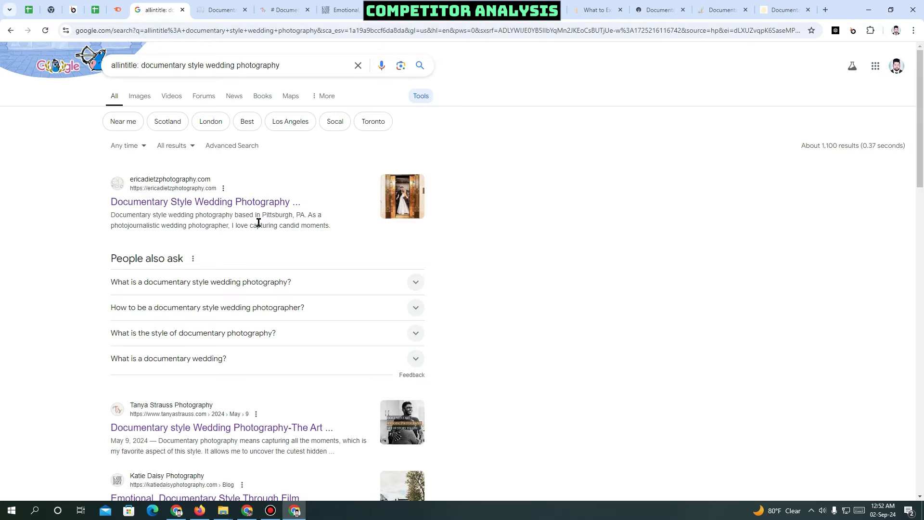
scroll(168, 300, "down", 4)
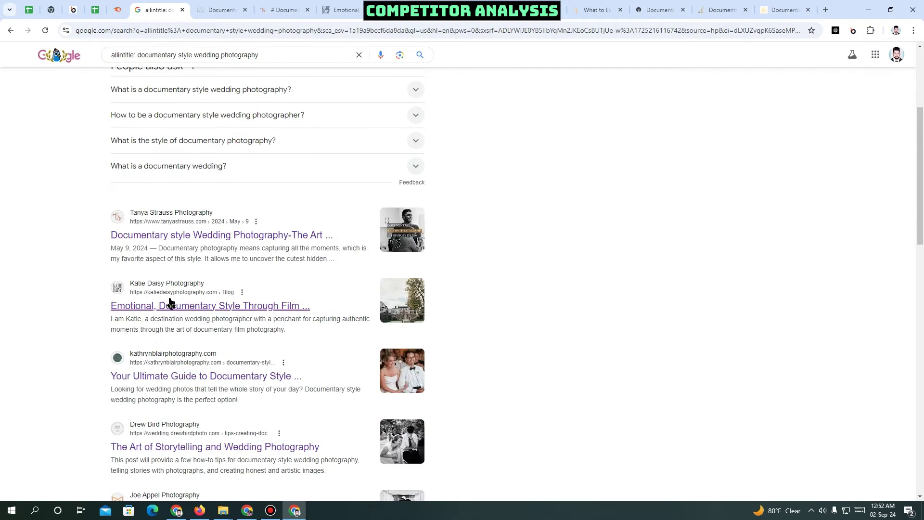
scroll(169, 248, "up", 4)
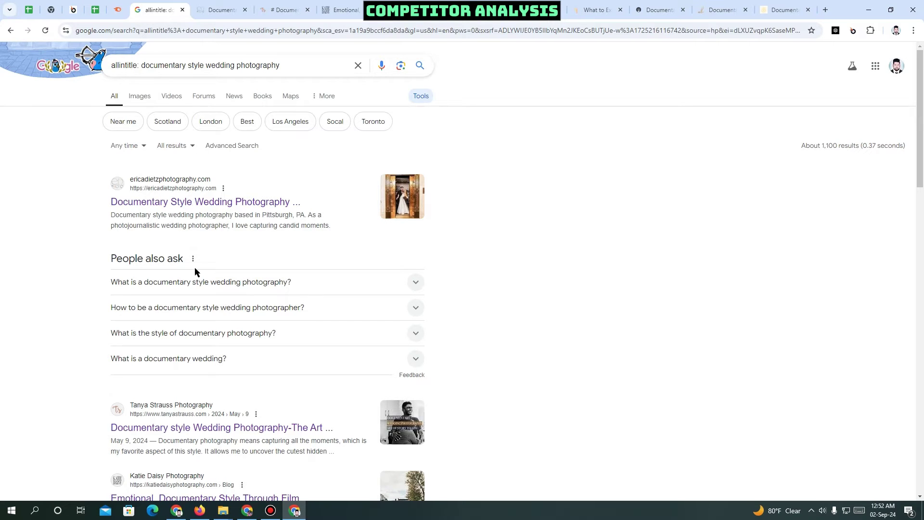
Step: Open the first organic search result in a new tab, copy its page address, and return to the Competitor Analysis sheet
right_click(188, 206)
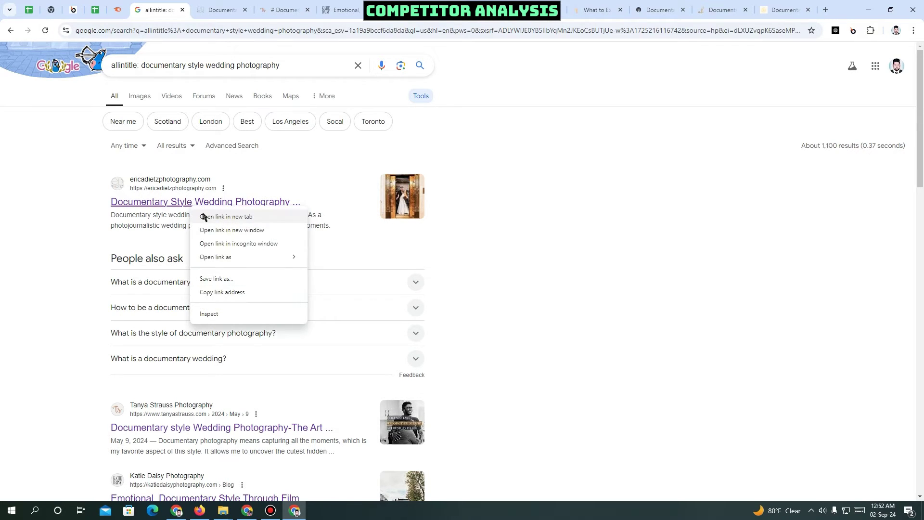
left_click(202, 215)
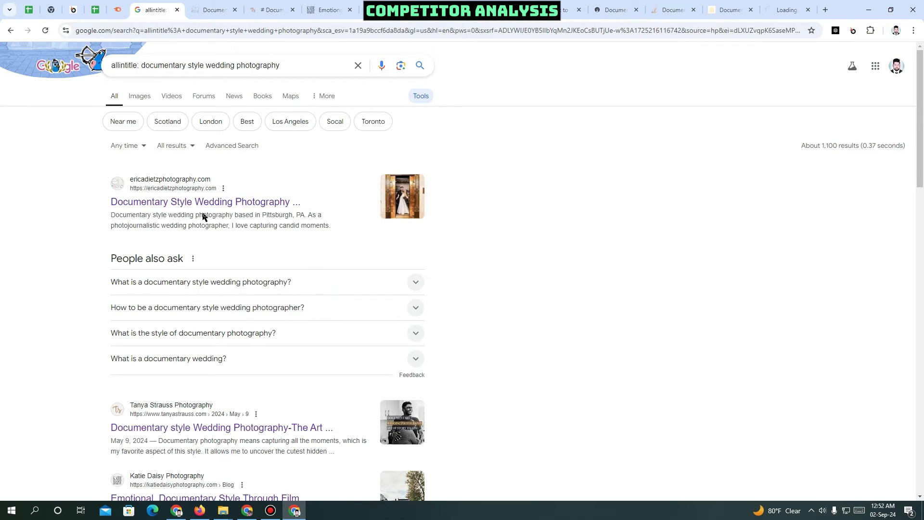
left_click(786, 10)
left_click(197, 26)
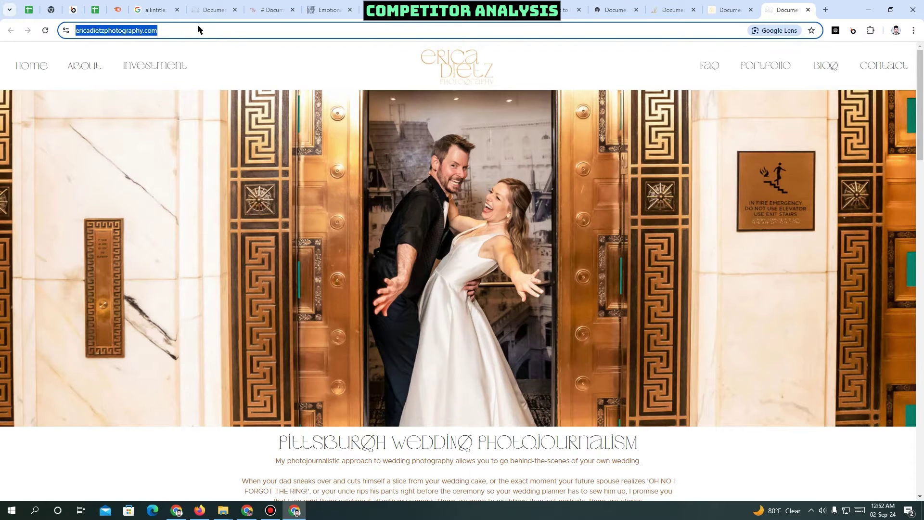
right_click(198, 25)
left_click(242, 119)
left_click(176, 511)
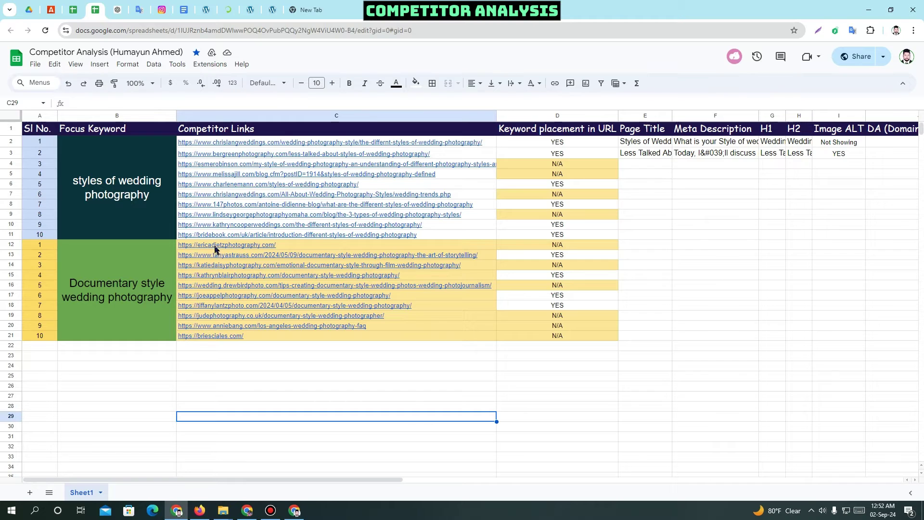
Step: Review the Competitor Links and Keyword placement in URL columns for the "Documentary style wedding photography" section, rows 12 to 21
left_click(297, 394)
mouse_move(267, 332)
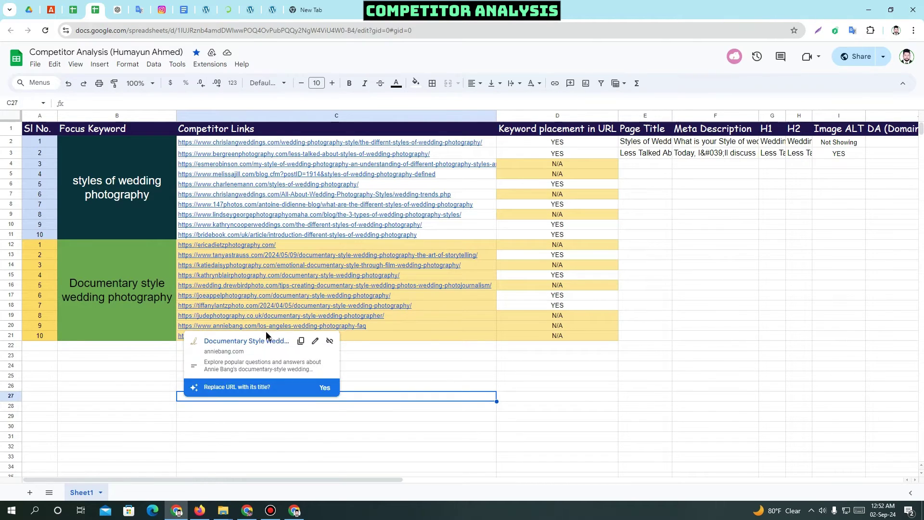
left_click(513, 367)
left_click_drag(331, 485, 374, 483)
left_click(332, 427)
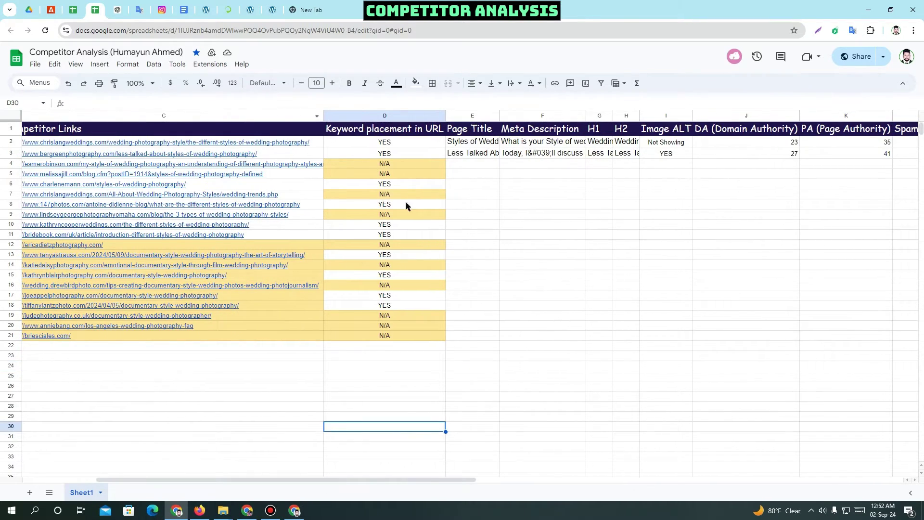
left_click(359, 365)
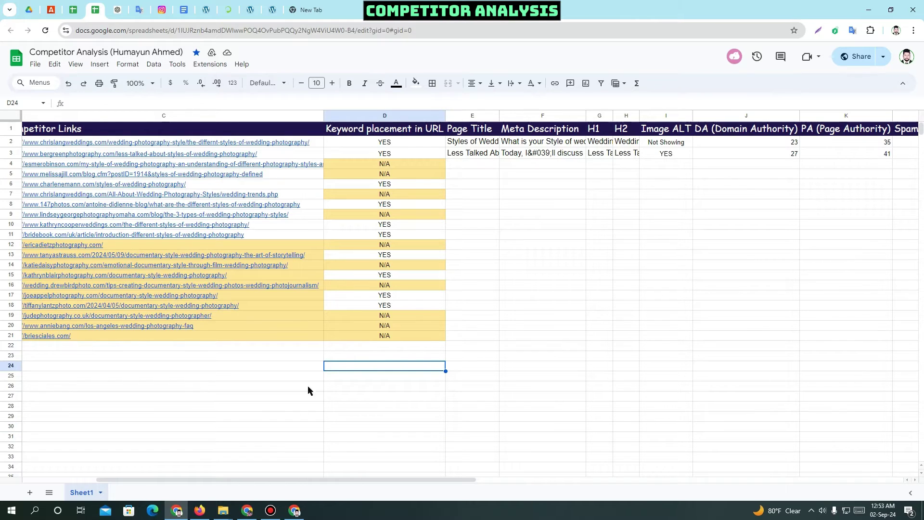
left_click_drag(274, 480, 189, 480)
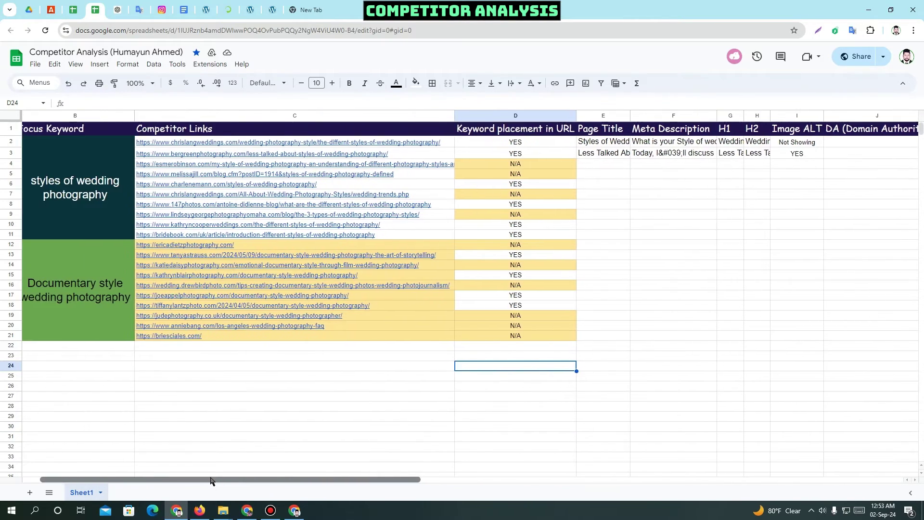
left_click(295, 384)
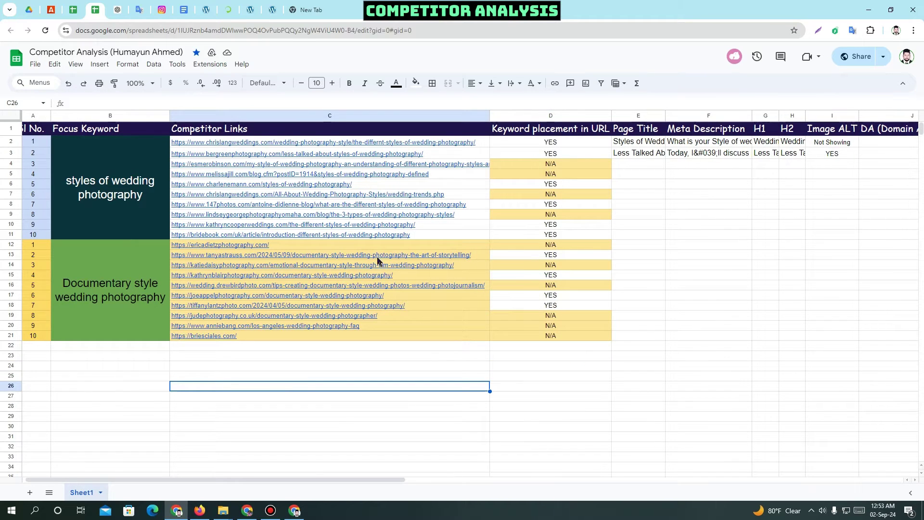
mouse_move(392, 249)
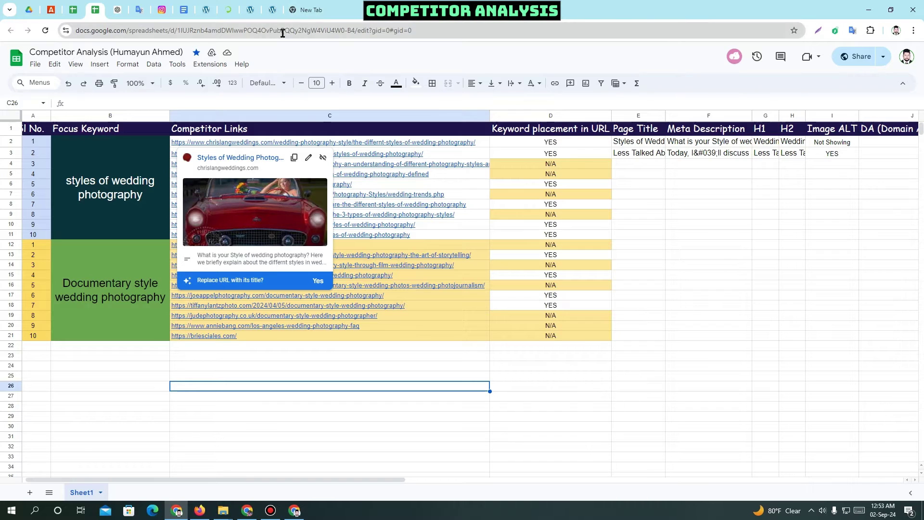
left_click(536, 374)
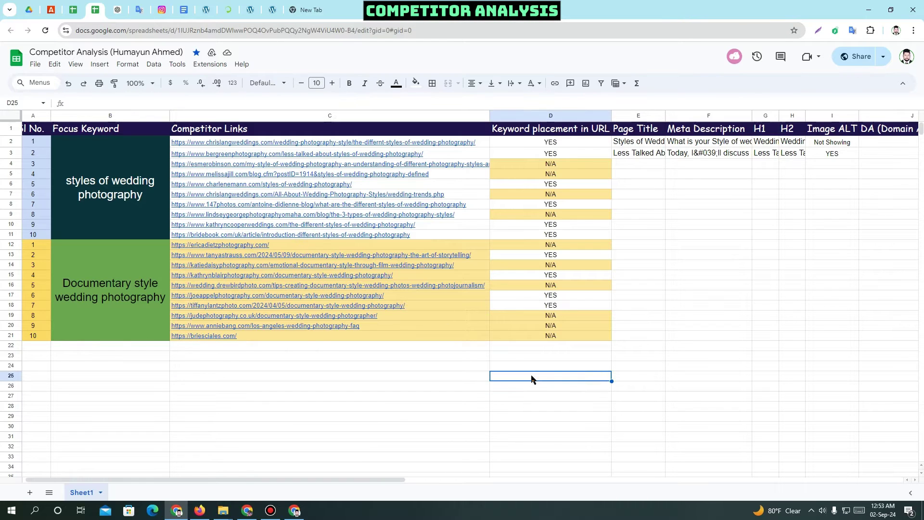
left_click(336, 369)
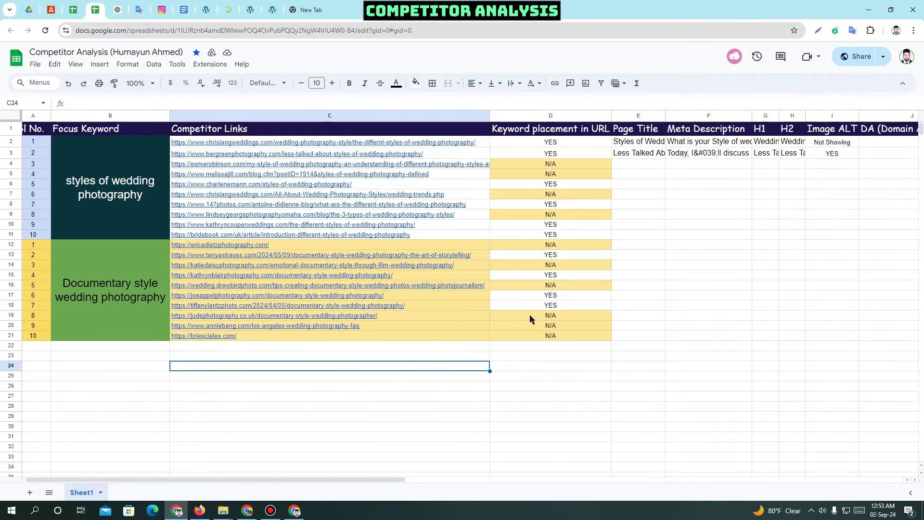
Step: Compare the competitor URLs in C12:C14 with their Keyword placement in URL entries in D12:D14 for the exact focus keyword
left_click(524, 288)
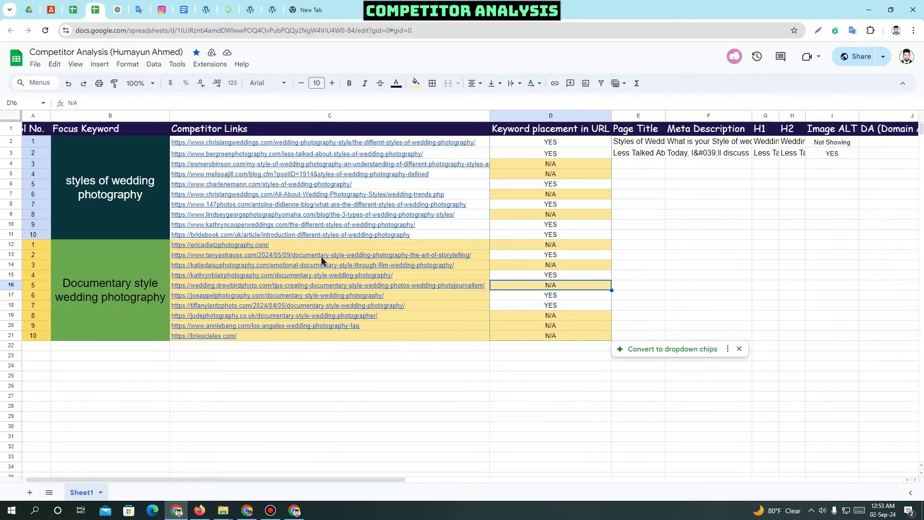
mouse_move(299, 248)
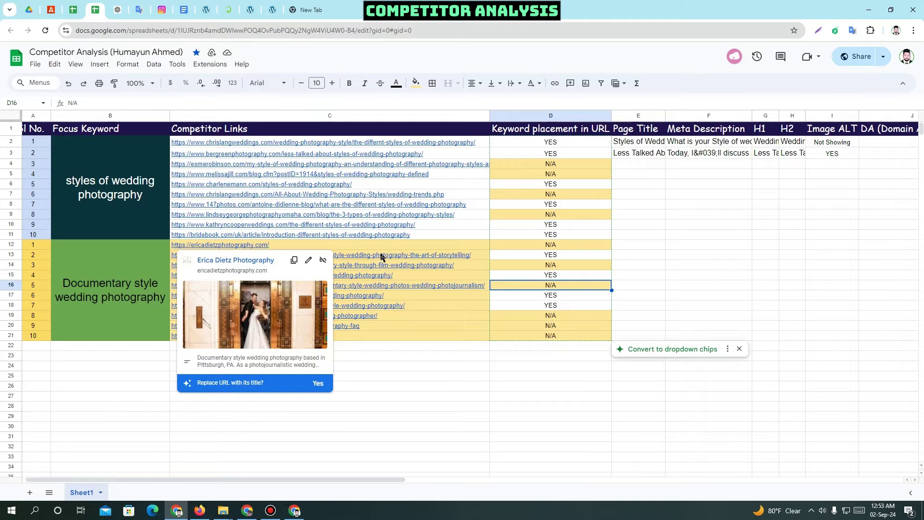
mouse_move(383, 257)
left_click(552, 248)
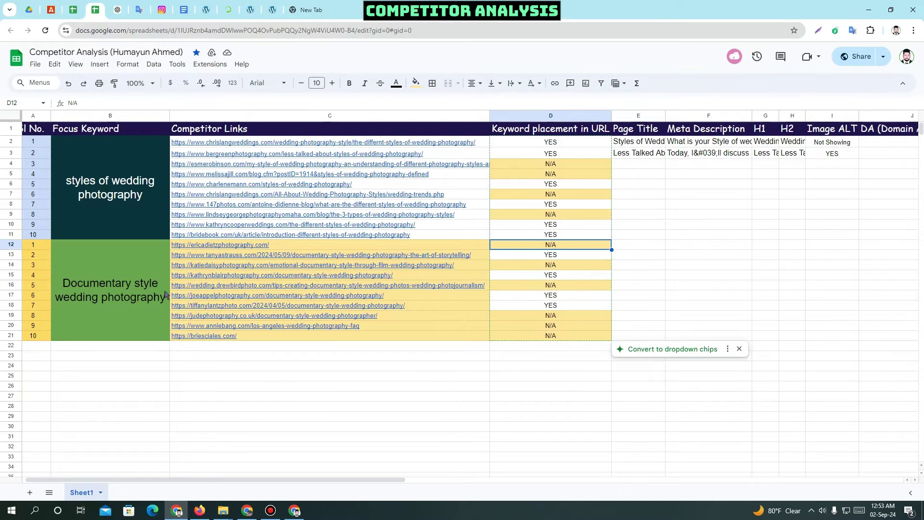
mouse_move(290, 256)
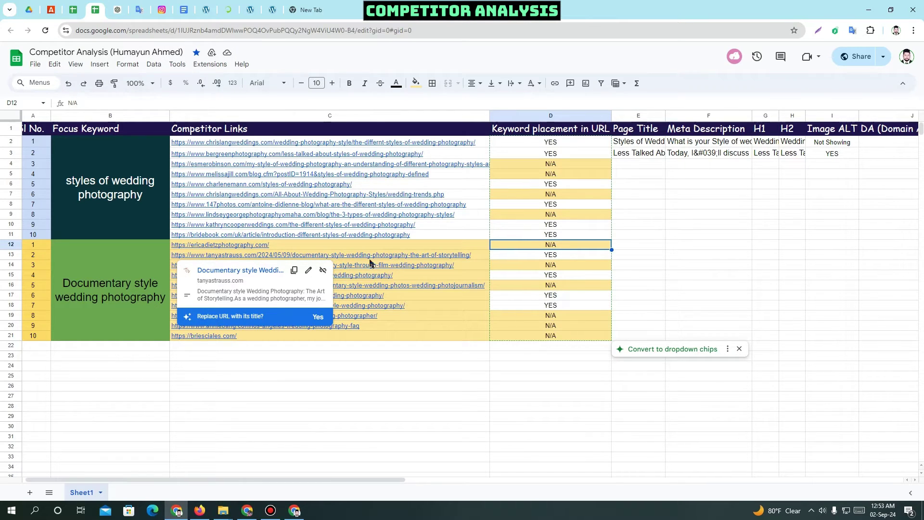
left_click(545, 258)
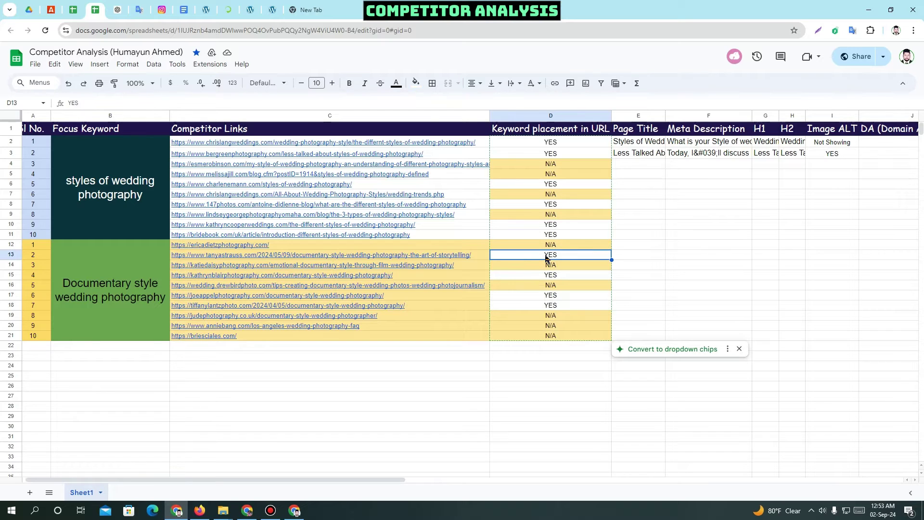
mouse_move(409, 255)
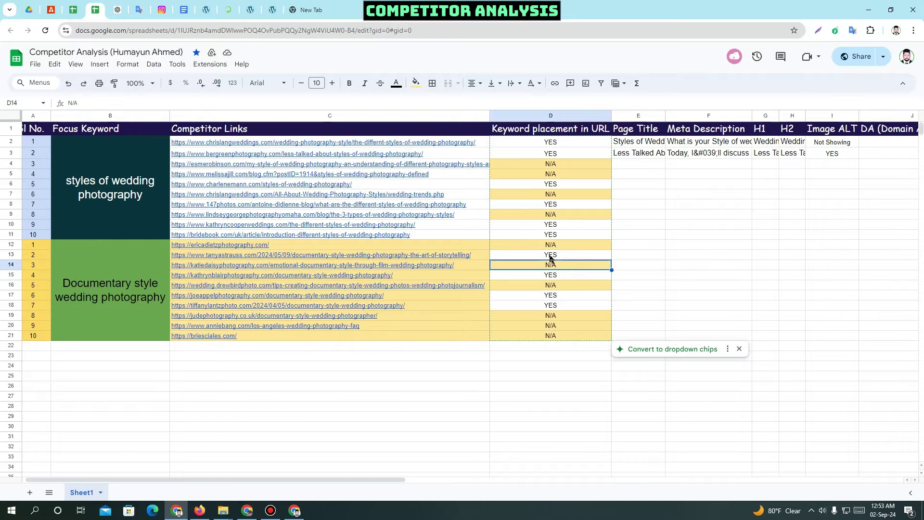
mouse_move(362, 262)
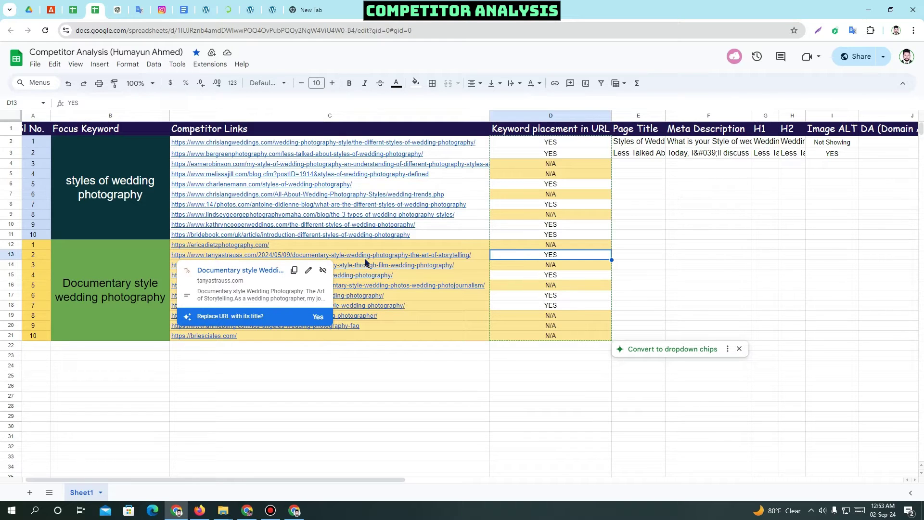
left_click(534, 268)
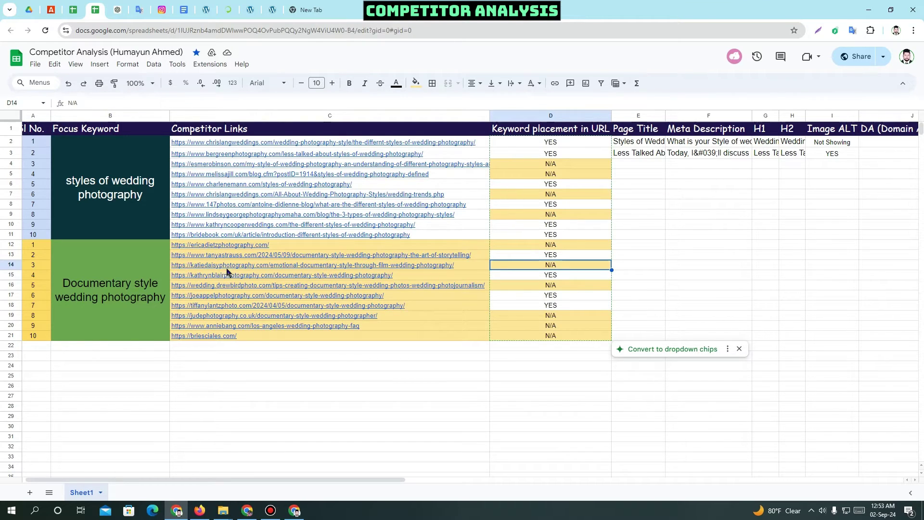
left_click(354, 355)
mouse_move(387, 268)
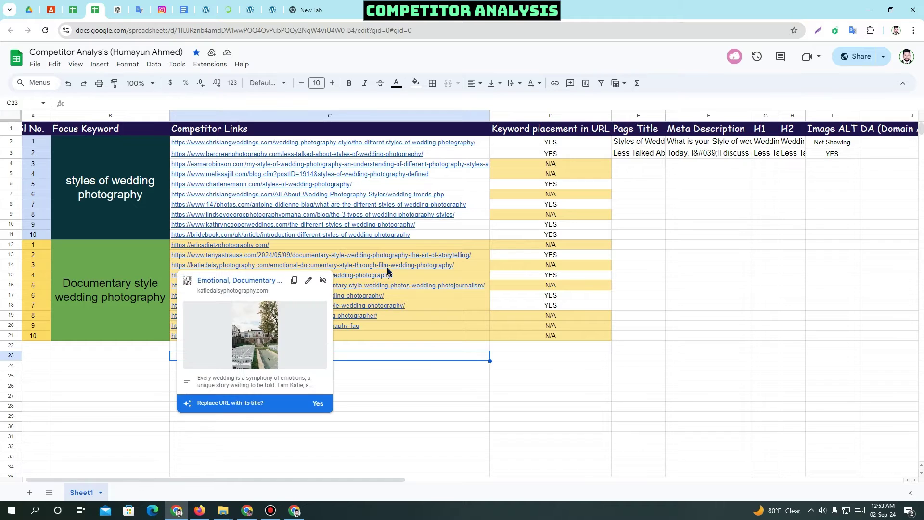
left_click(467, 267)
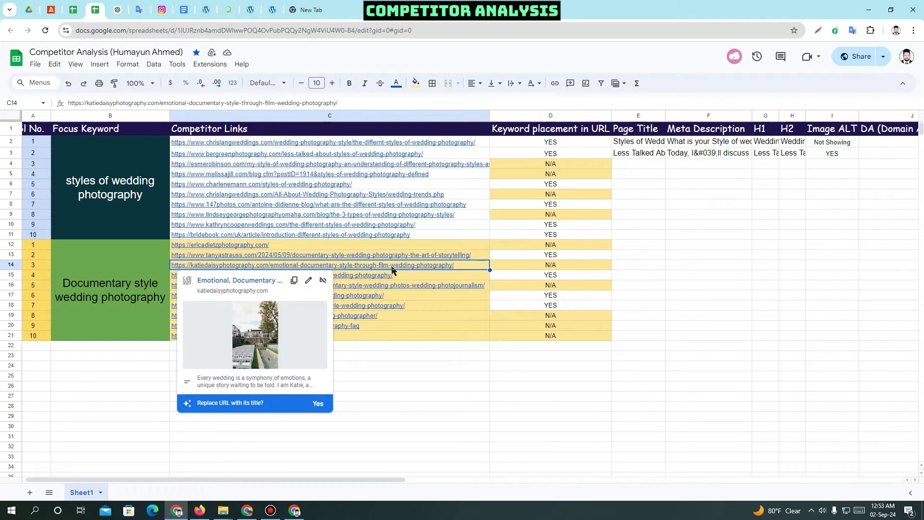
left_click(529, 268)
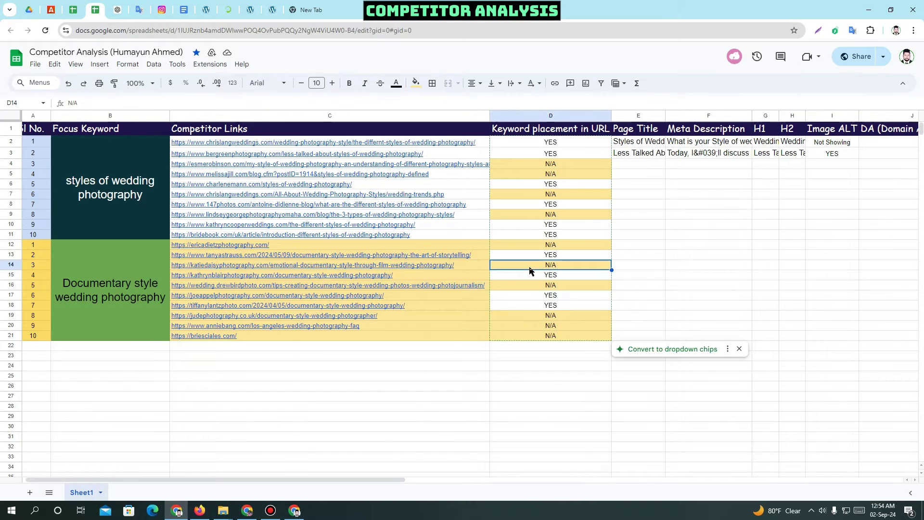
Step: Examine the Page Title, Meta Description, heading and authority columns, selecting cell E17 under Page Title
scroll(529, 271, "right", 5)
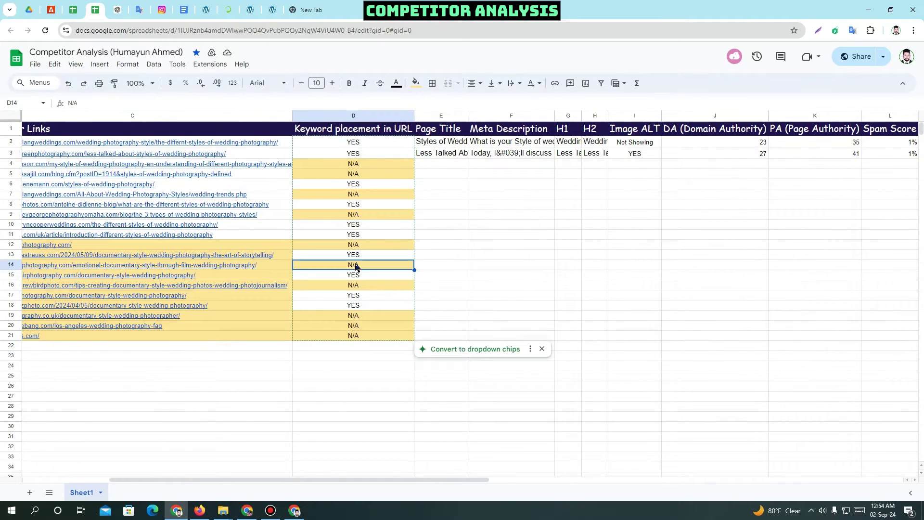
left_click(362, 458)
left_click_drag(362, 480, 434, 483)
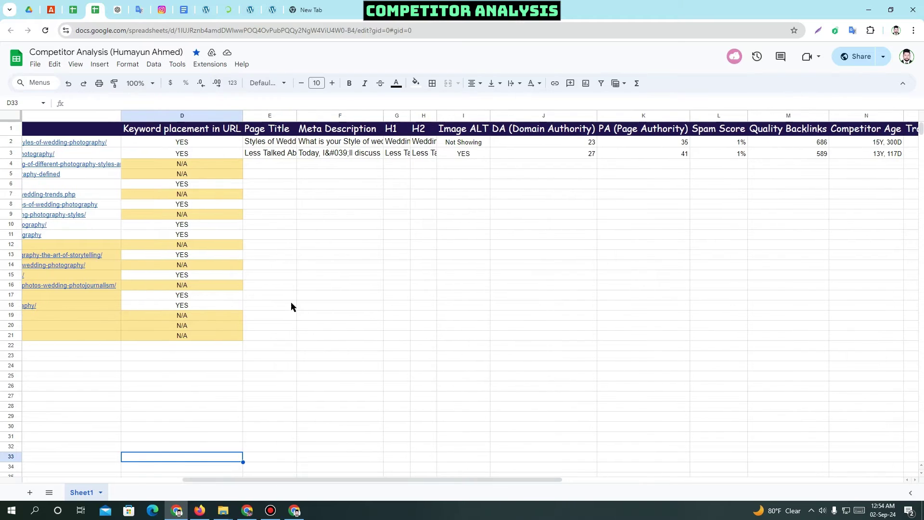
left_click(288, 297)
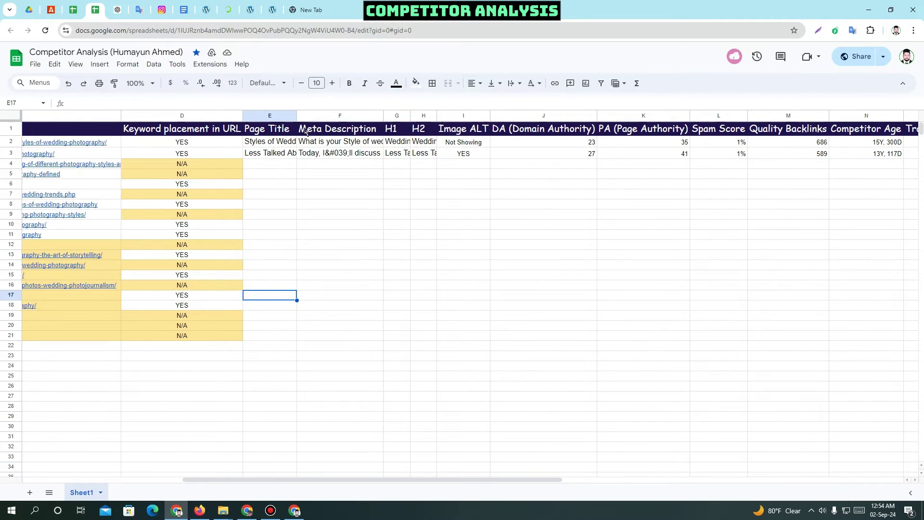
Step: Widen the Page Title column (E) so that more of each title shows
left_click(293, 115)
left_click_drag(296, 115, 359, 115)
left_click(321, 193)
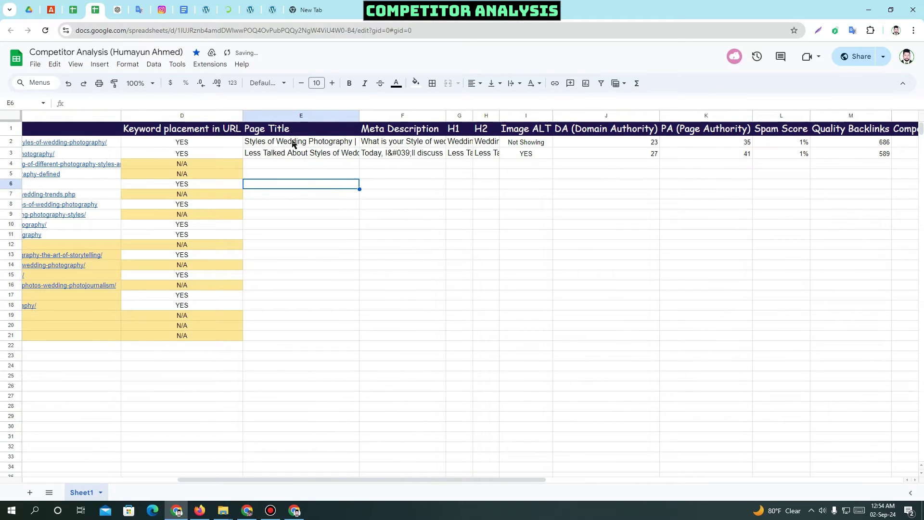
Step: Switch to the browser window with the competitor sites and open the page source of the row 12 competitor's home page
left_click(295, 511)
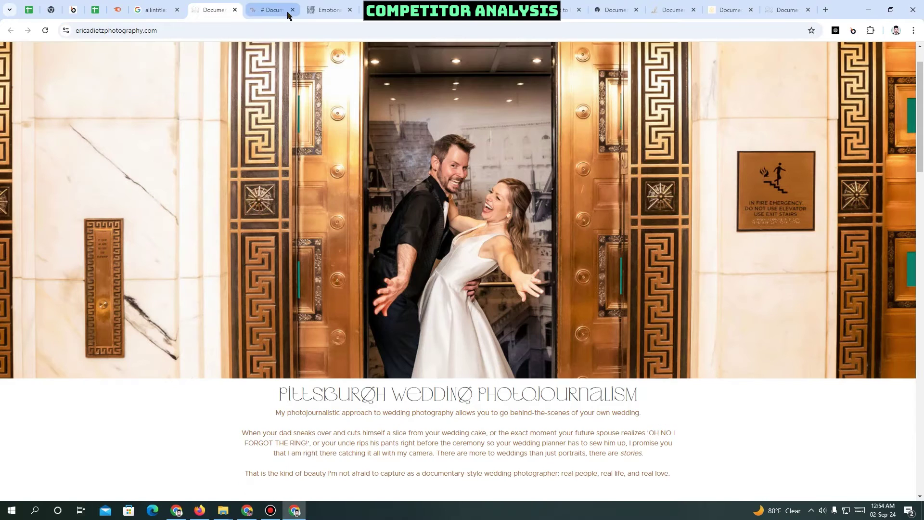
left_click(263, 11)
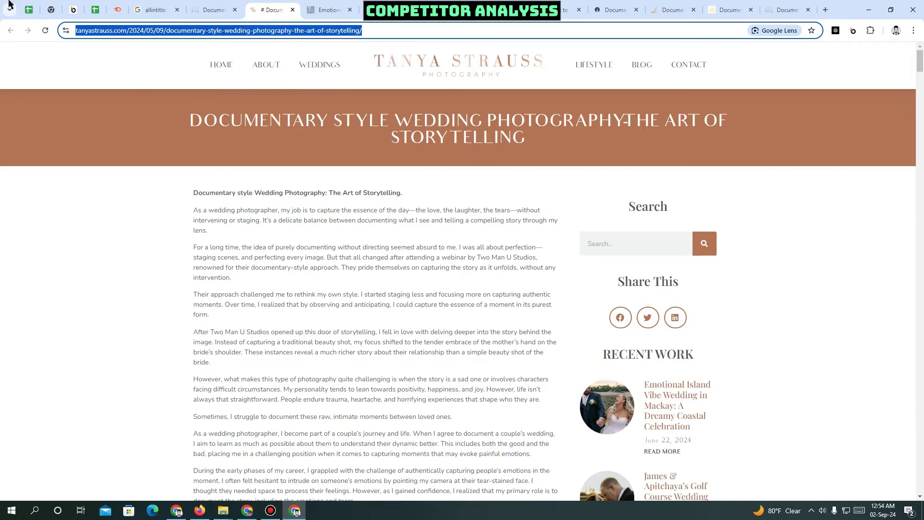
left_click(213, 9)
scroll(150, 186, "down", 5)
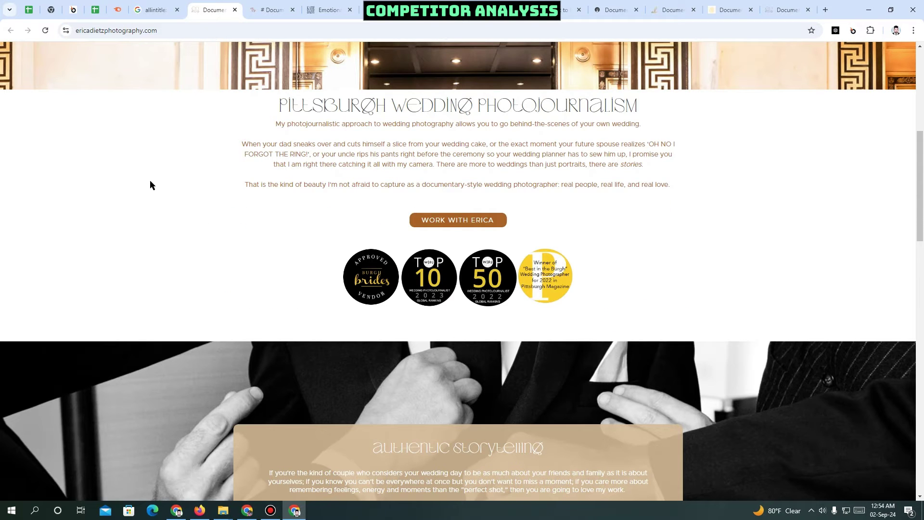
right_click(151, 178)
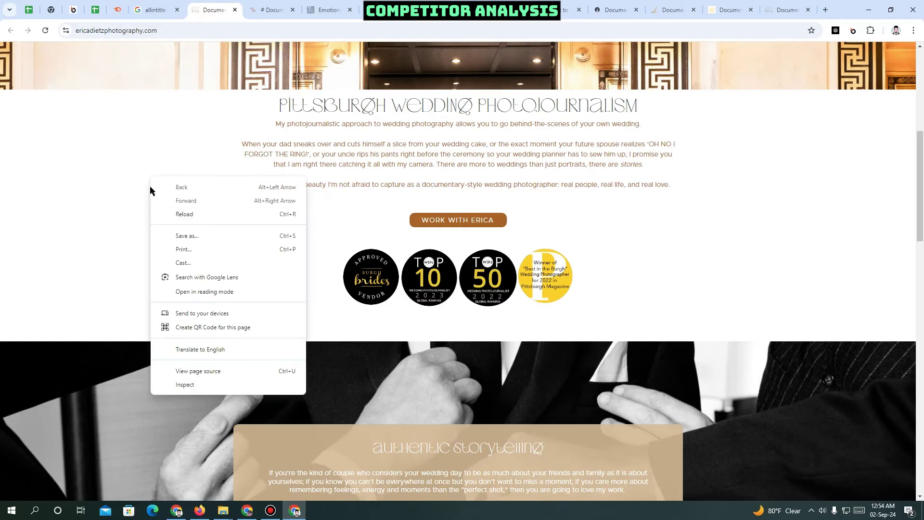
left_click(278, 372)
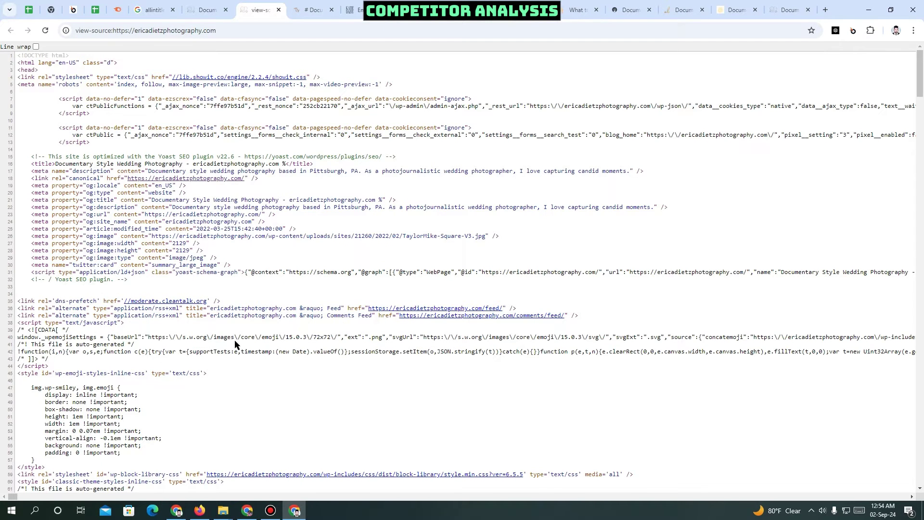
Step: Search the source for "title" and copy the title tag's text from "Documentary Style Wedding Photography" through the site domain
key("ctrl+f")
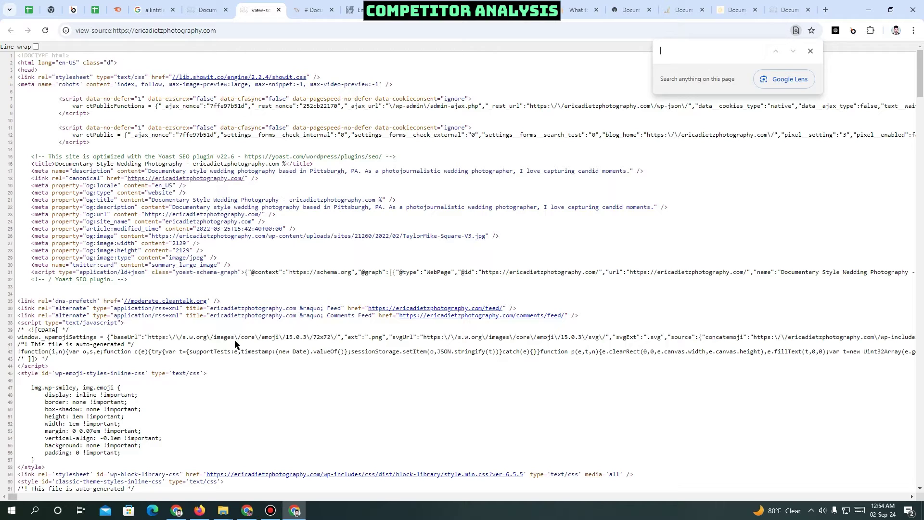
type("titl")
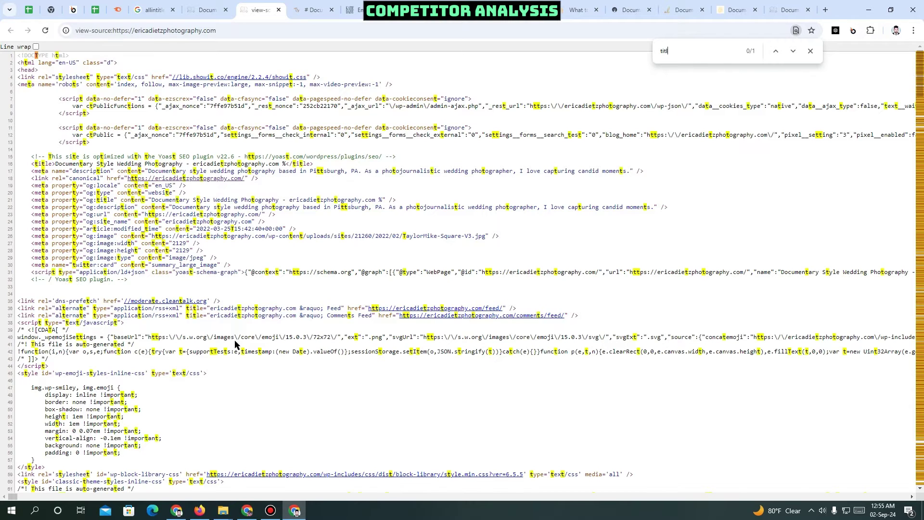
type("e")
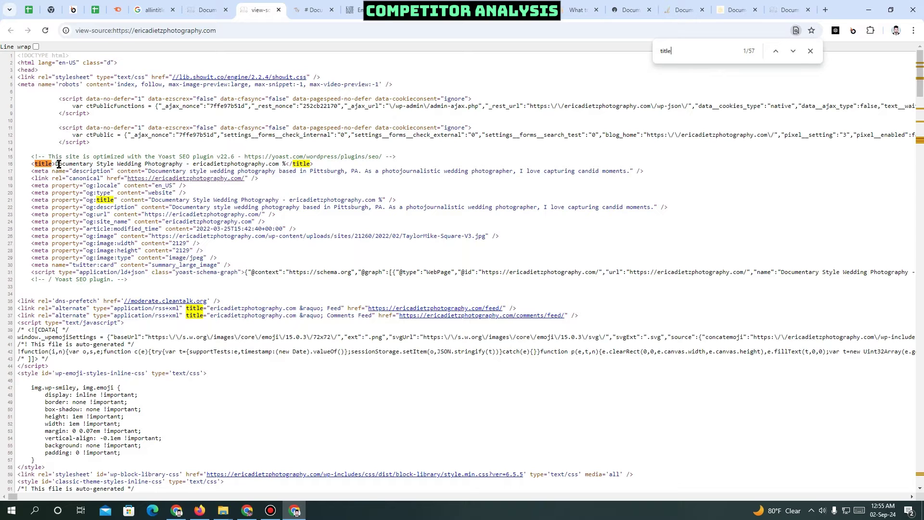
scroll(56, 165, "up", 5)
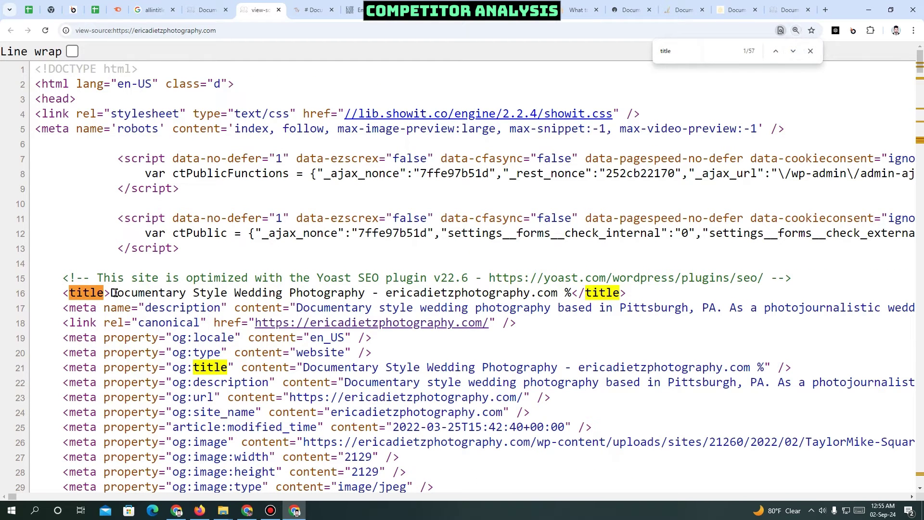
left_click_drag(110, 294, 557, 294)
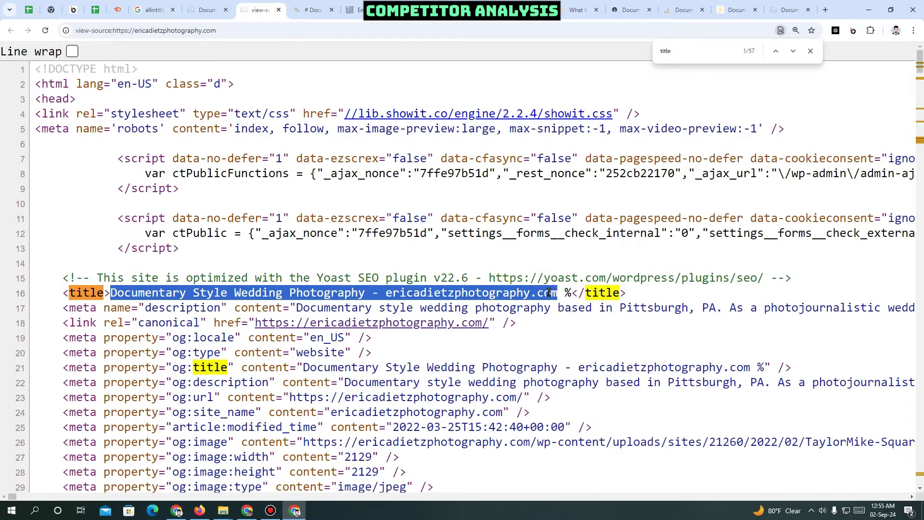
right_click(555, 295)
left_click(562, 306)
Step: Paste the copied page title into E12 of the Competitor Analysis sheet
left_click(176, 510)
double_click(496, 247)
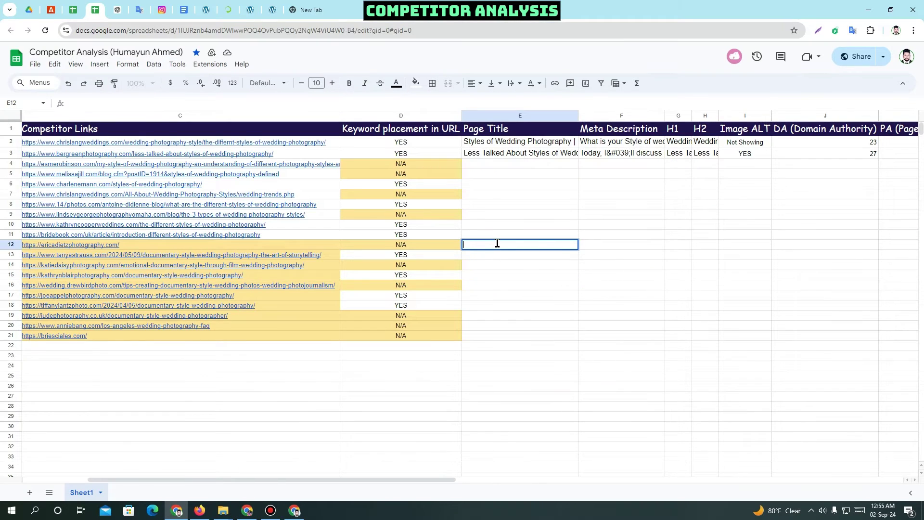
key("ctrl+v")
key("Return")
left_click(295, 510)
left_click(295, 510)
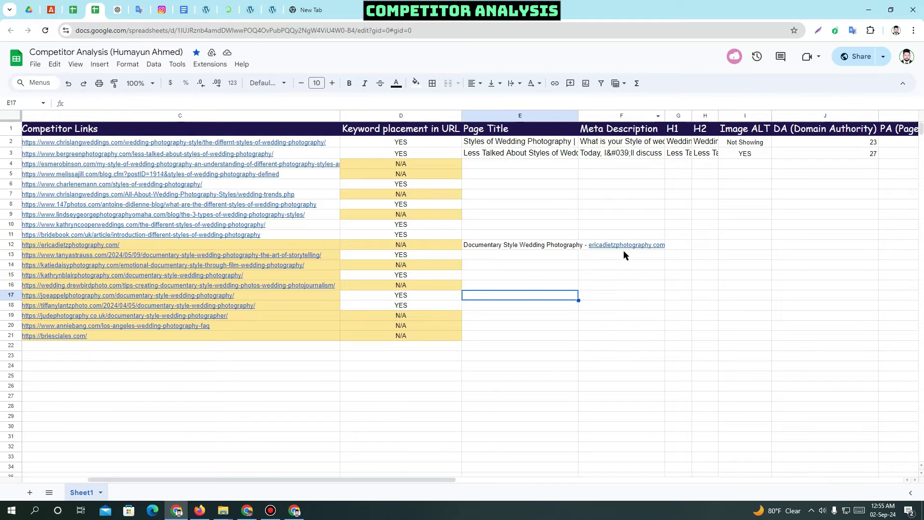
Step: Search the row 12 competitor's page source for "description" and copy the full content text of the meta description
key("alt+Tab")
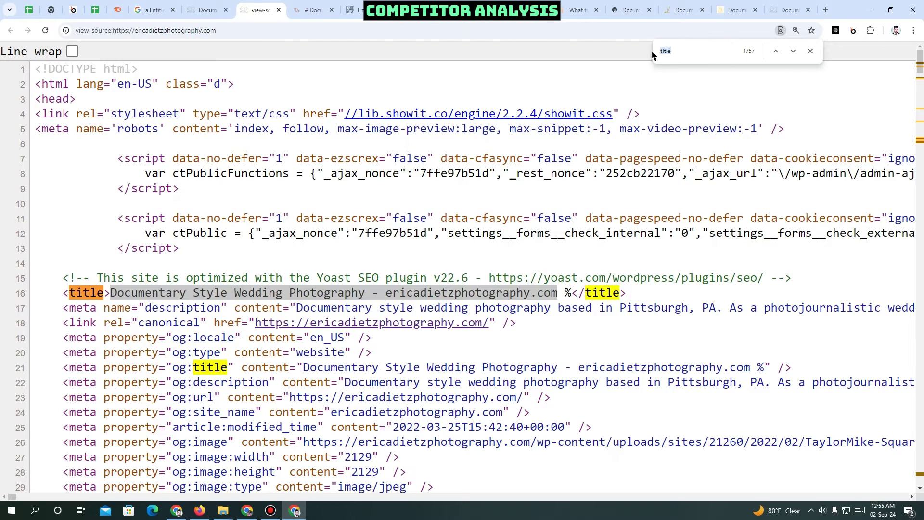
type("description")
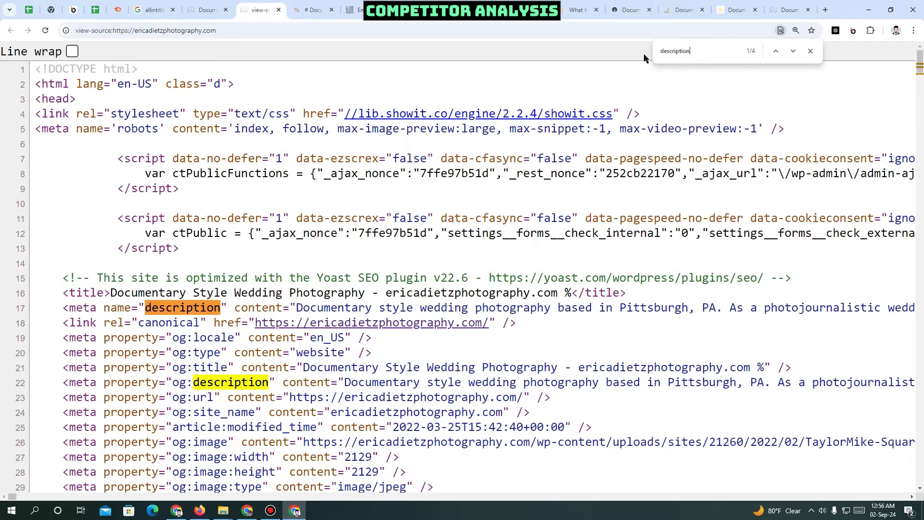
scroll(317, 249, "down", 2)
key("ctrl+minus")
key("ctrl+minus")
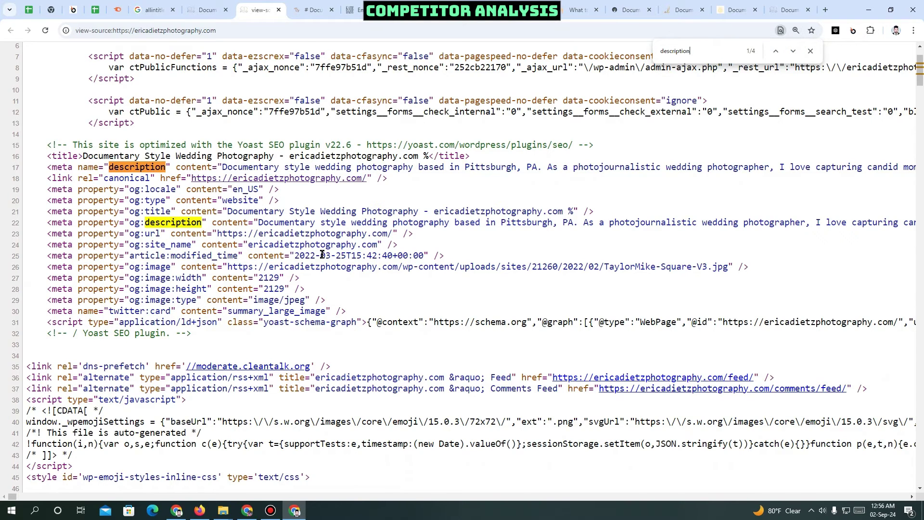
key("ctrl+minus")
key("ctrl+minus")
scroll(169, 240, "up", 2)
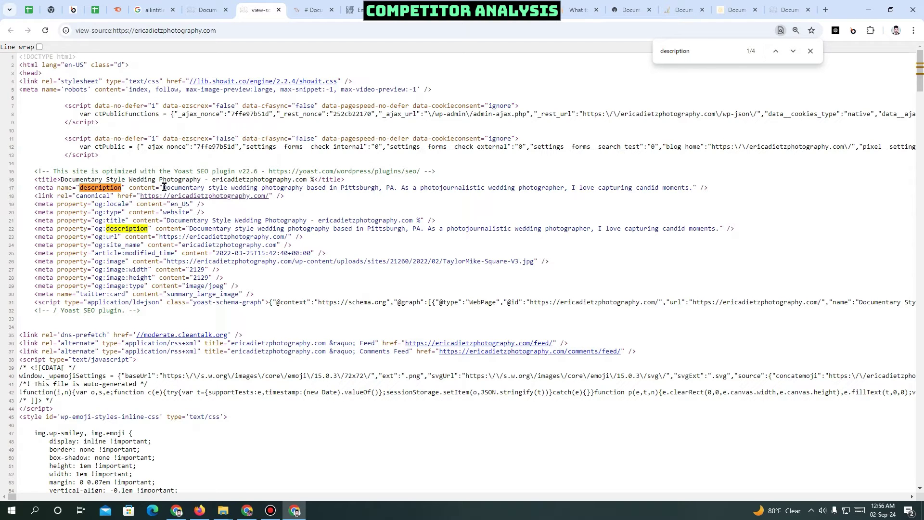
left_click_drag(164, 187, 691, 187)
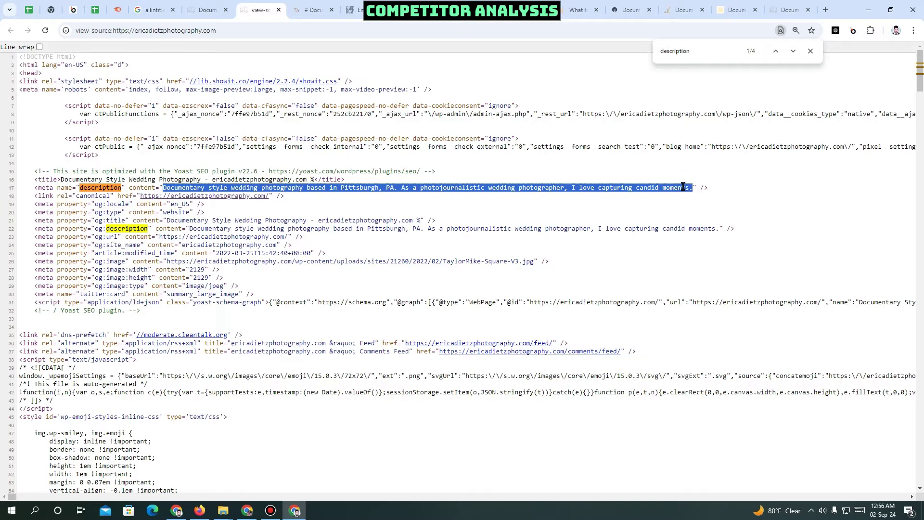
right_click(683, 186)
left_click(516, 195)
Step: Paste the copied meta description into F12 of the Competitor Analysis sheet
left_click(176, 510)
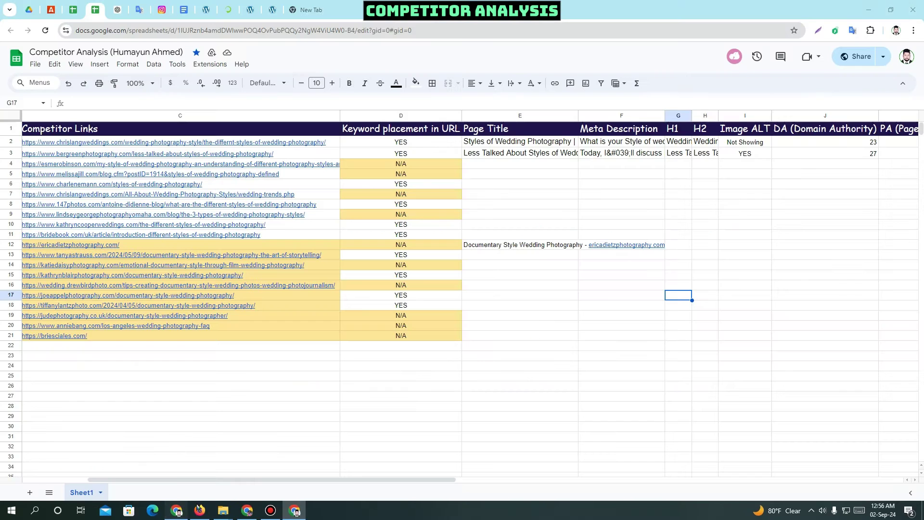
left_click(445, 359)
double_click(631, 245)
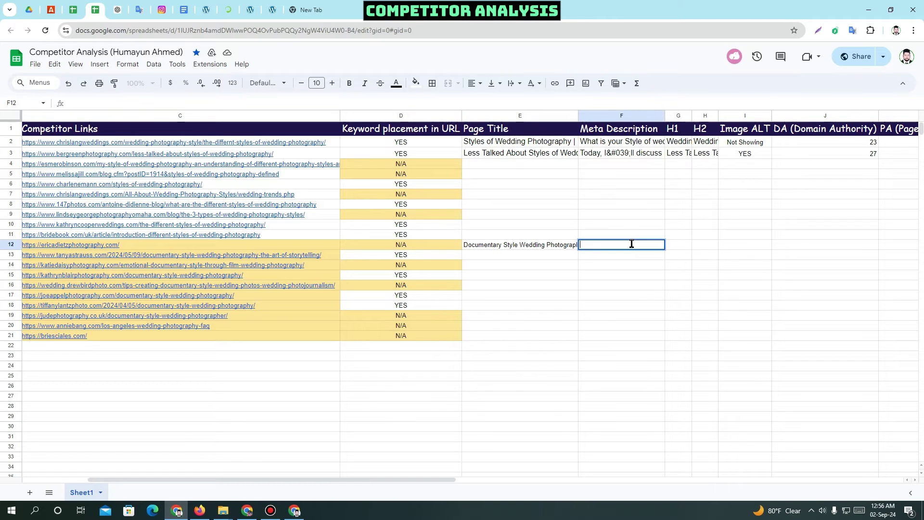
key("ctrl+v")
left_click(614, 307)
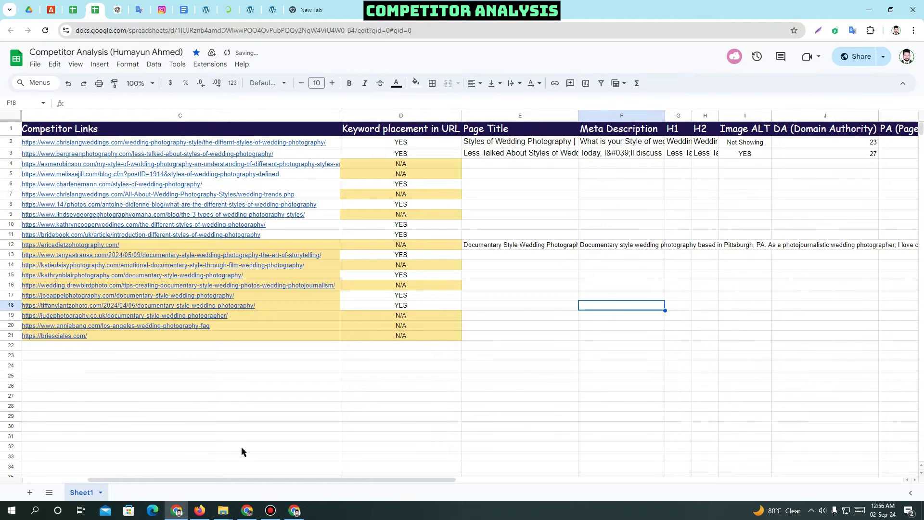
Step: For the H1 entry in G12, search the competitor's page source for "h1" and go through the matches
left_click_drag(249, 479, 377, 483)
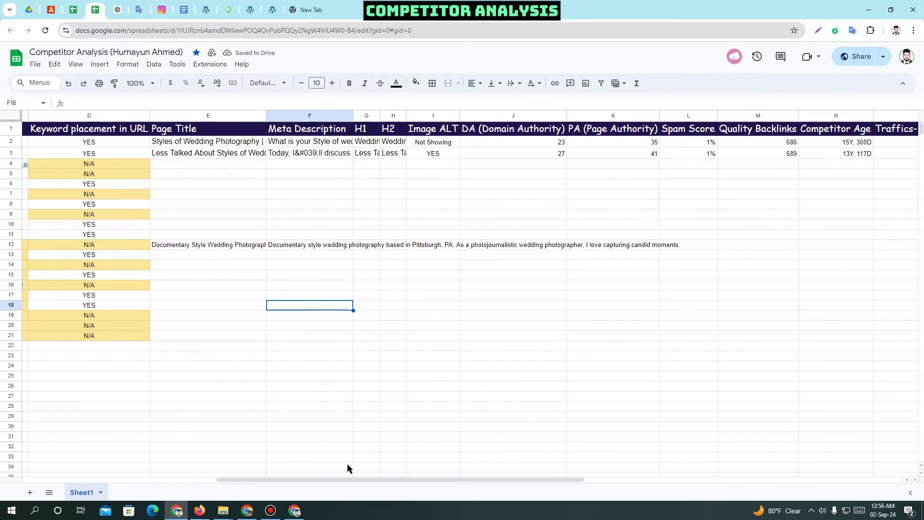
left_click(359, 246)
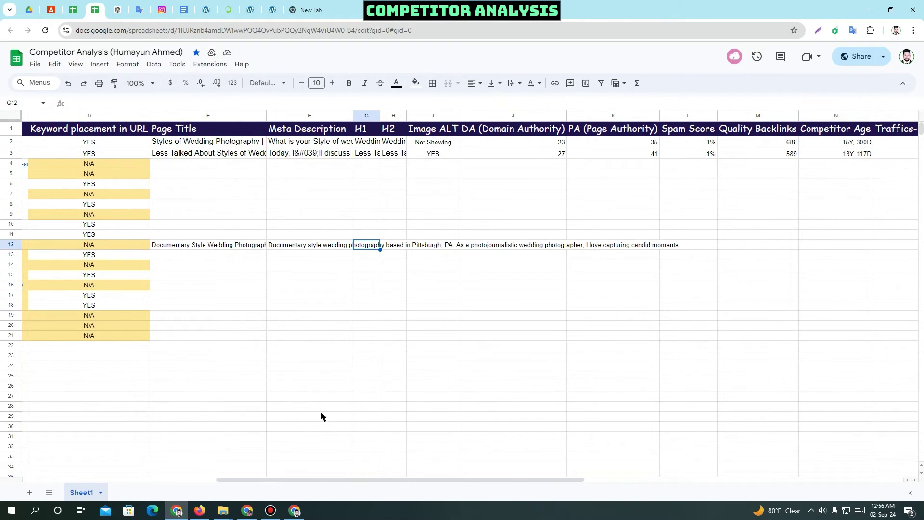
key("alt+Tab")
key("ctrl+f")
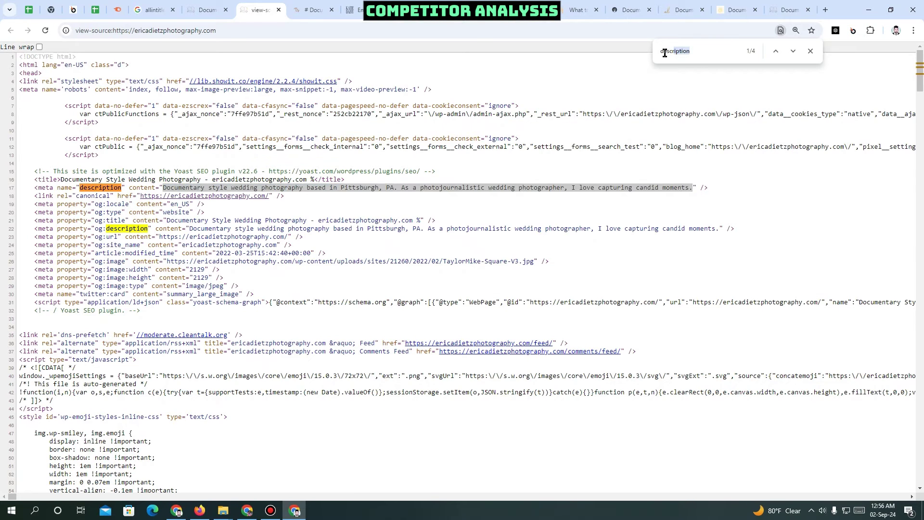
type("h")
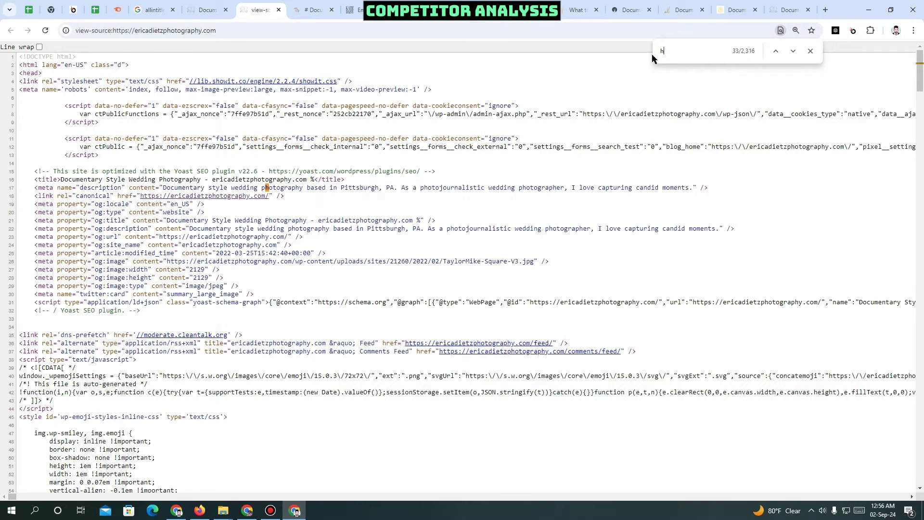
type("1")
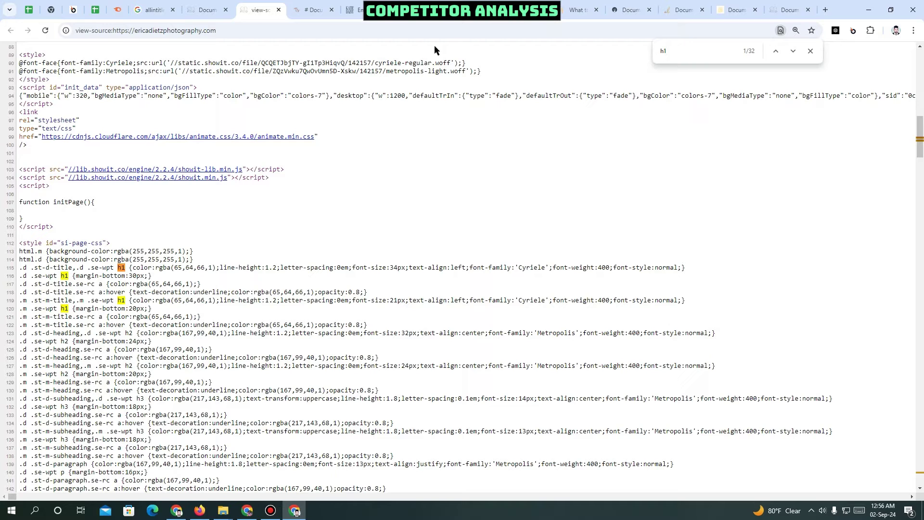
key("Return")
key("Return")
key("Return")
key("Return")
key("Return")
key("Return")
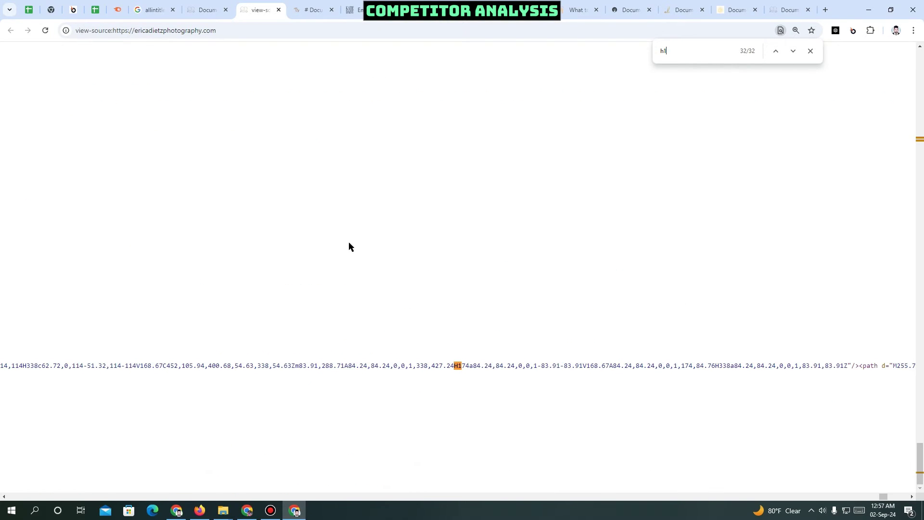
key("Return")
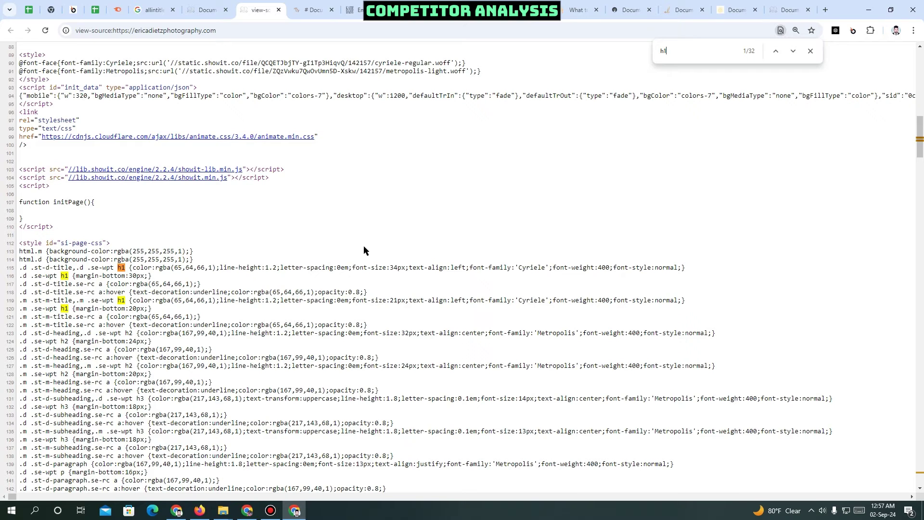
Step: Search the same page source for "h2" and go through the matches, checking the text inside the heading tags
key("BackSpace")
type("2")
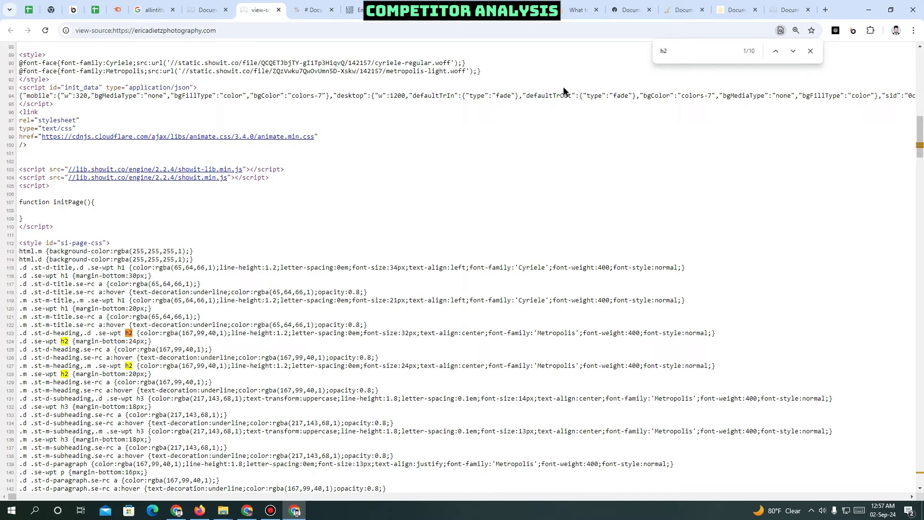
key("Return")
key("Return")
key("Return")
key("Return")
key("Return")
key("Return")
left_click_drag(721, 365, 770, 365)
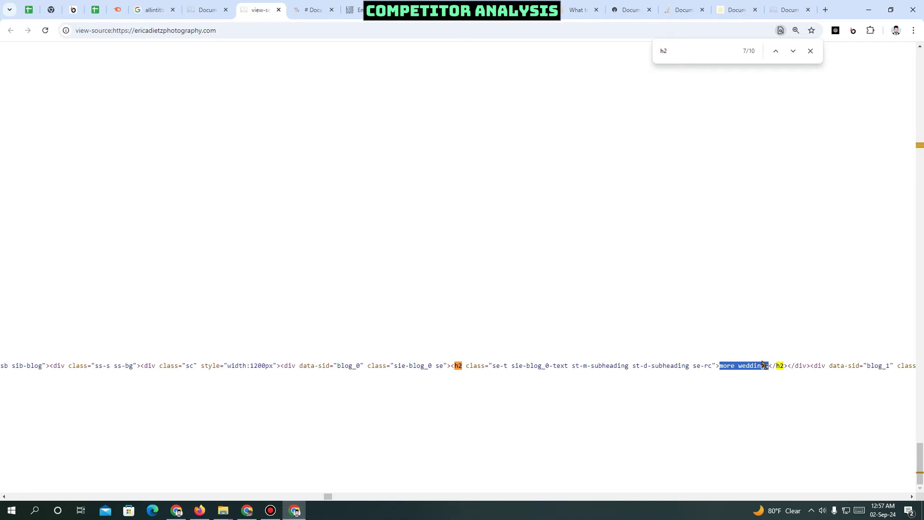
left_click(693, 52)
key("Return")
key("Return")
key("Return")
key("Return")
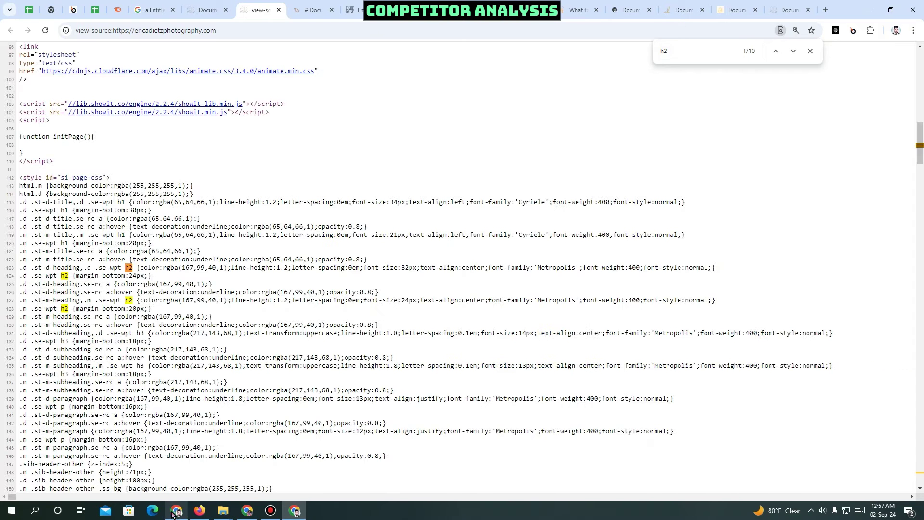
Step: Open the row 14 competitor's page on emotional documentary style film wedding photography and view its page source
left_click(173, 513)
left_click(555, 318)
left_click(300, 514)
key("Return")
left_click(303, 7)
left_click(356, 14)
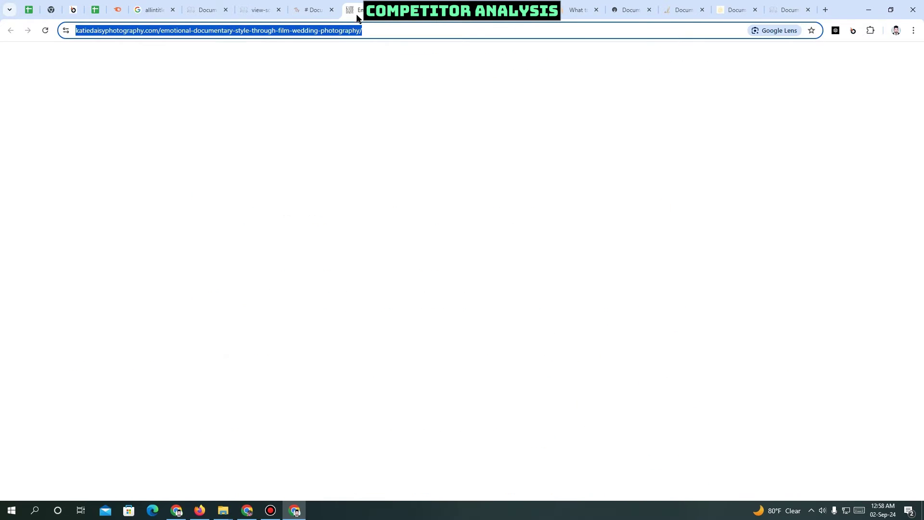
right_click(240, 169)
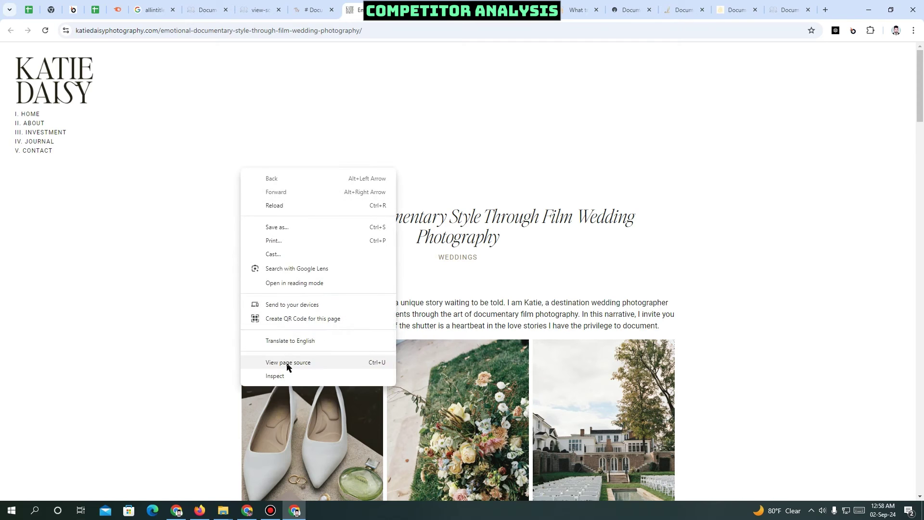
left_click(287, 362)
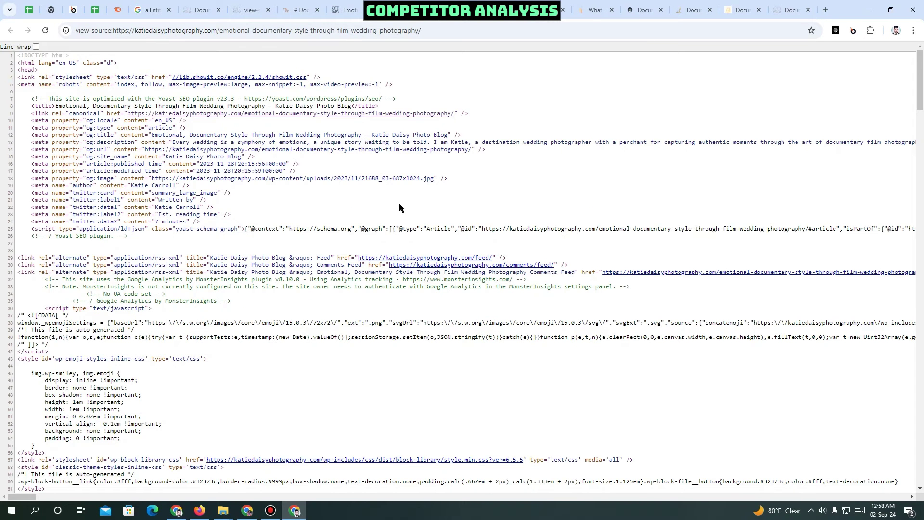
Step: Search the row 14 competitor's page source for "h1" and go through the matches to examine the H1 heading text
key("ctrl+f")
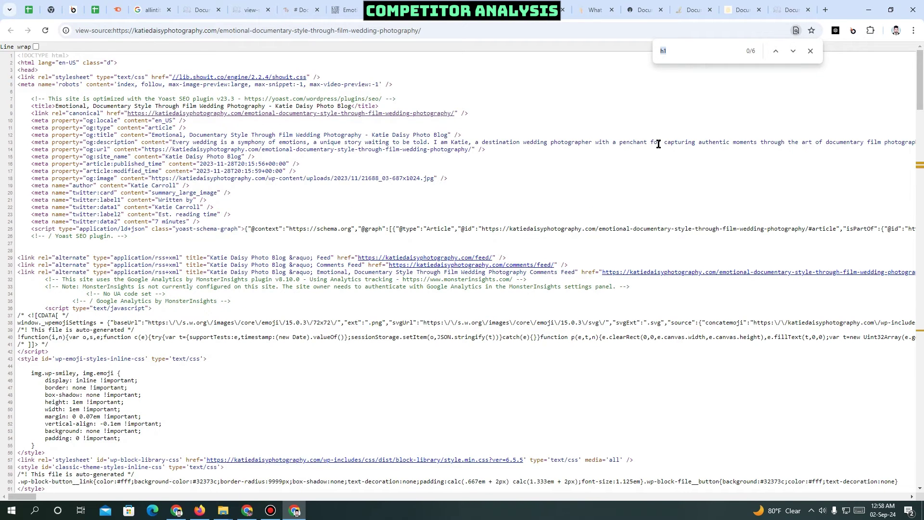
key("Return")
key("Return")
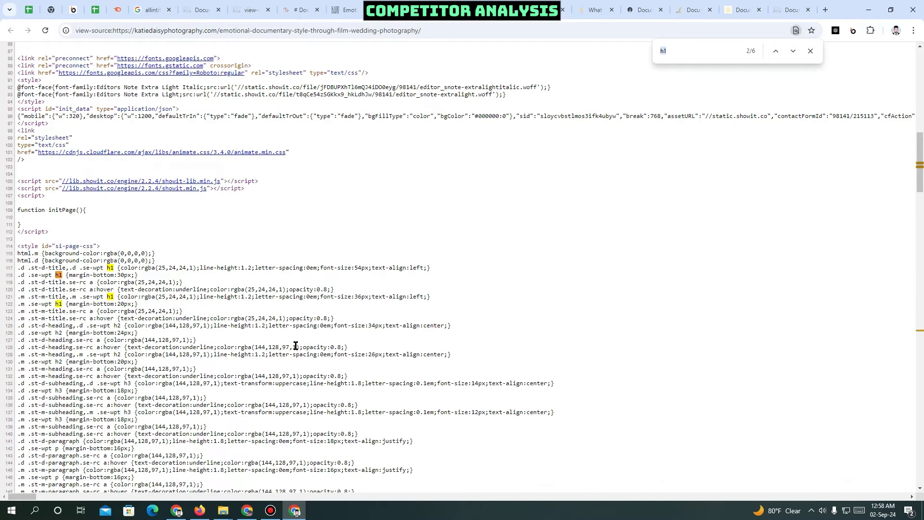
key("Return")
key("Return")
key("Return")
left_click(680, 48)
key("Return")
key("Return")
key("Return")
key("Return")
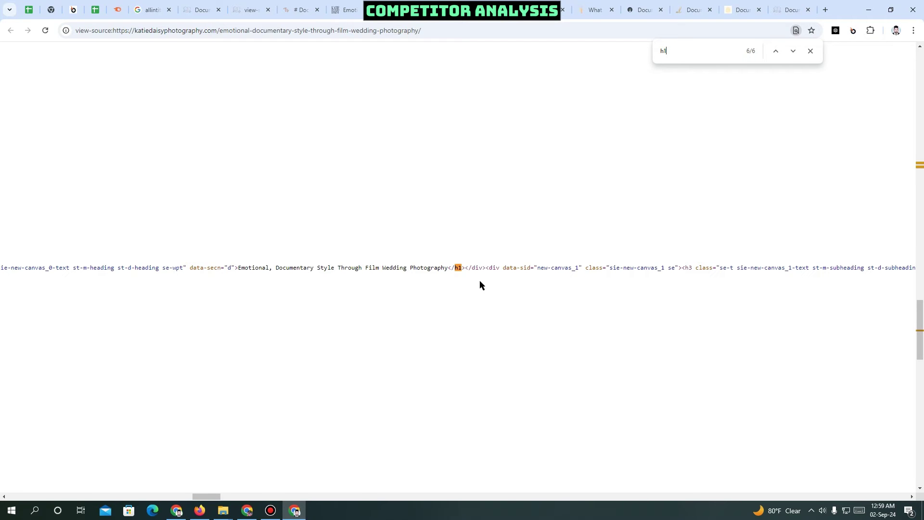
key("alt+Tab")
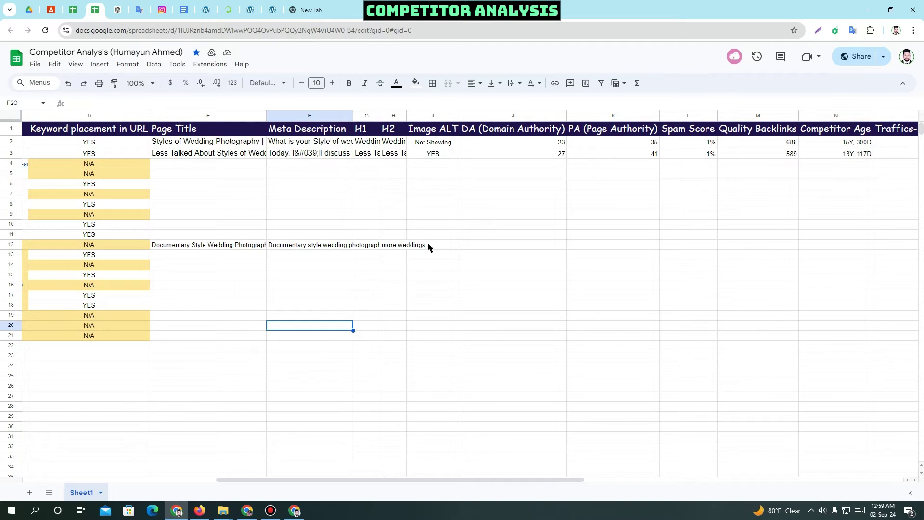
left_click(292, 510)
scroll(308, 313, "down", 5)
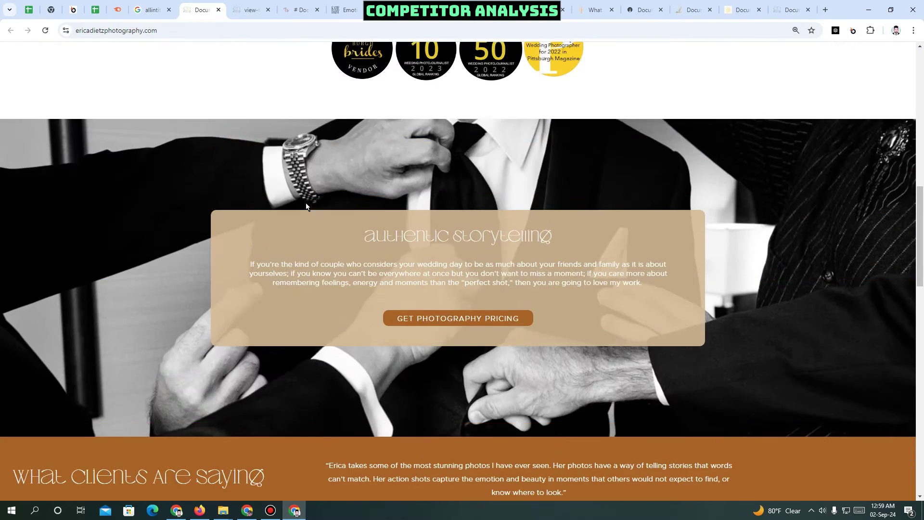
scroll(328, 199, "up", 10)
right_click(367, 207)
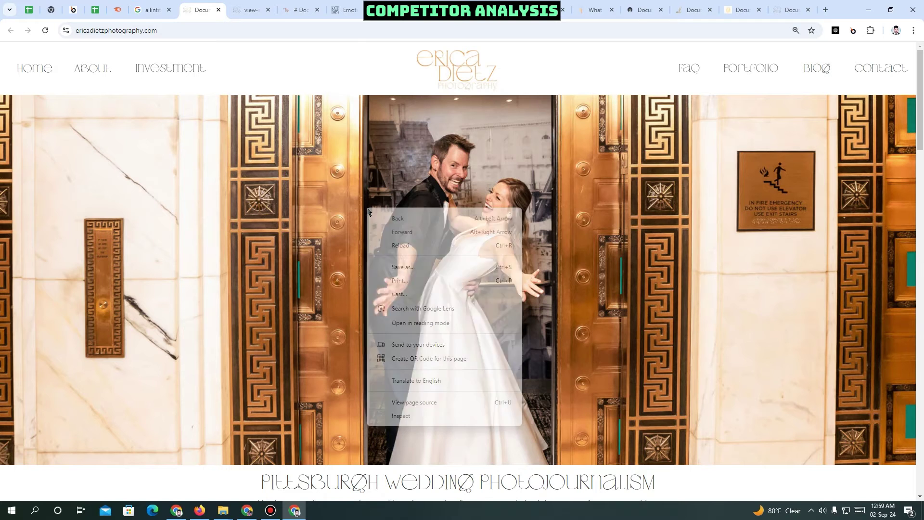
right_click(350, 218)
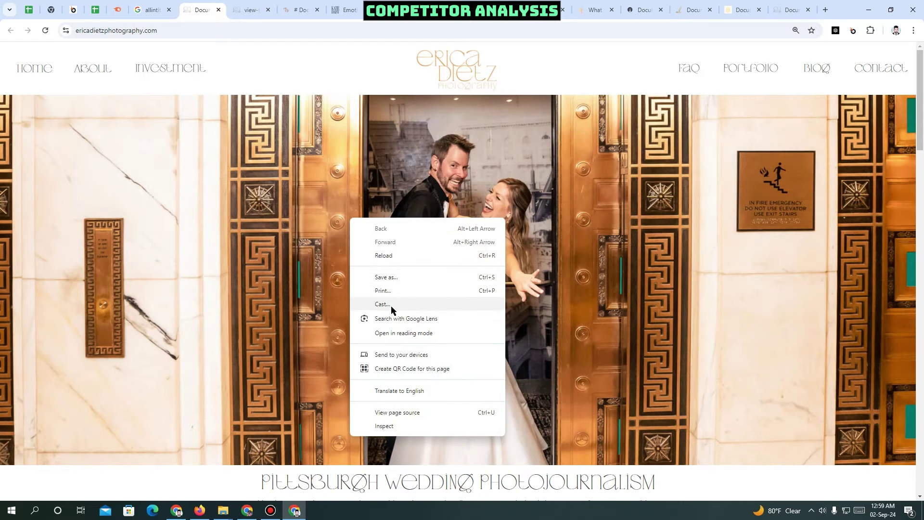
left_click(388, 278)
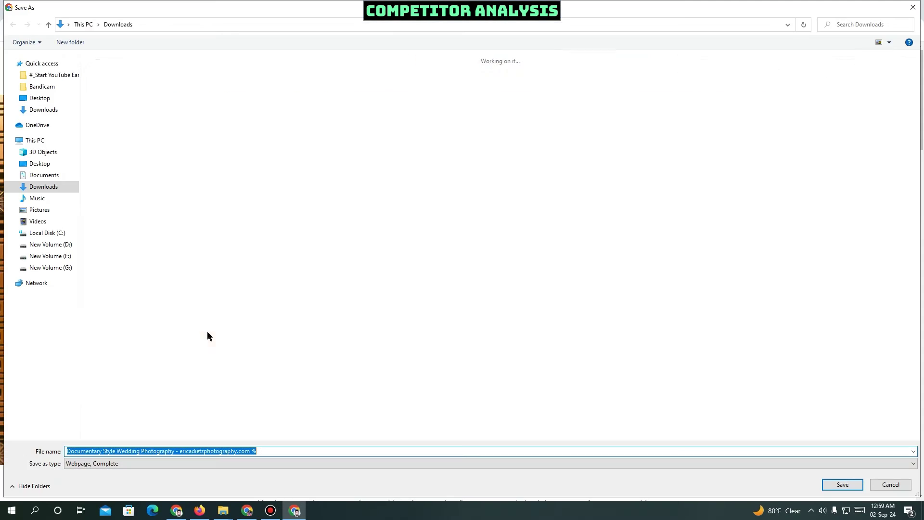
left_click(161, 451)
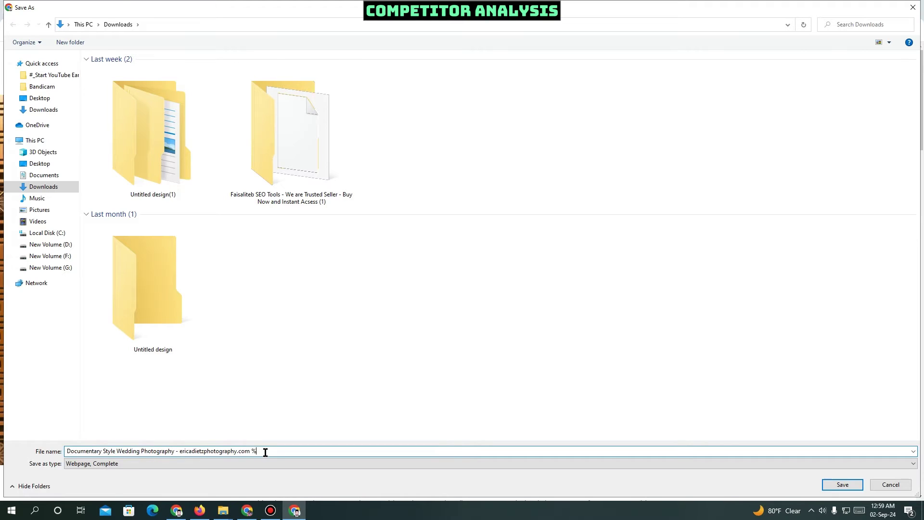
left_click_drag(266, 452, 68, 452)
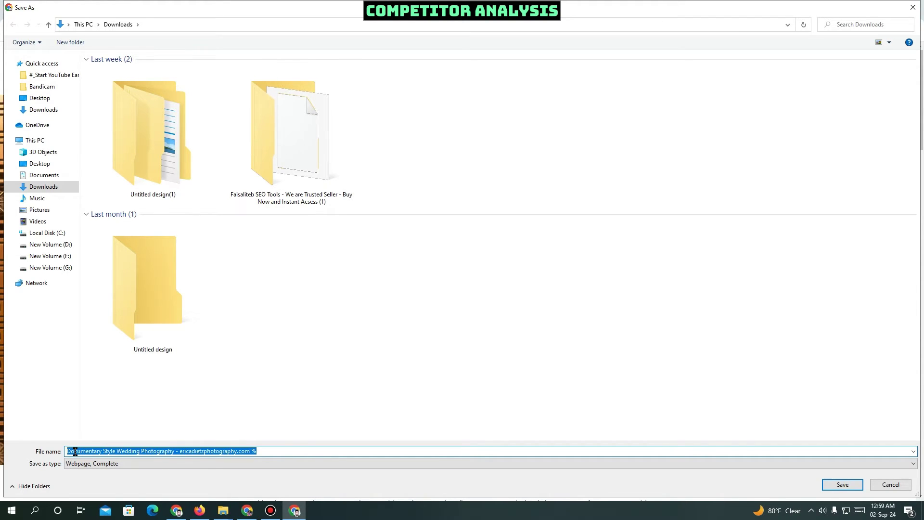
left_click(76, 451)
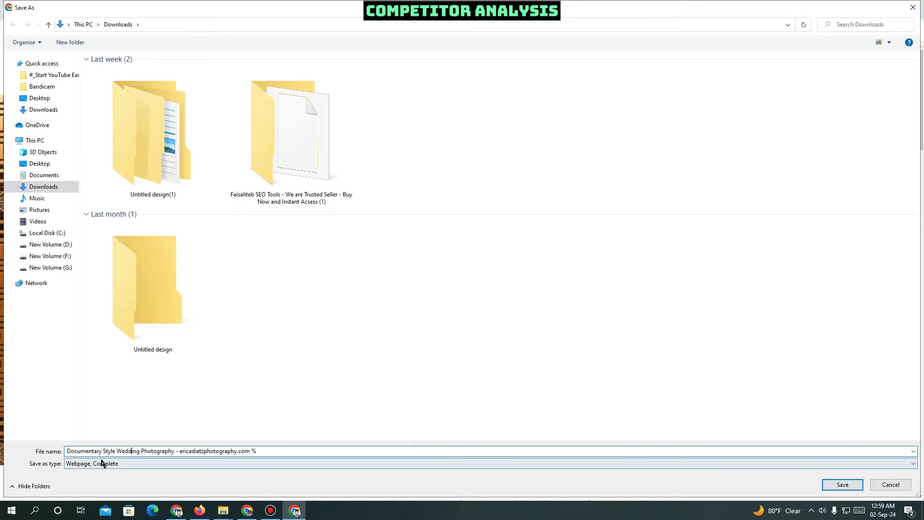
left_click(890, 485)
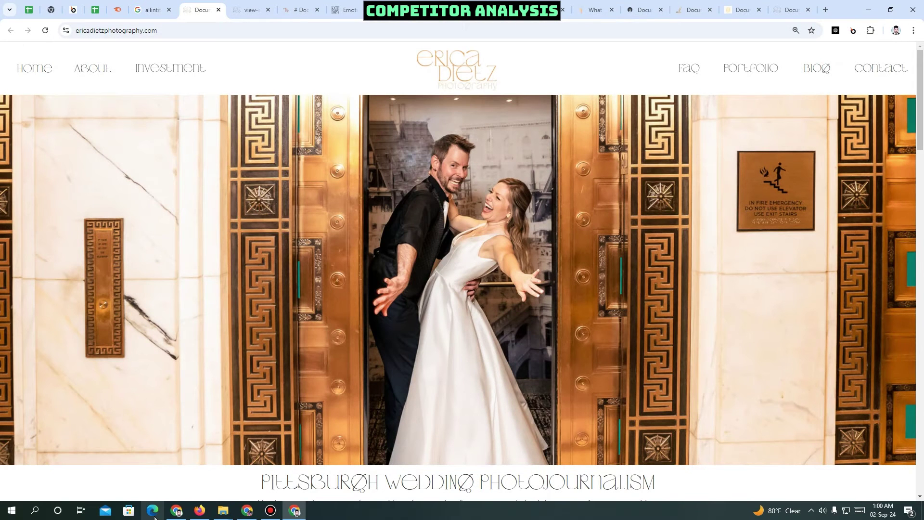
Step: Copy the YES entry from I3 into I12 as the row 12 competitor's Image ALT value
key("alt+Tab")
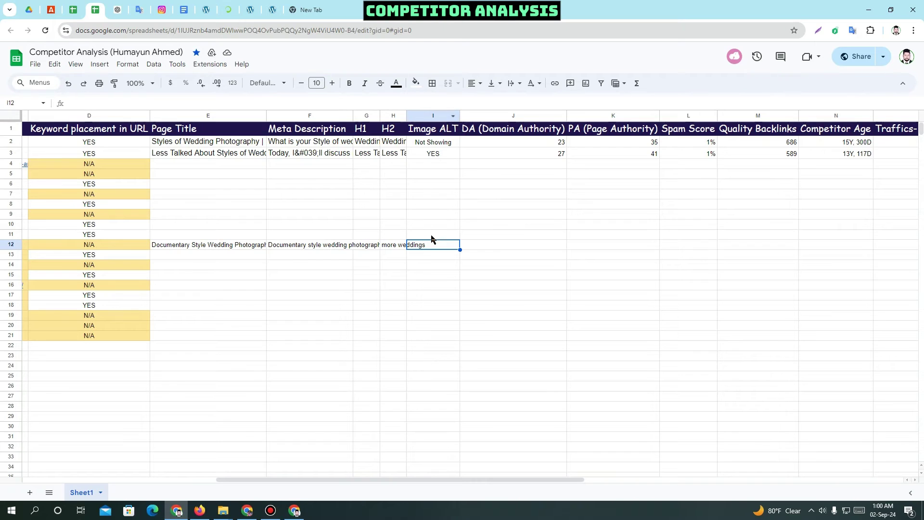
left_click(436, 154)
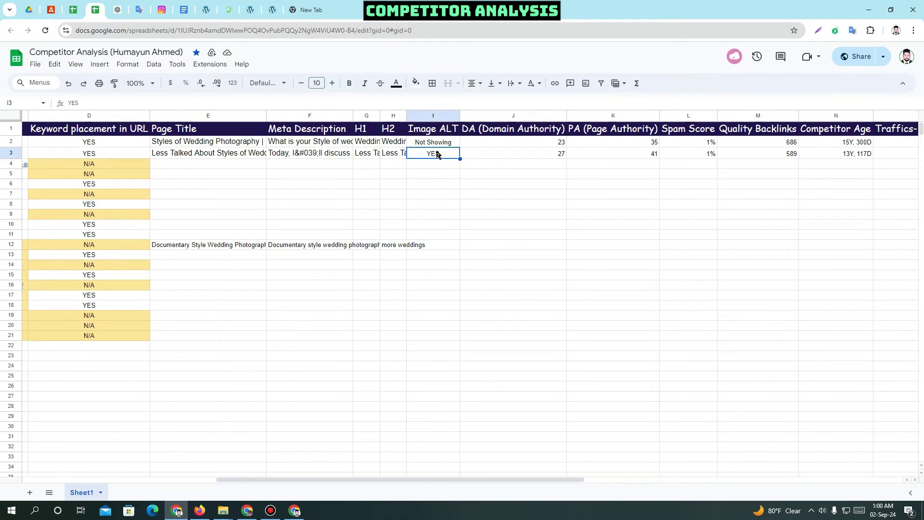
key("ctrl+c")
left_click(433, 244)
key("ctrl+v")
left_click(688, 264)
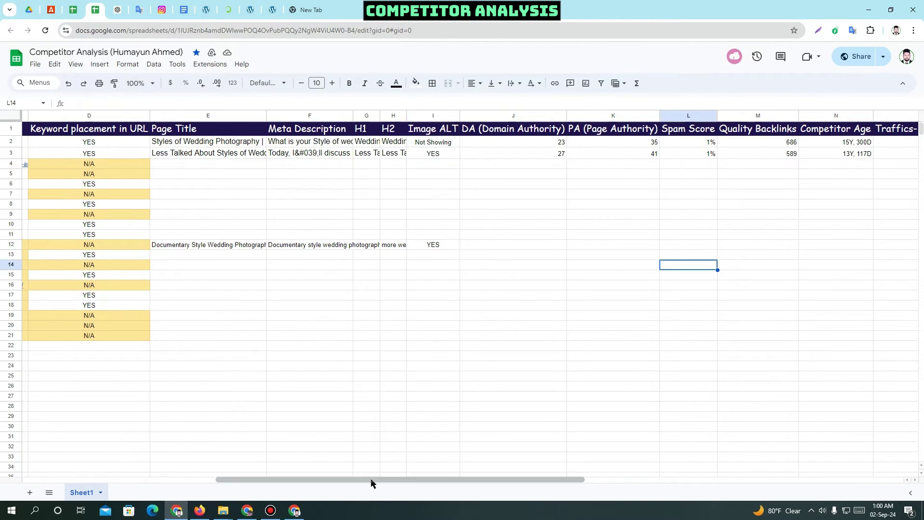
Step: For the domain authority entry in J12, search Google for "da pa checker" and open the Website SEO Checker result in a new tab
left_click_drag(371, 480, 420, 481)
left_click(374, 237)
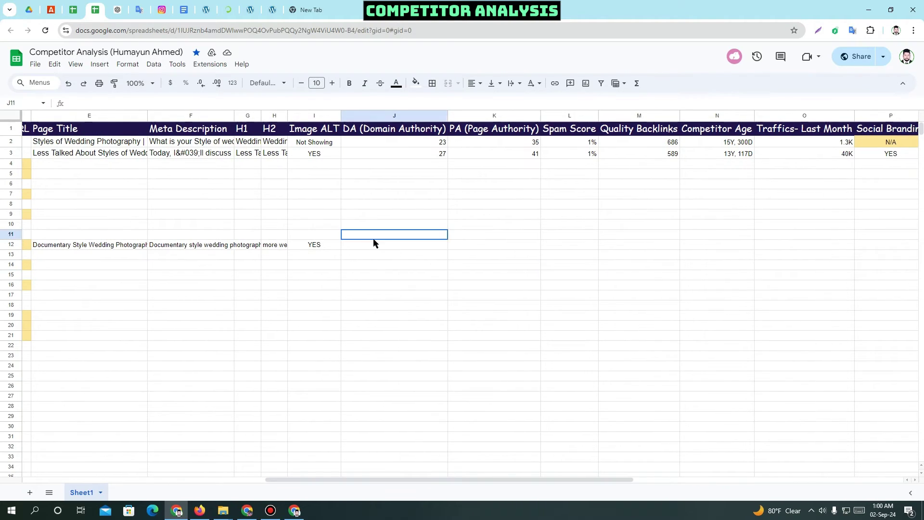
left_click(369, 248)
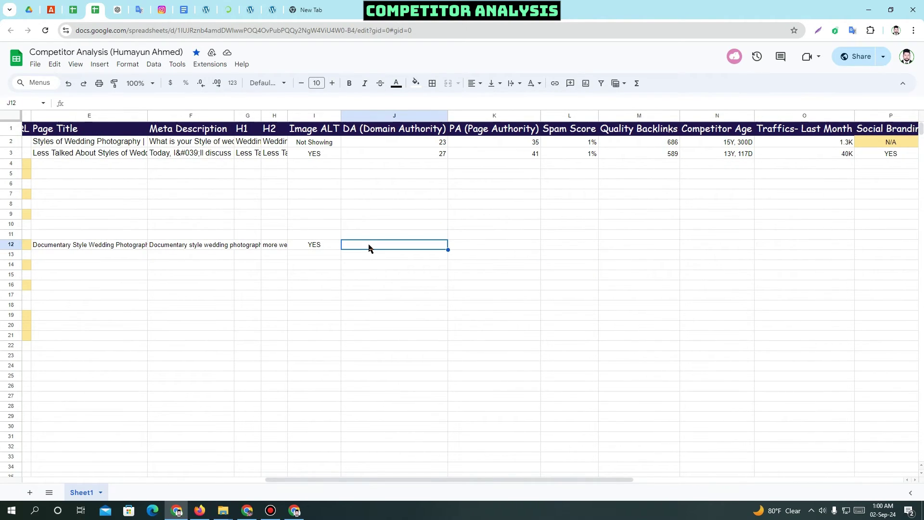
left_click(406, 10)
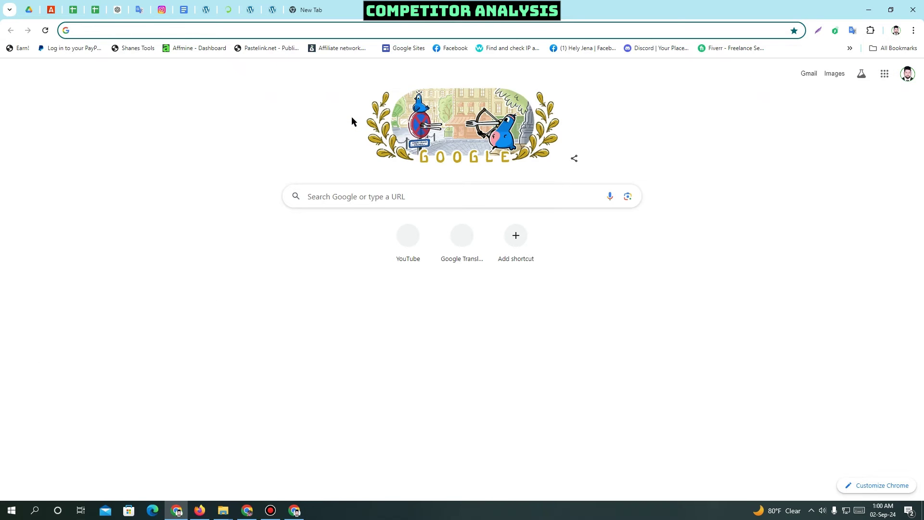
type("da")
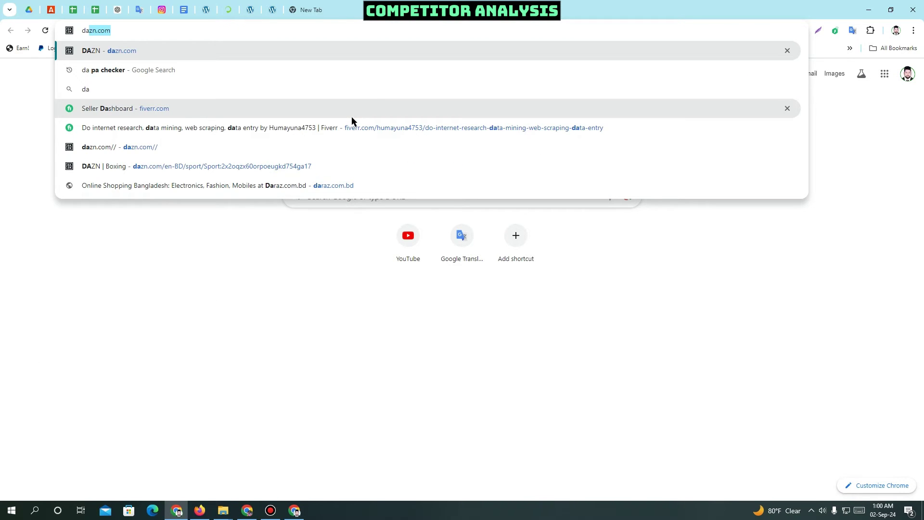
type(" pa")
key("Return")
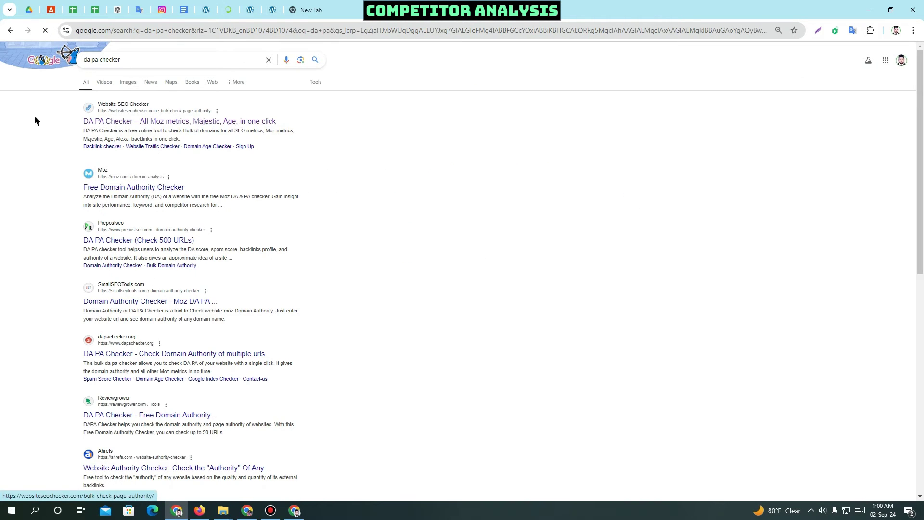
right_click(195, 120)
left_click(215, 126)
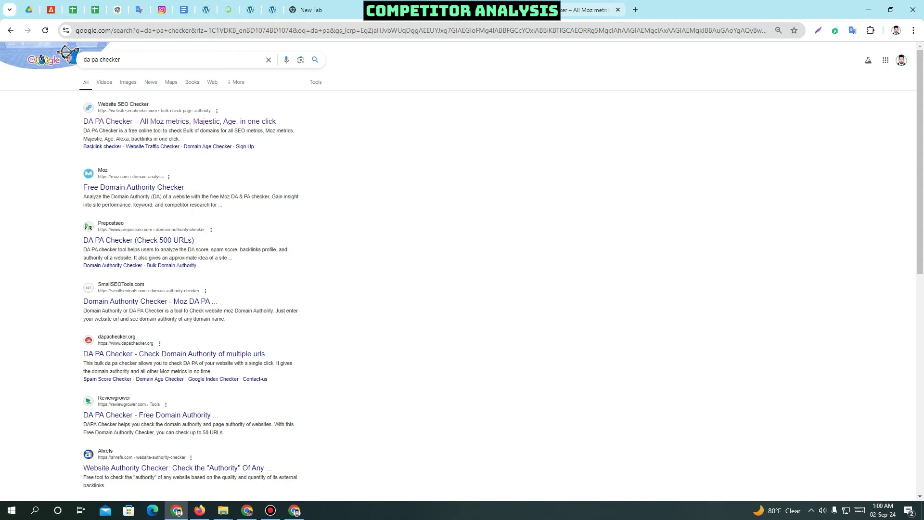
key("ctrl+Tab")
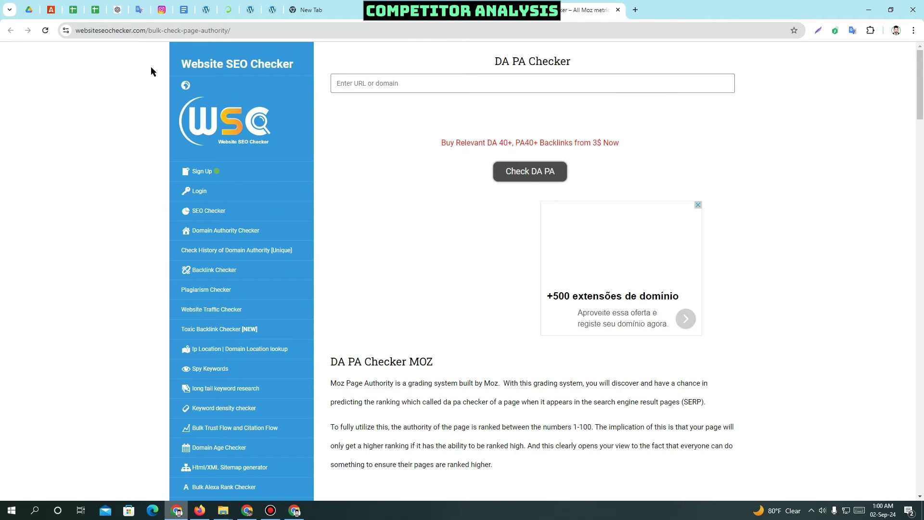
Step: Copy the row 12 competitor's website address from its open page
left_click(94, 13)
left_click(345, 426)
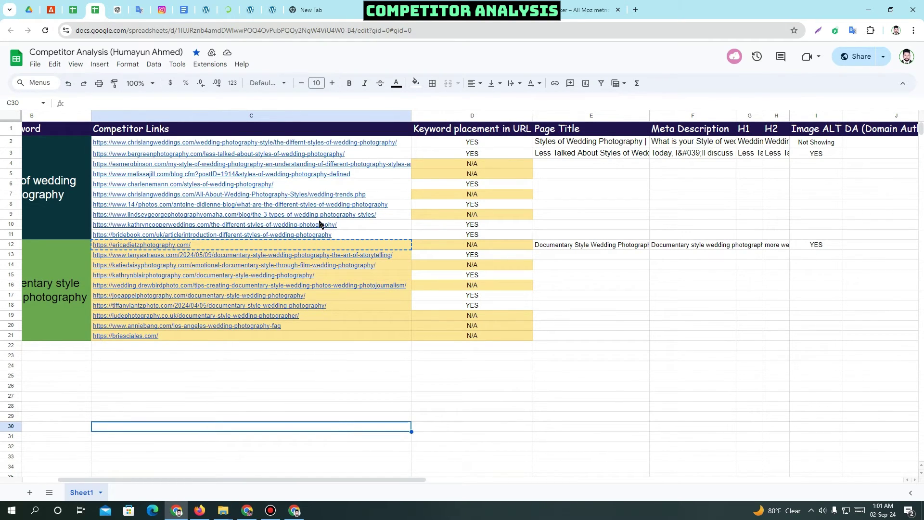
left_click(320, 245)
left_click(295, 513)
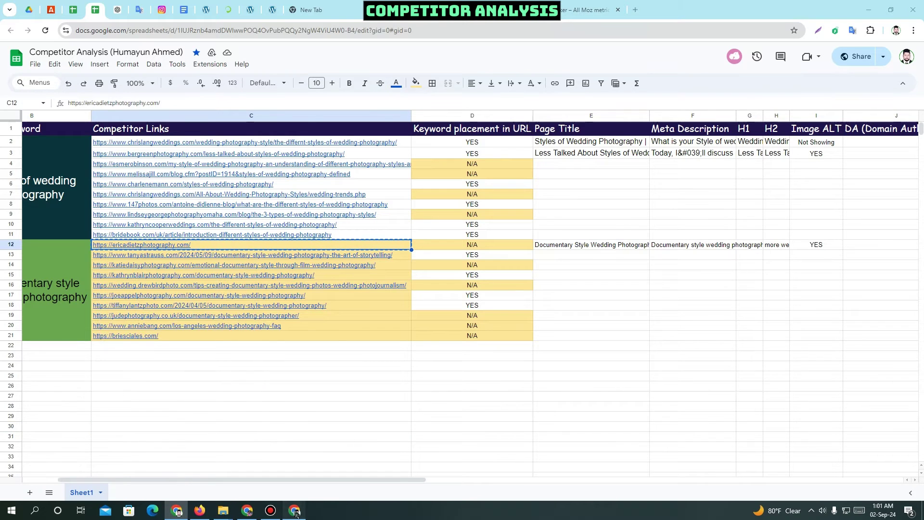
right_click(195, 29)
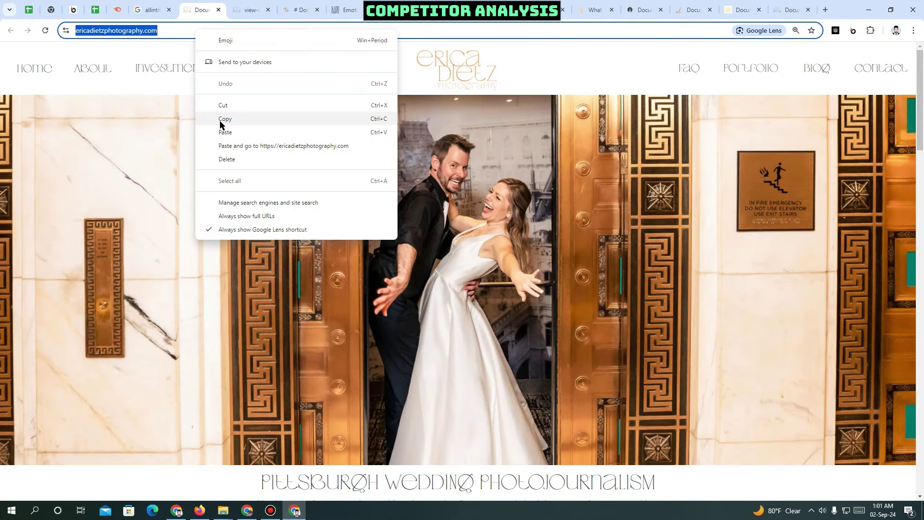
left_click(232, 128)
left_click(177, 511)
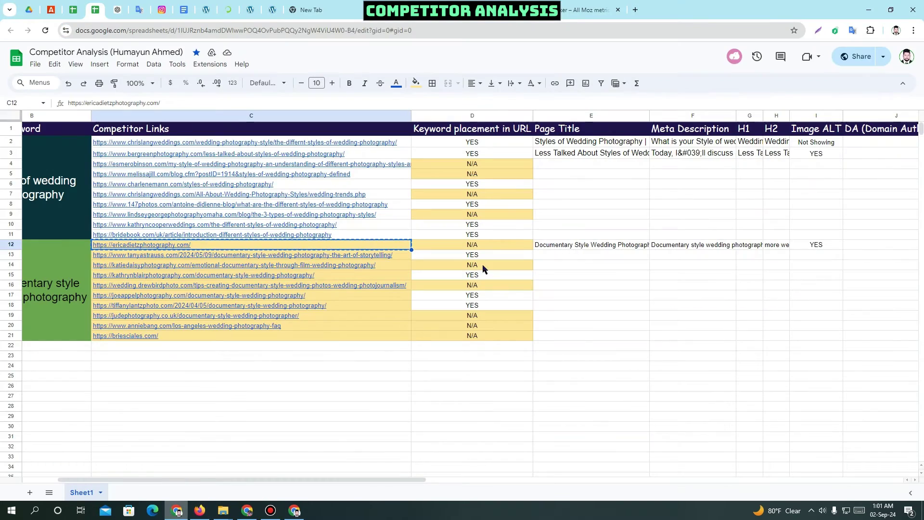
Step: Paste the competitor's address into the DA PA Checker, complete the robot check and run the DA PA check
left_click(560, 16)
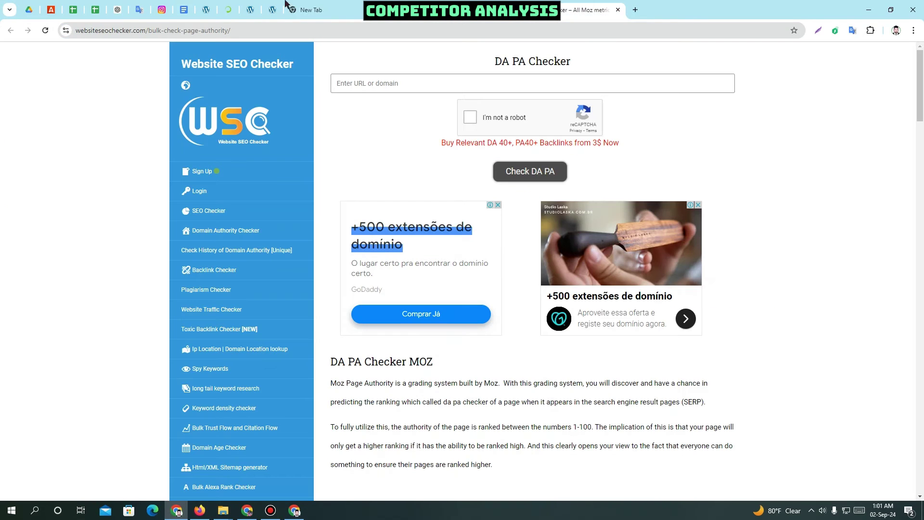
left_click(412, 84)
key("ctrl+v")
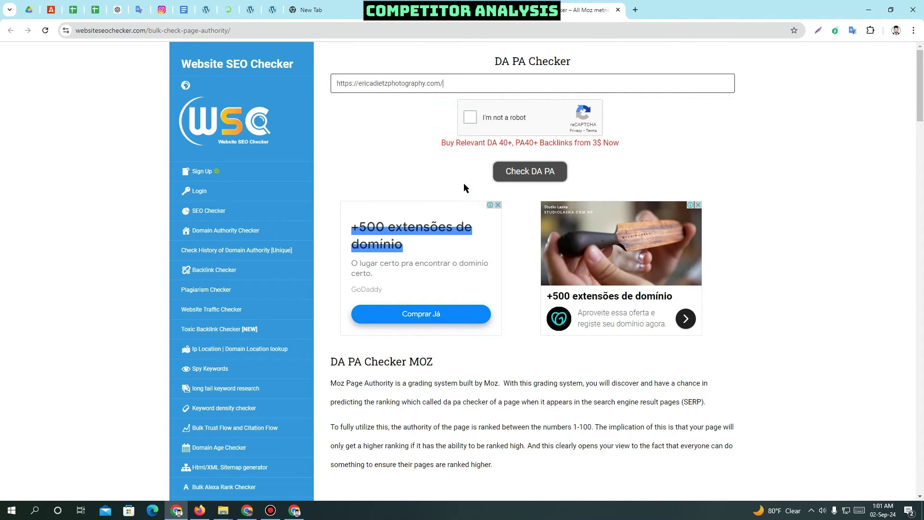
left_click(469, 117)
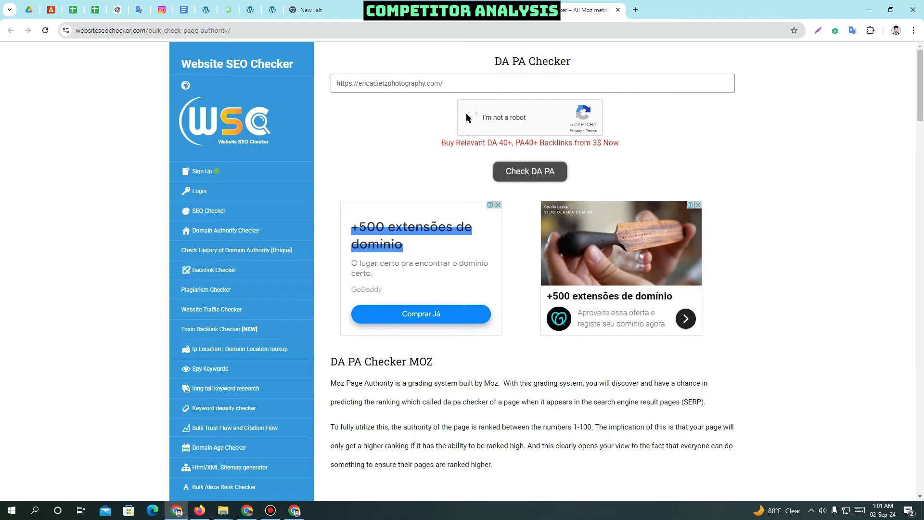
left_click(521, 177)
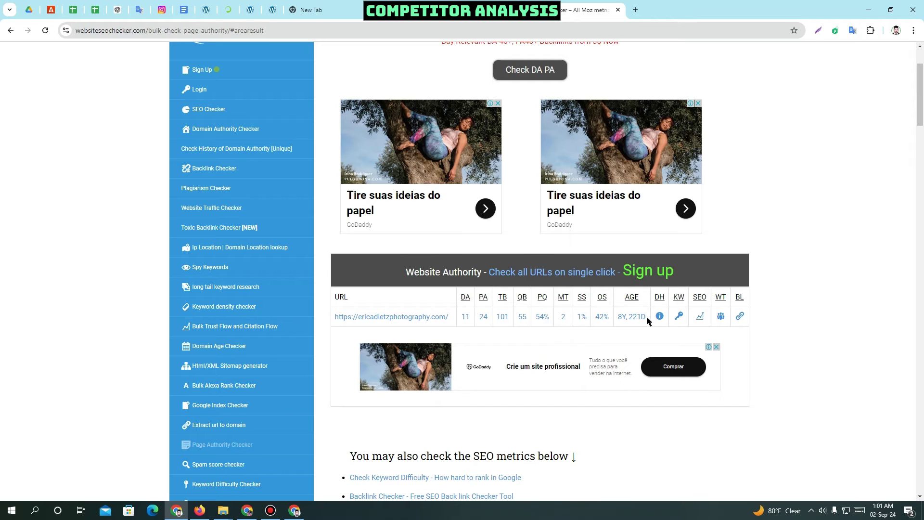
Step: Read the competitor's DA in the checker results and enter 11 as the domain authority in J12 of the Competitor Analysis sheet
left_click_drag(646, 317, 616, 320)
left_click(450, 319)
double_click(464, 317)
left_click(294, 512)
left_click(294, 513)
left_click(95, 10)
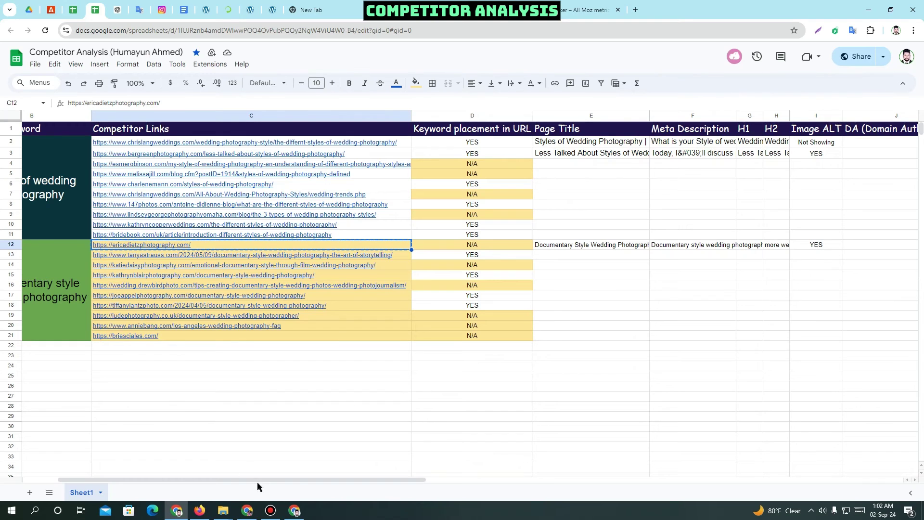
left_click_drag(257, 482, 484, 481)
double_click(452, 243)
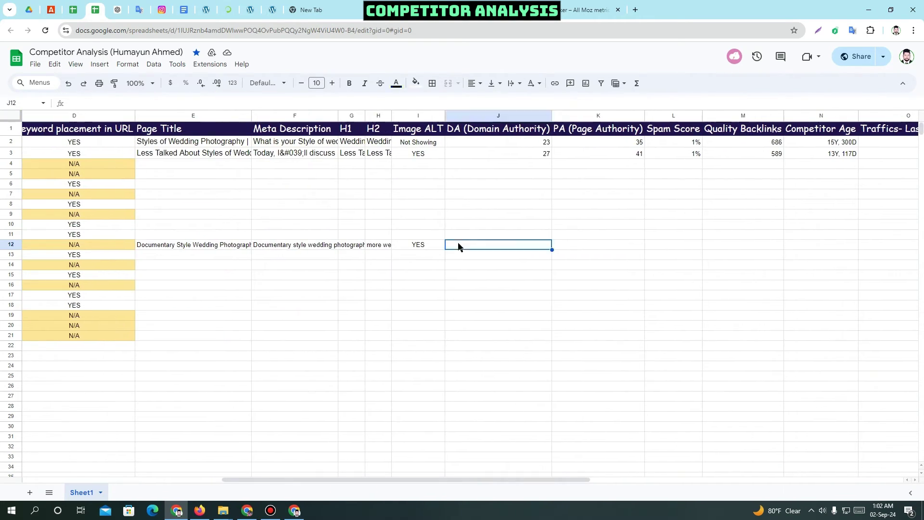
left_click(458, 264)
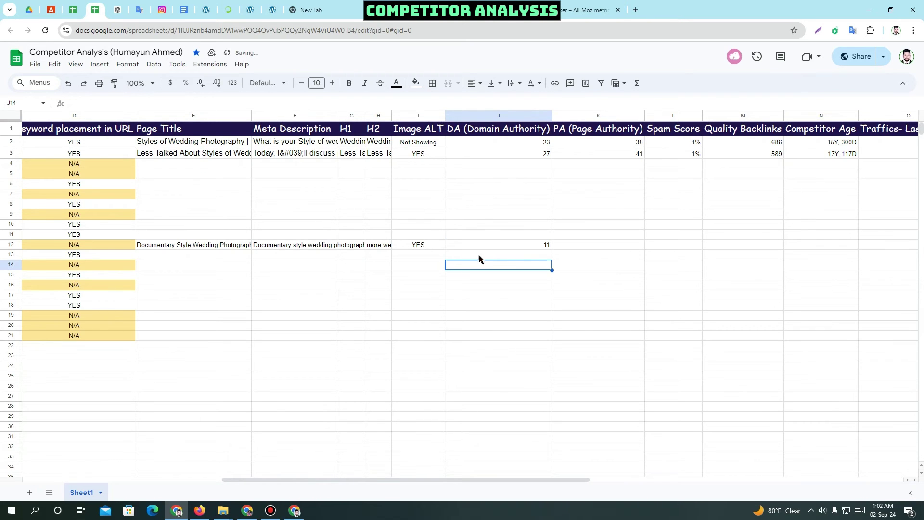
Step: Look up the competitor's PA in the checker results and enter 24 as the page authority in K12
scroll(378, 483, "right", 5)
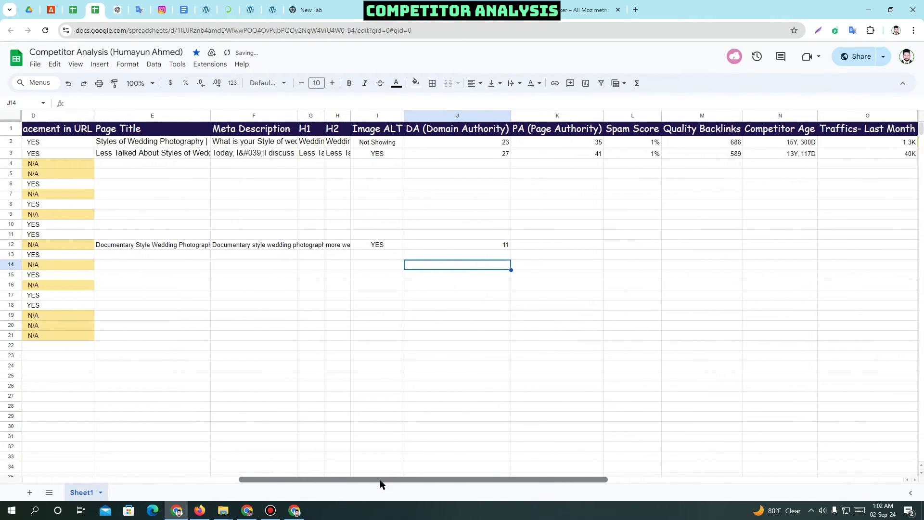
left_click(295, 510)
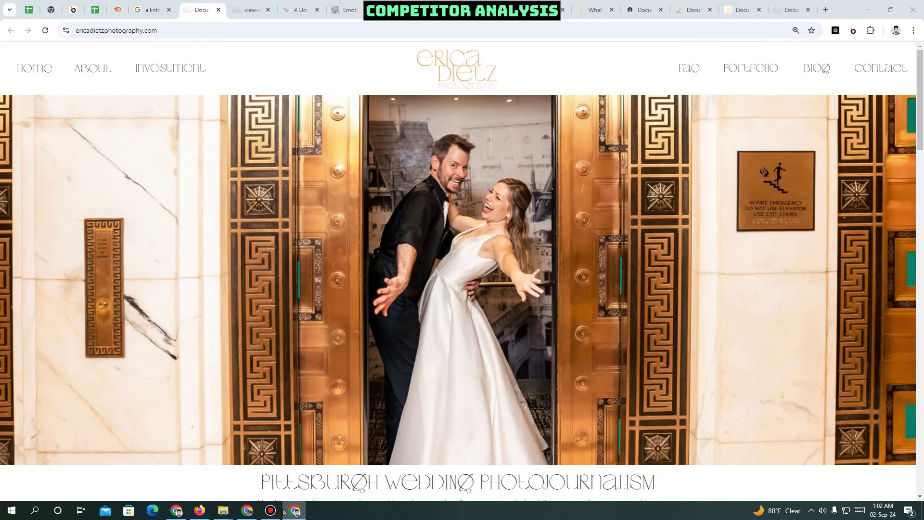
left_click(177, 511)
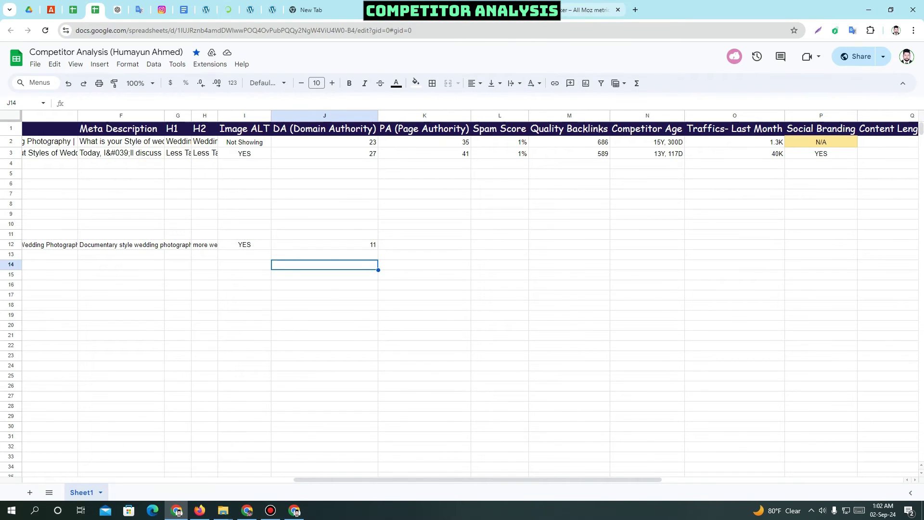
left_click(592, 9)
double_click(483, 316)
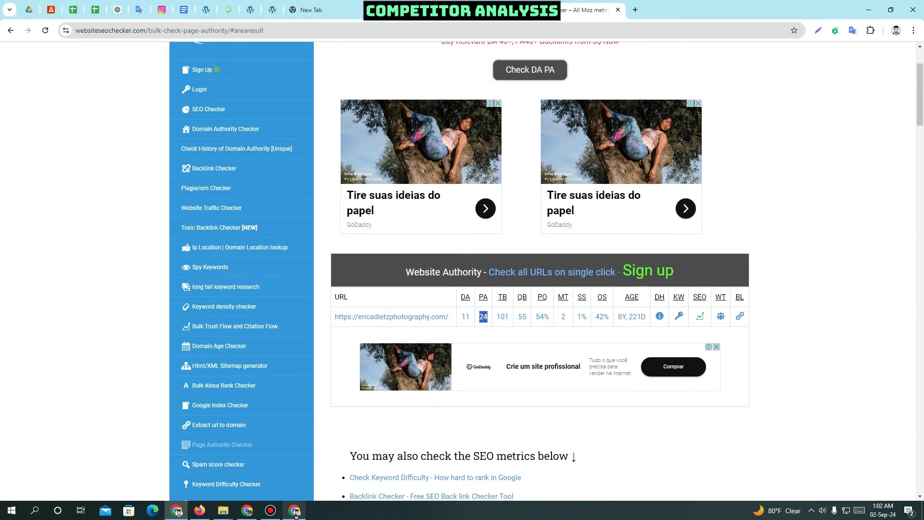
left_click(95, 9)
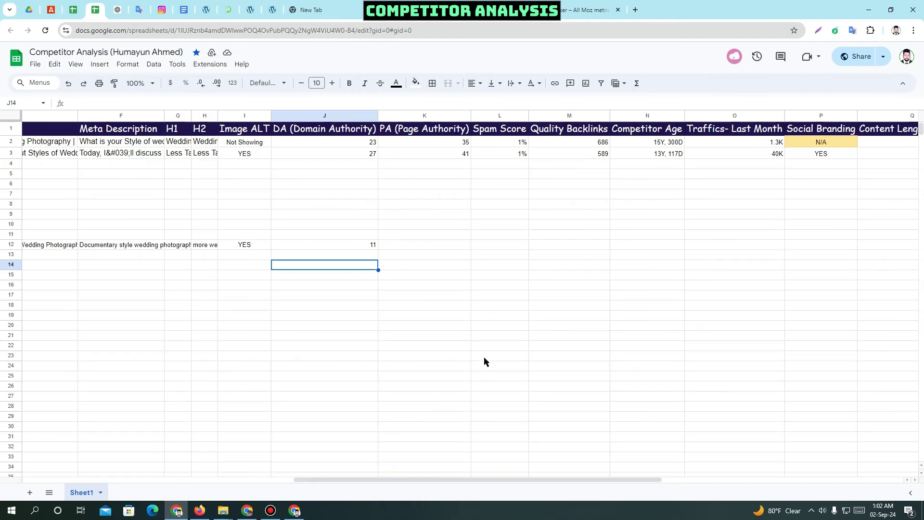
left_click(419, 245)
type("24")
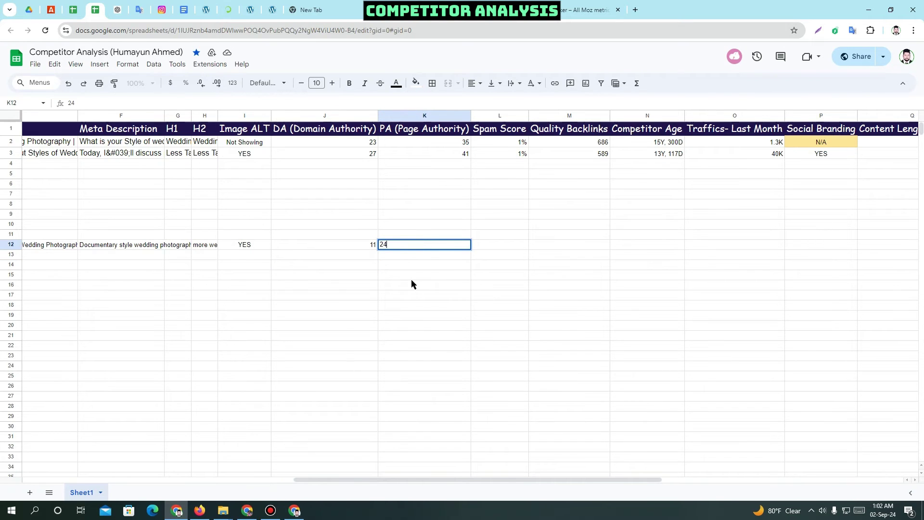
left_click(411, 284)
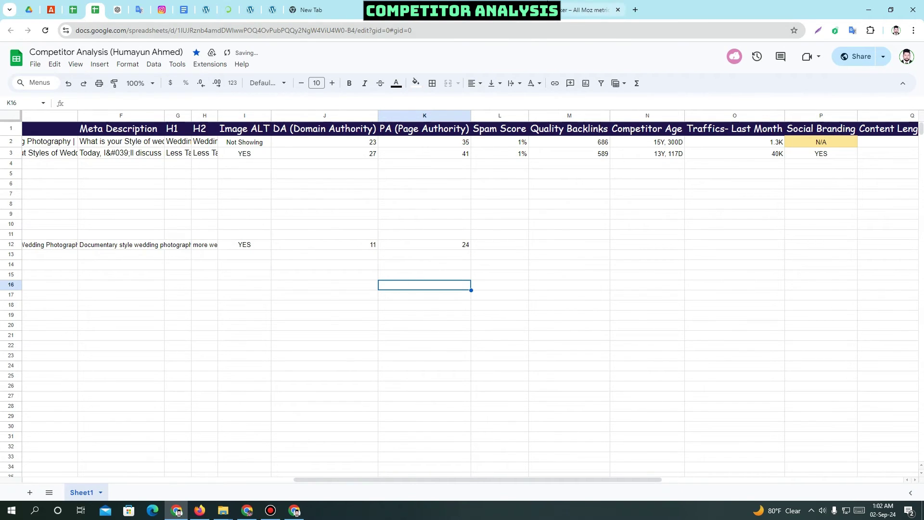
Step: Look up the competitor's QB figure in the checker results and enter 55 under Quality Backlinks in M12
left_click(588, 10)
double_click(522, 317)
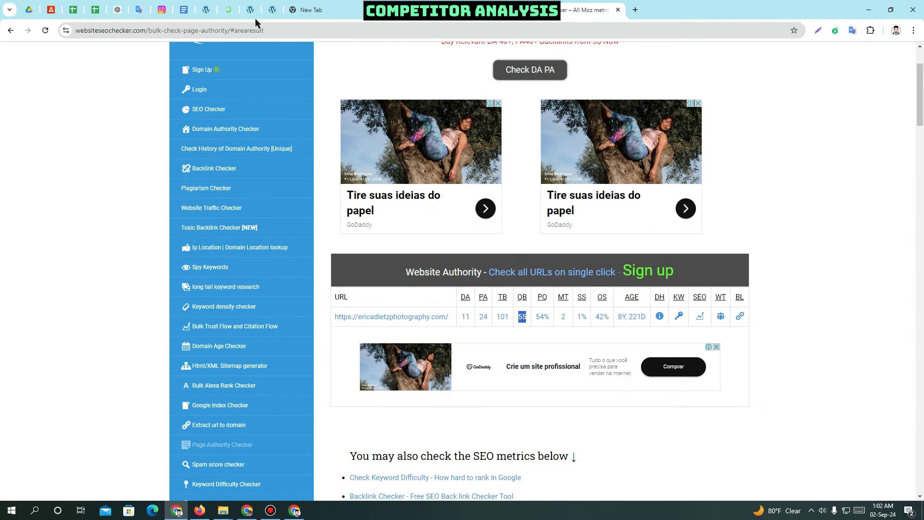
left_click(96, 11)
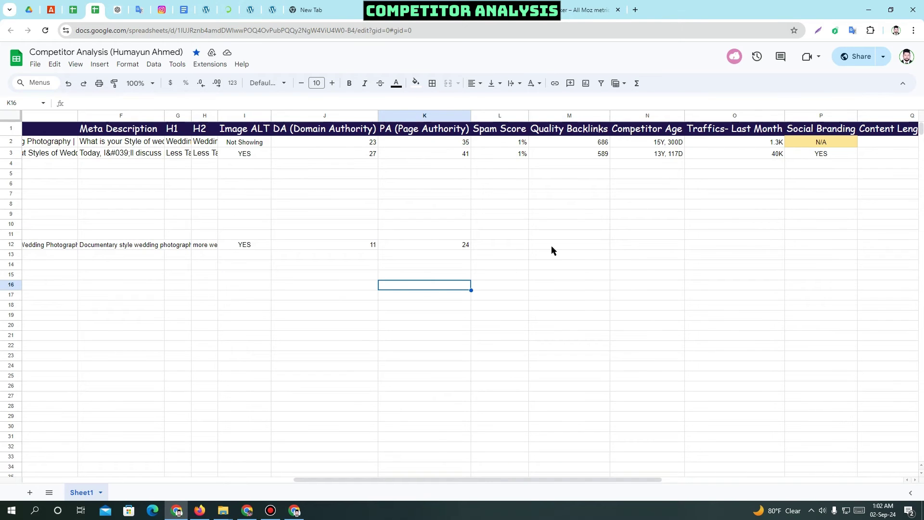
double_click(552, 246)
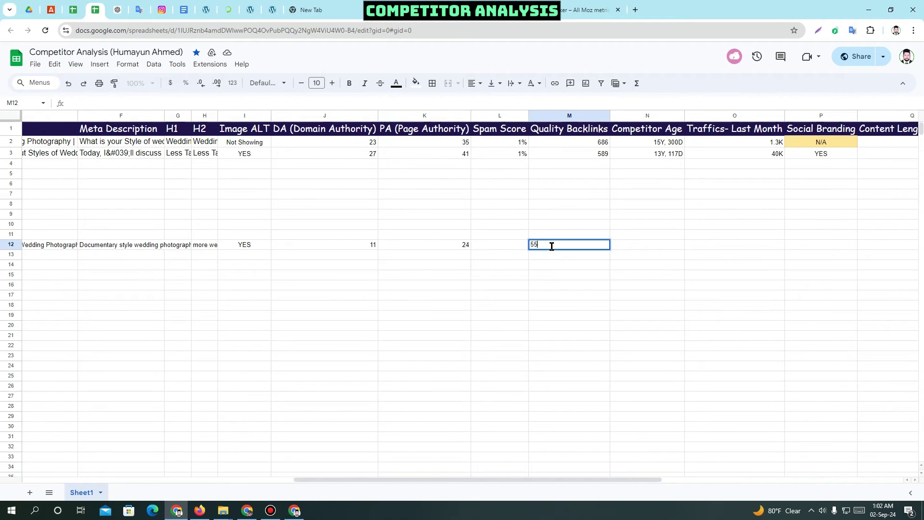
left_click(513, 260)
Step: Copy the 1% spam score from L3 into L12 for the row 12 competitor
left_click(507, 246)
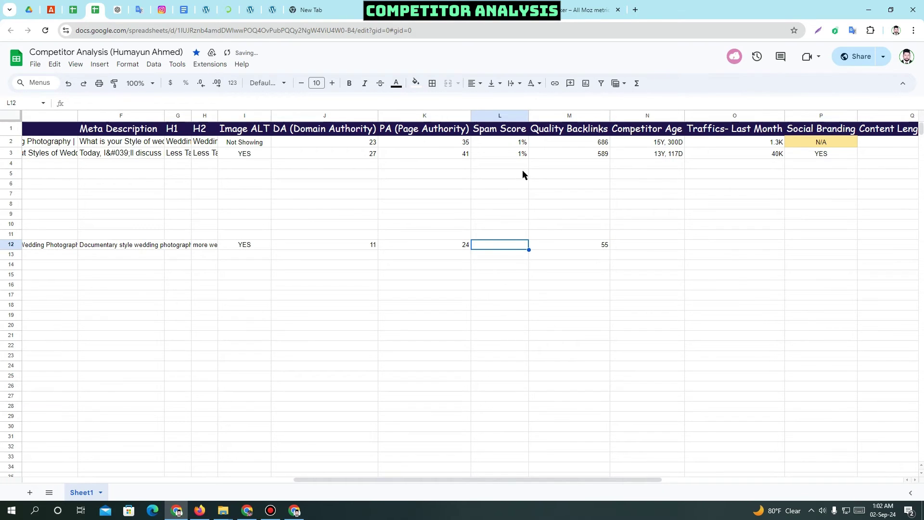
left_click(522, 154)
key("ctrl+c")
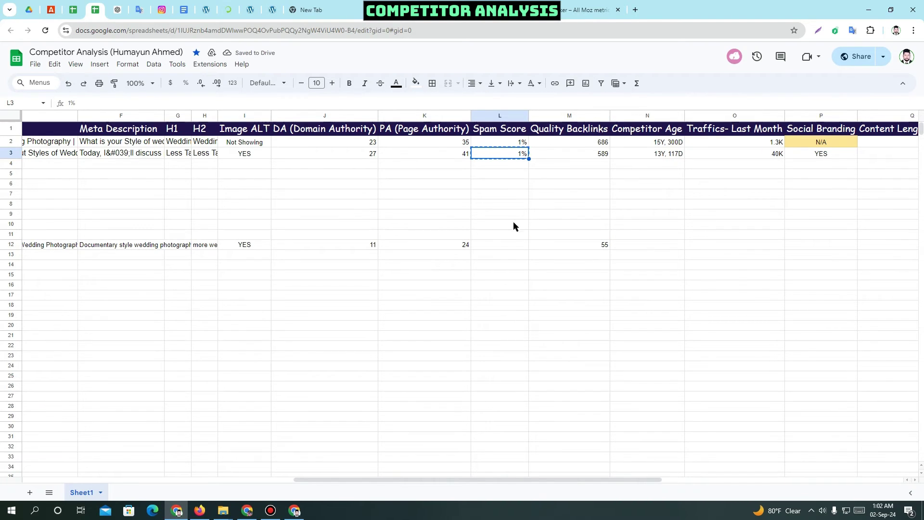
left_click(508, 246)
key("ctrl+v")
left_click(570, 246)
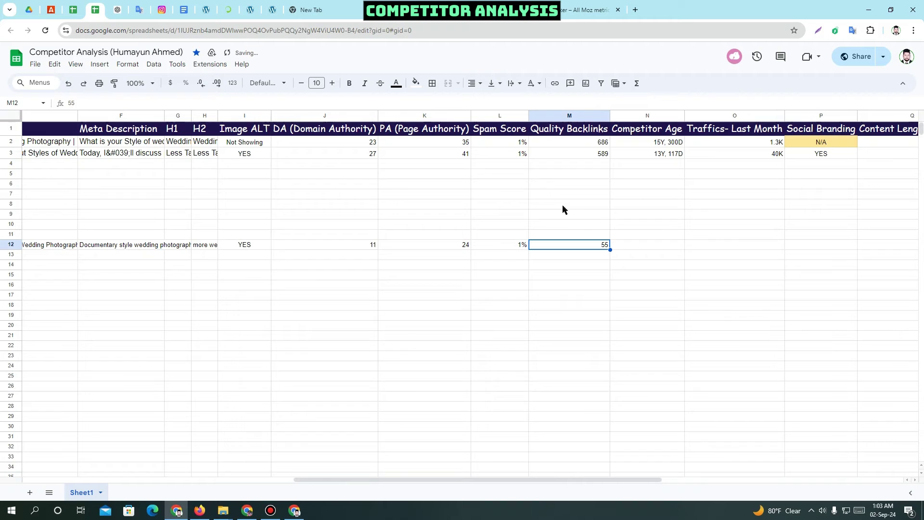
Step: Move the Quality Backlinks column in front of the Spam Score column
left_click(558, 117)
left_click_drag(558, 113, 523, 116)
left_click(535, 286)
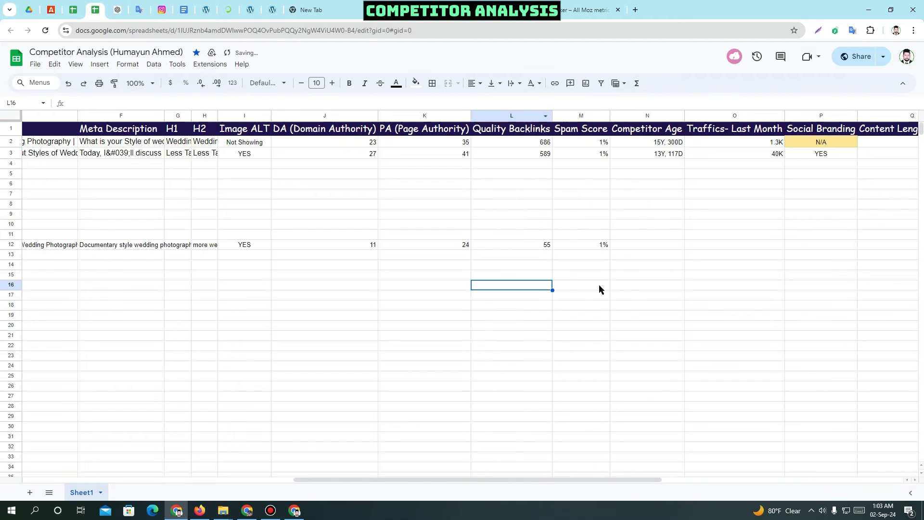
Step: Copy the competitor's age, 8Y, 221D, from the DA PA results and return to the Competitor Analysis sheet
left_click_drag(371, 483, 495, 485)
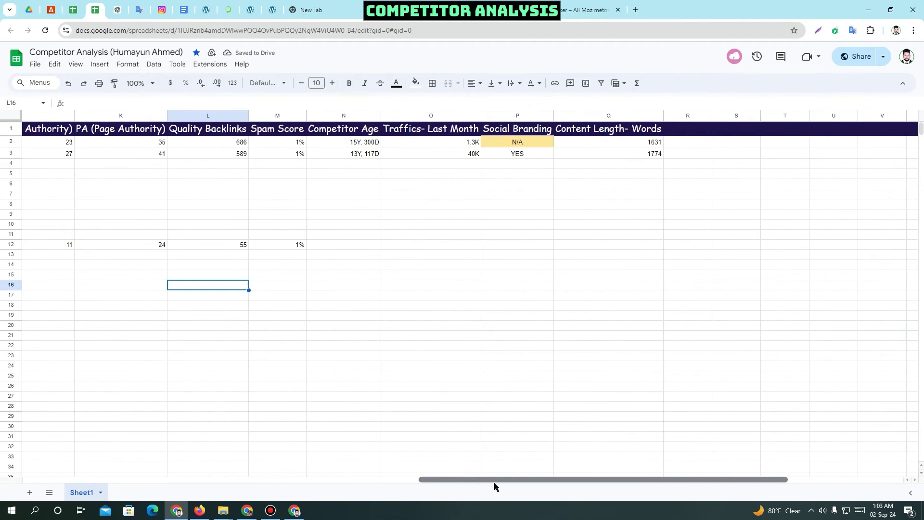
left_click(367, 326)
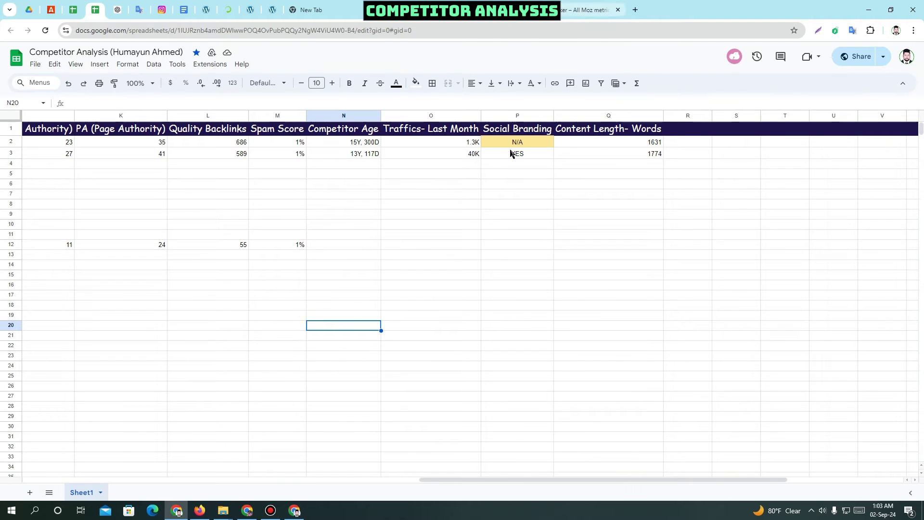
left_click(590, 11)
left_click(618, 313)
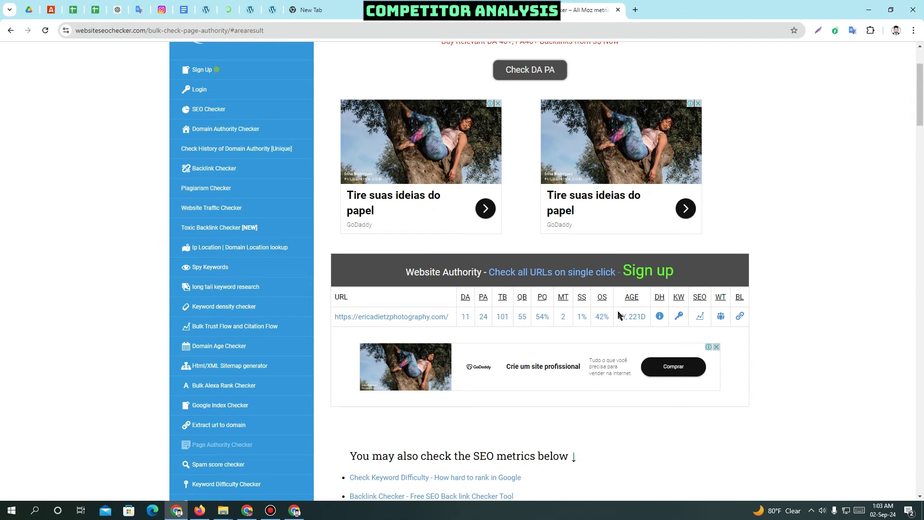
left_click_drag(618, 315, 646, 319)
key("ctrl+c")
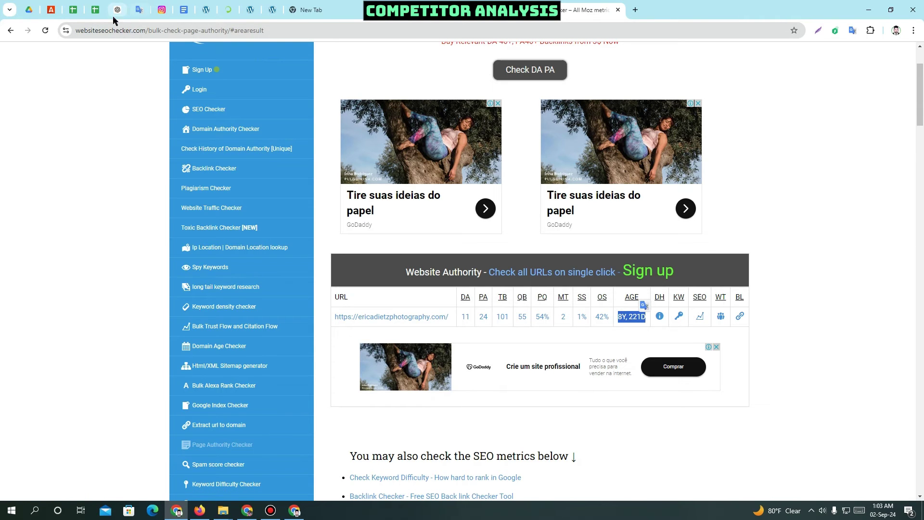
left_click(95, 10)
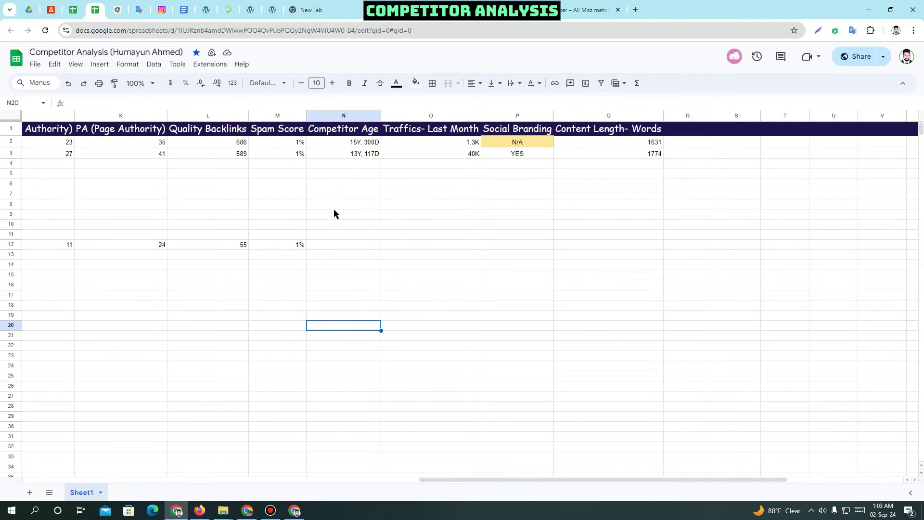
Step: Paste the age 8Y, 221D into O12 and align it right
left_click(413, 245)
key("ctrl+v")
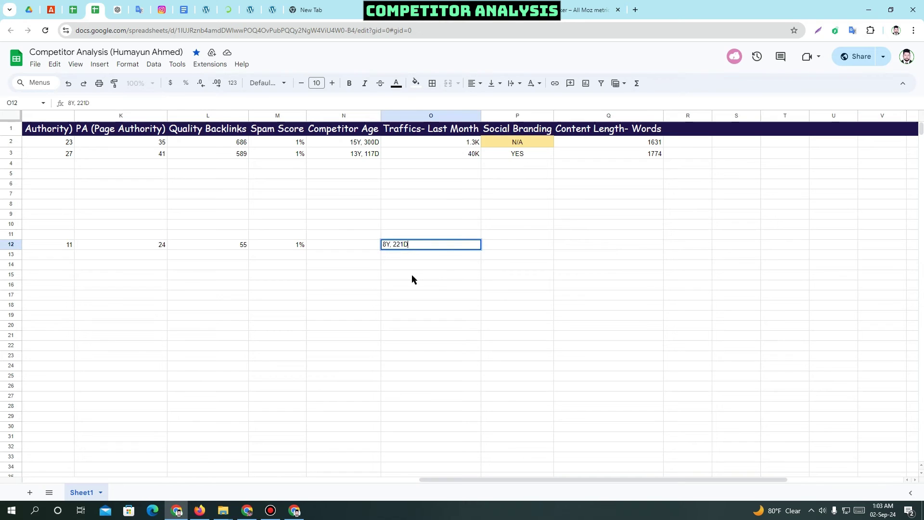
left_click(412, 276)
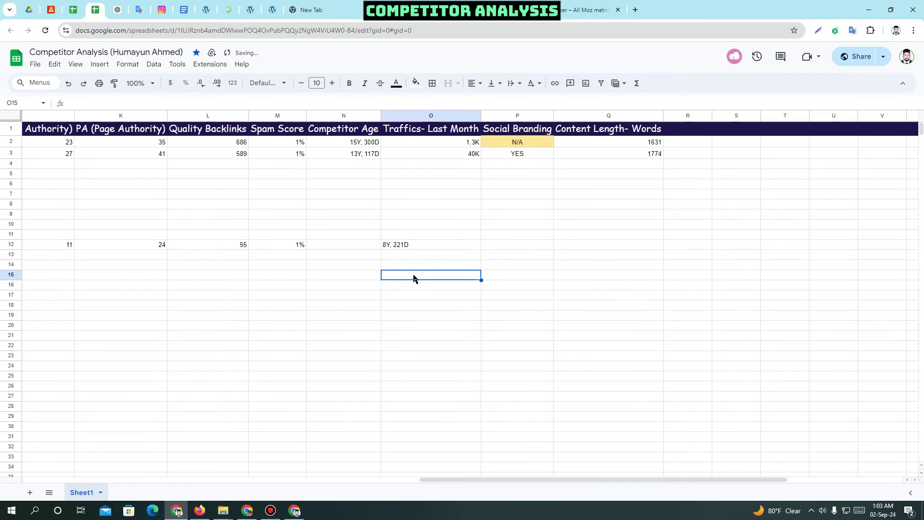
left_click(425, 249)
left_click(475, 83)
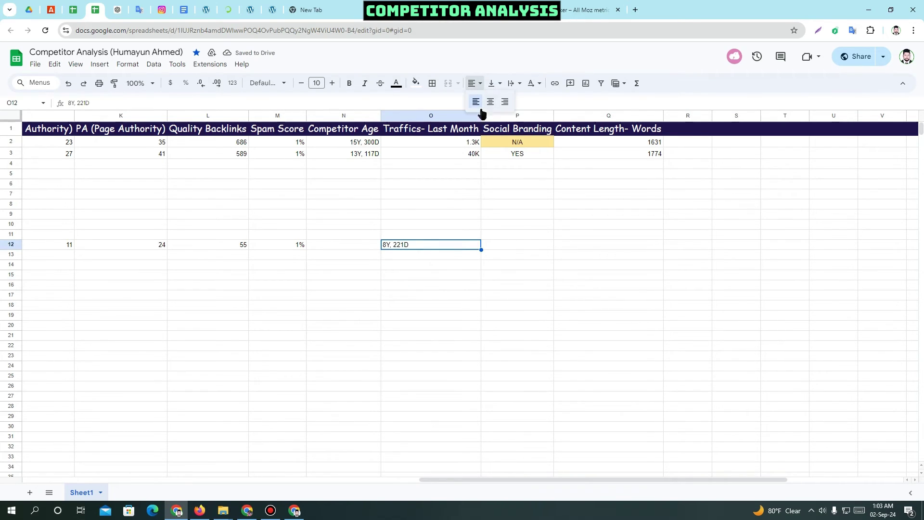
left_click(504, 103)
left_click(532, 244)
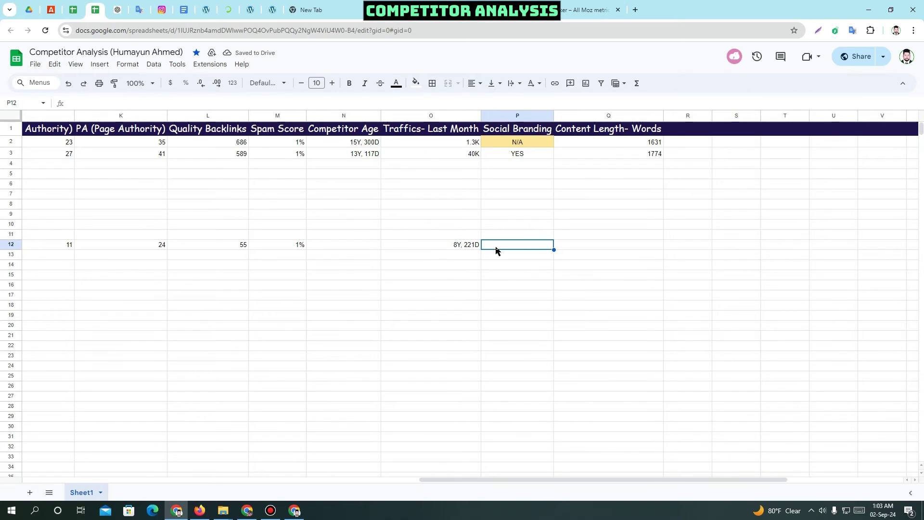
Step: Paste the copied age 8Y, 221D into N12 under Competitor Age and align it right
left_click(356, 246)
key("ctrl+v")
left_click(383, 287)
left_click(355, 246)
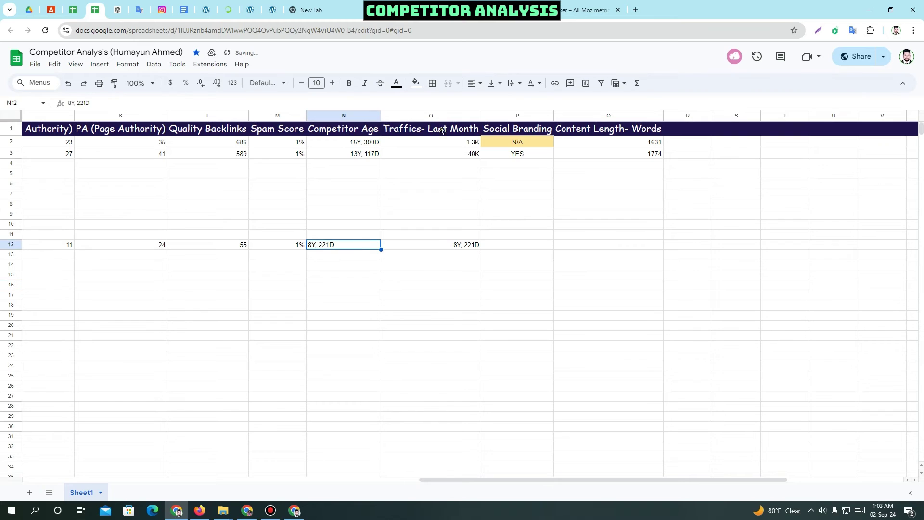
left_click(474, 83)
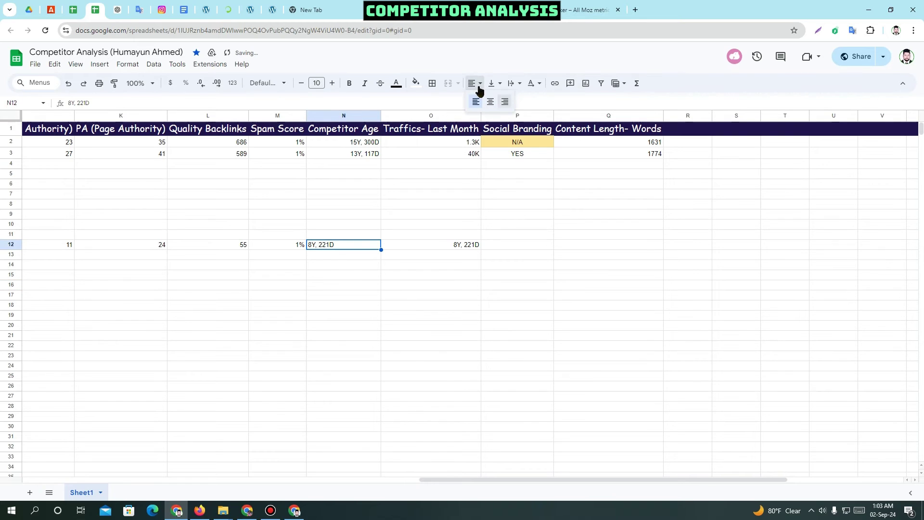
left_click(504, 101)
Step: Delete the misplaced age entry from O12 under Traffics- Last Month
left_click(478, 248)
key("Delete")
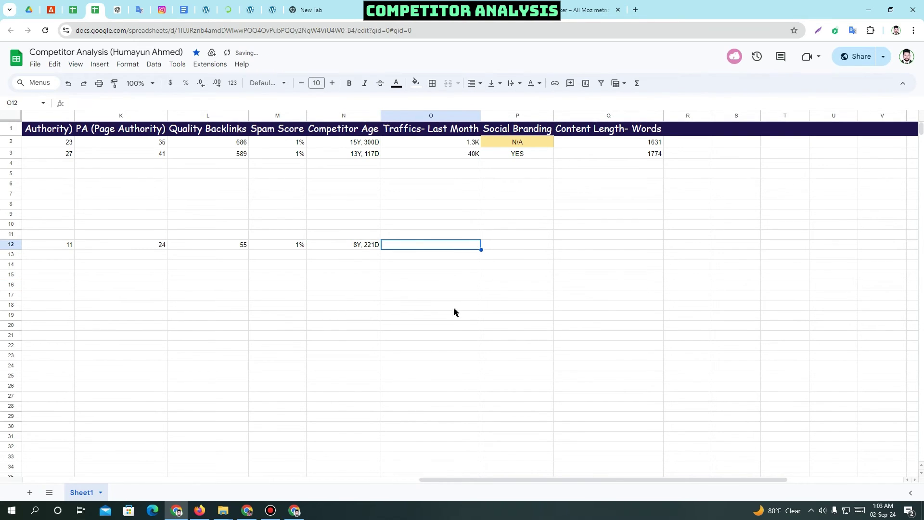
left_click(465, 310)
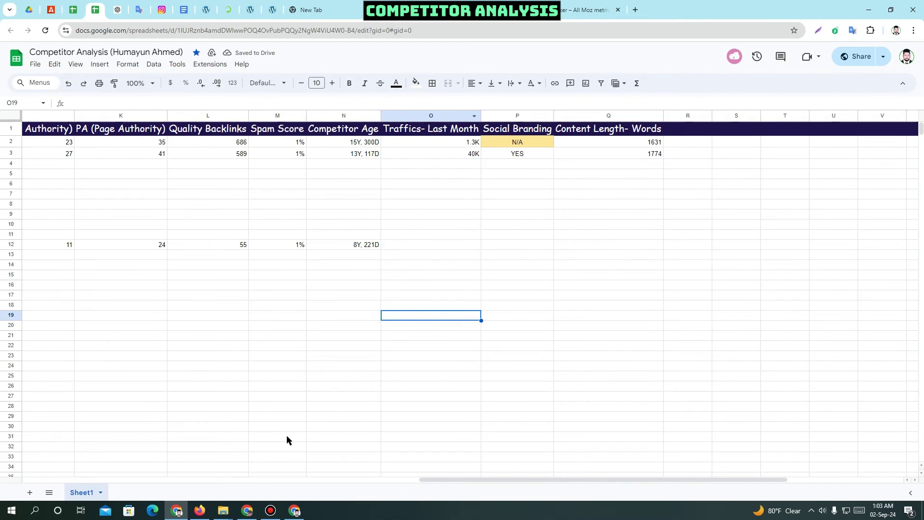
Step: Search Google for "traffic cheker" in a new tab and open Similarweb's Free Website Traffic Checker in another tab
left_click(635, 10)
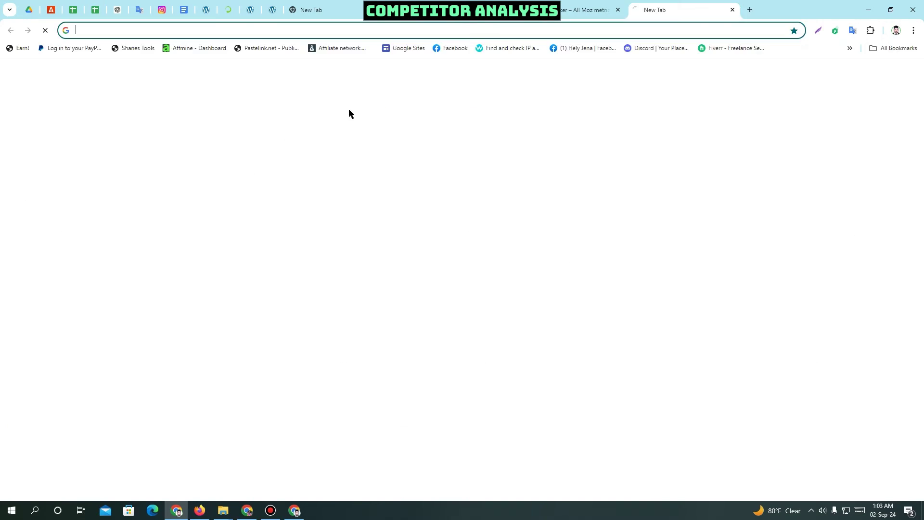
type("traffic")
key("Down")
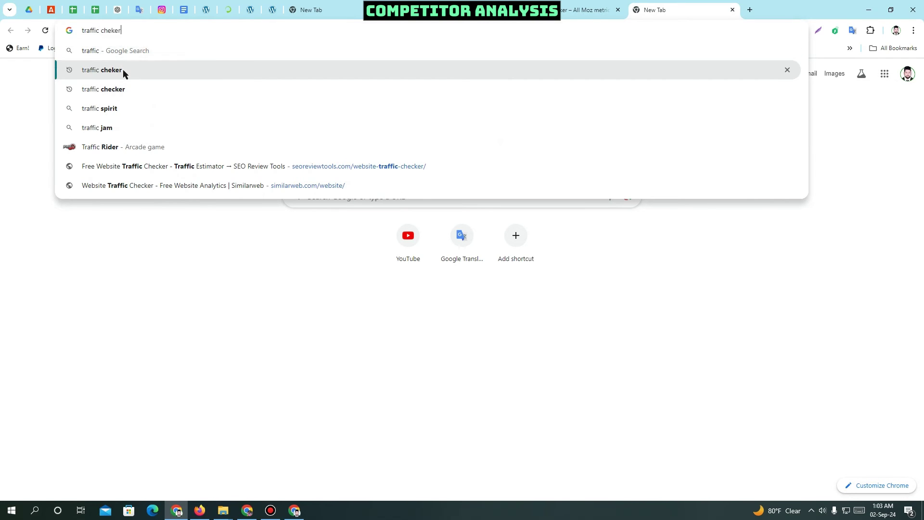
left_click(124, 72)
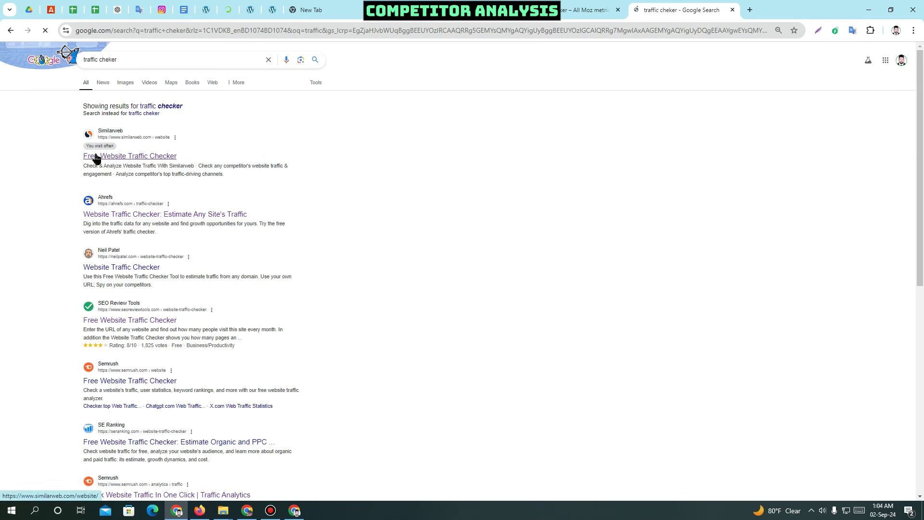
right_click(113, 159)
left_click(140, 165)
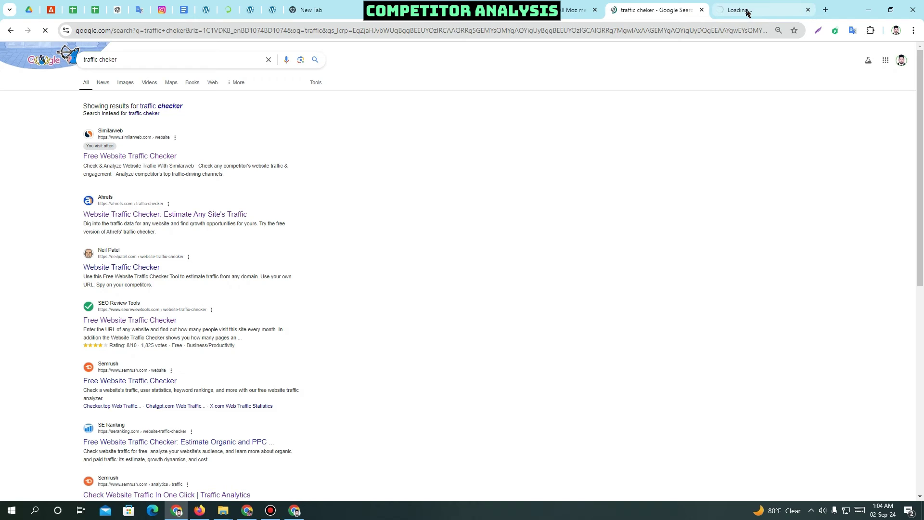
left_click(747, 12)
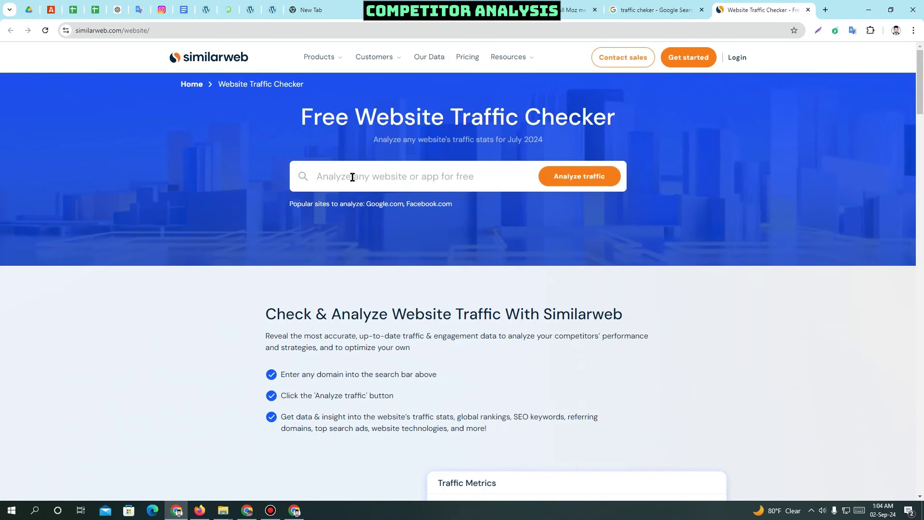
Step: Copy the address of ericadietzphotography.com from the other browser window and analyze its traffic in Similarweb's Free Website Traffic Checker
left_click(353, 178)
left_click(294, 511)
left_click(169, 28)
key("ctrl+c")
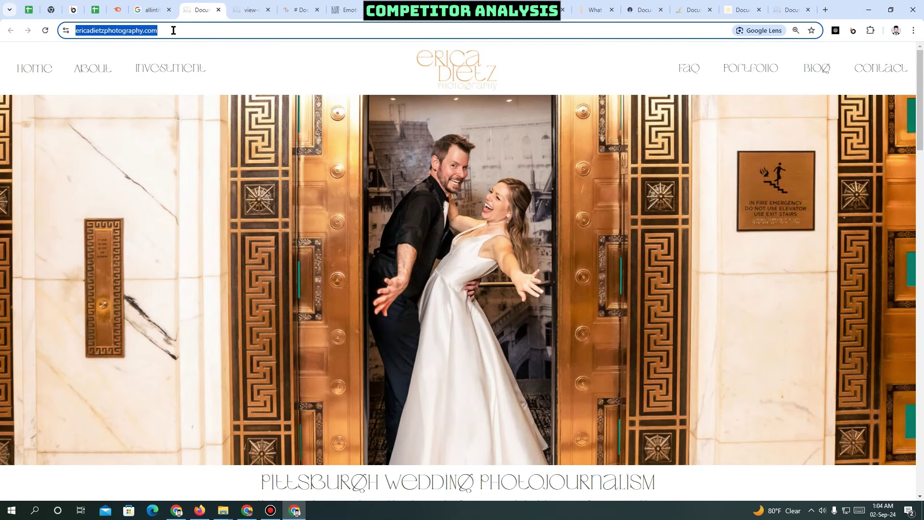
left_click(208, 125)
left_click(176, 511)
key("ctrl+v")
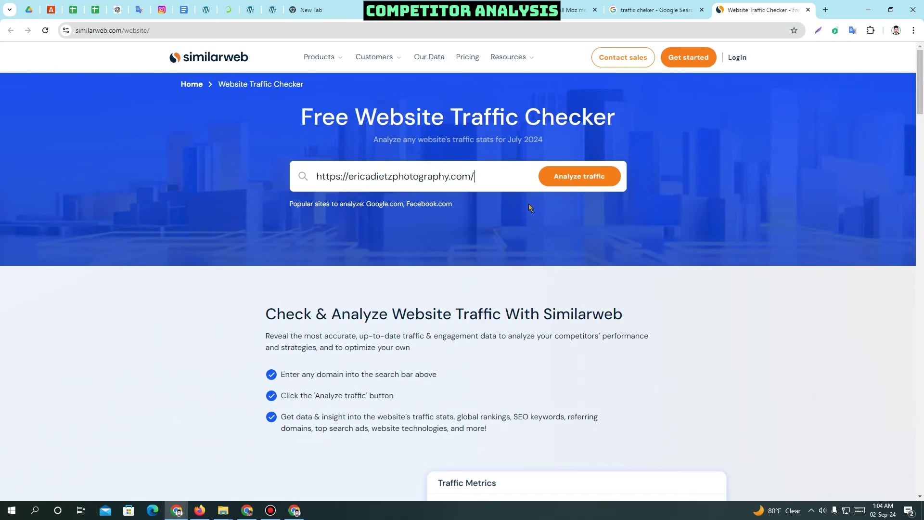
left_click(580, 183)
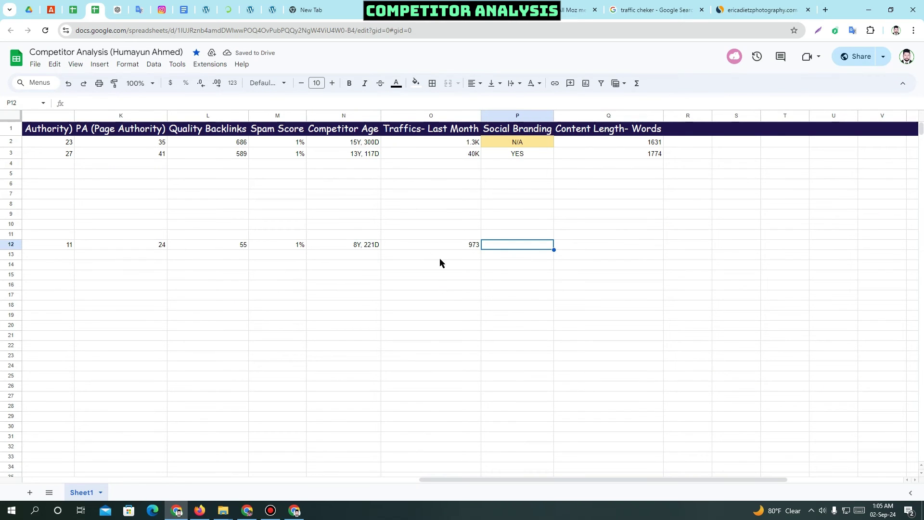
Step: Open the Facebook and Instagram profiles linked in the footer of the competitor's home page
left_click(294, 510)
scroll(349, 264, "down", 10)
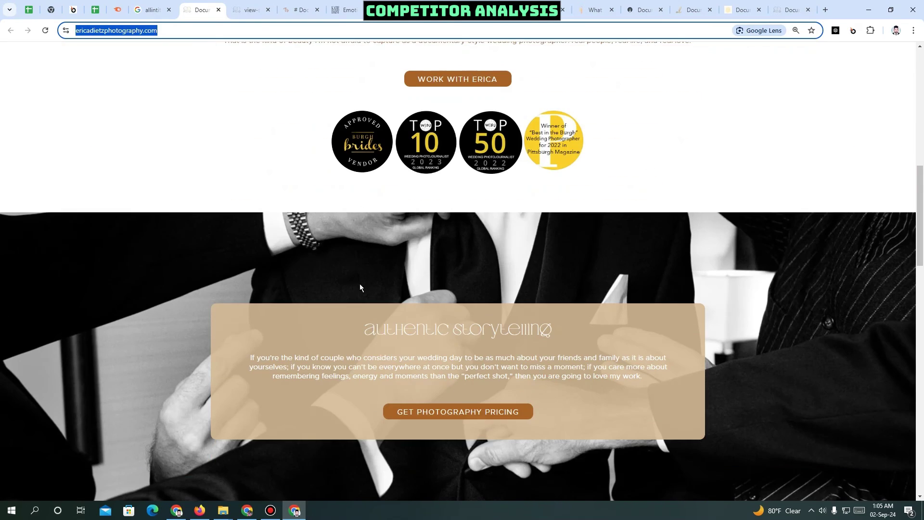
scroll(361, 288, "down", 10)
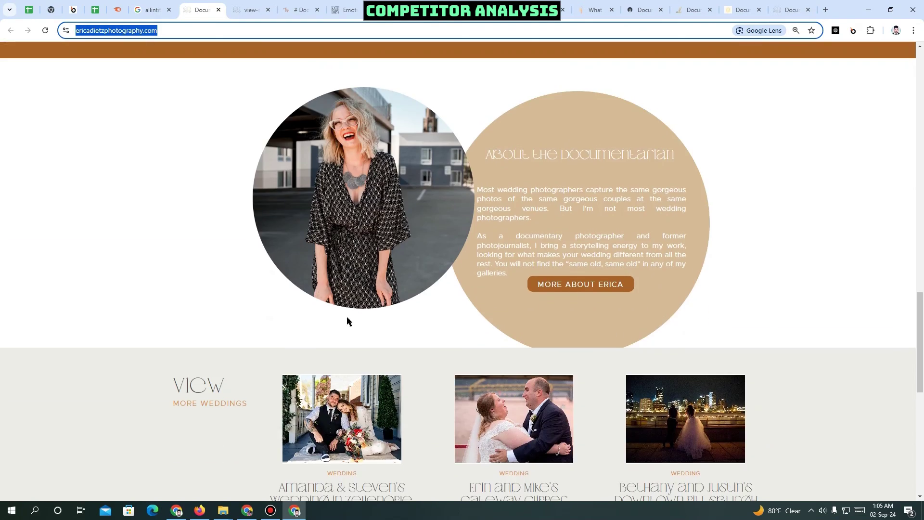
scroll(346, 320, "down", 10)
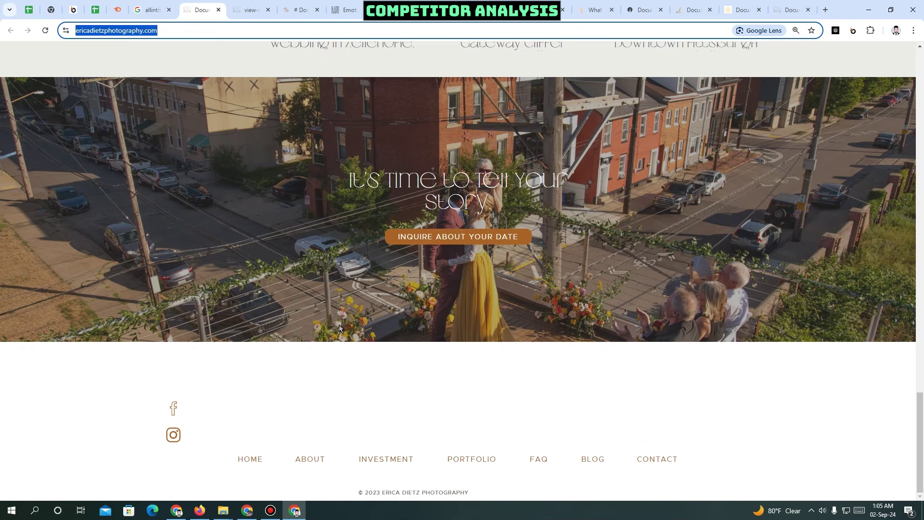
left_click(143, 384)
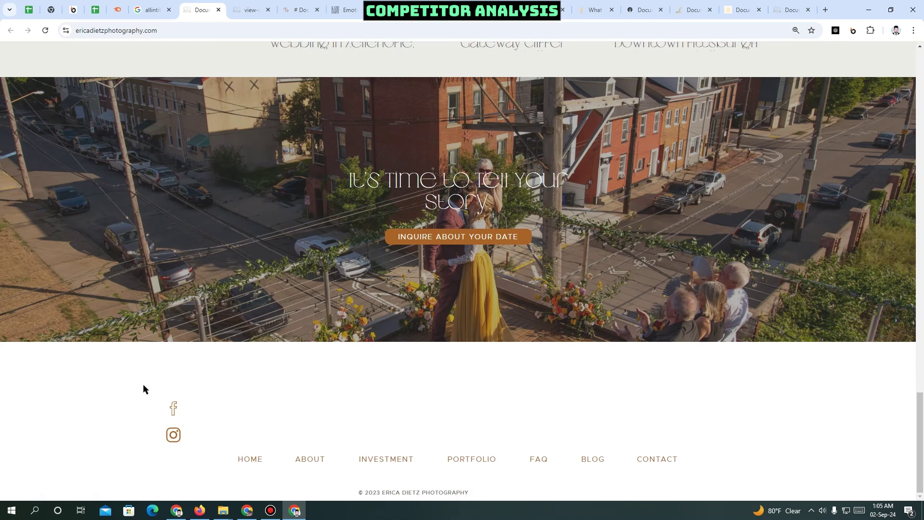
left_click(174, 413)
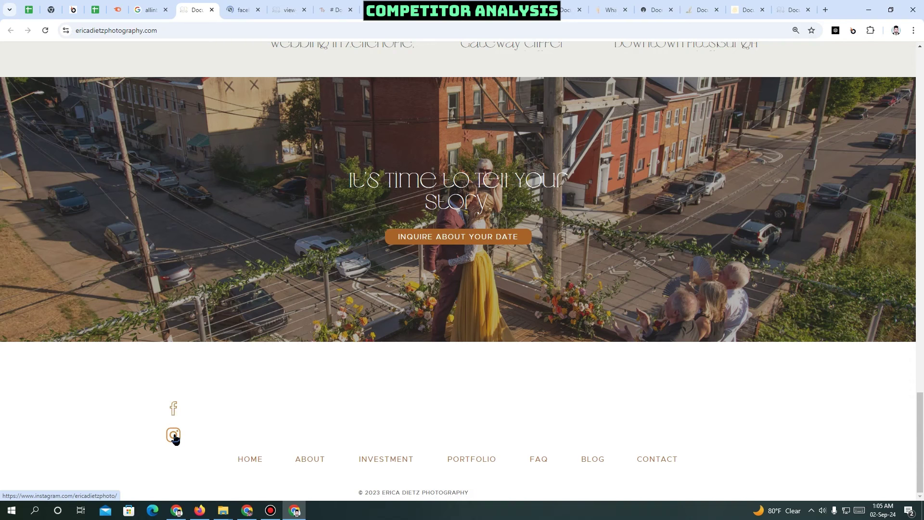
left_click(173, 436)
Step: Dismiss the Facebook login prompt and examine the competitor's Facebook page for its followers, recent posts, posting dates and engagement
key("ctrl+Tab")
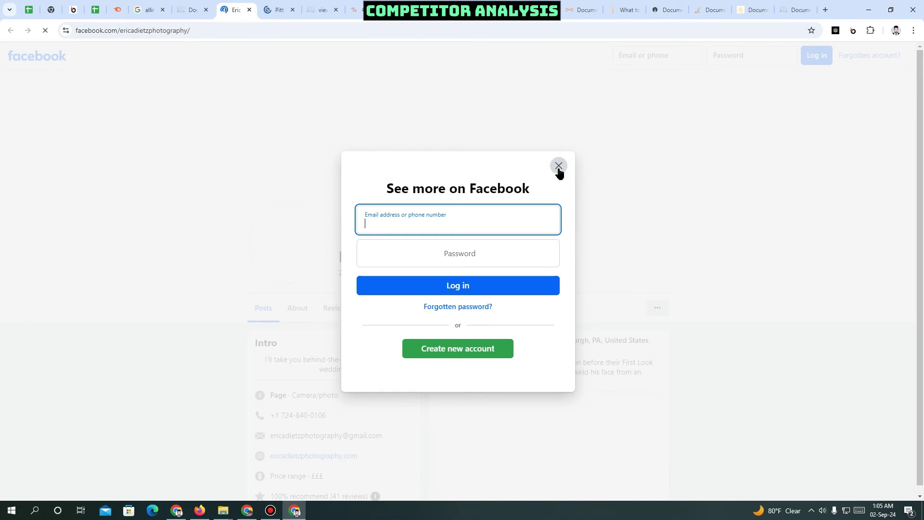
left_click(558, 169)
scroll(403, 258, "down", 1)
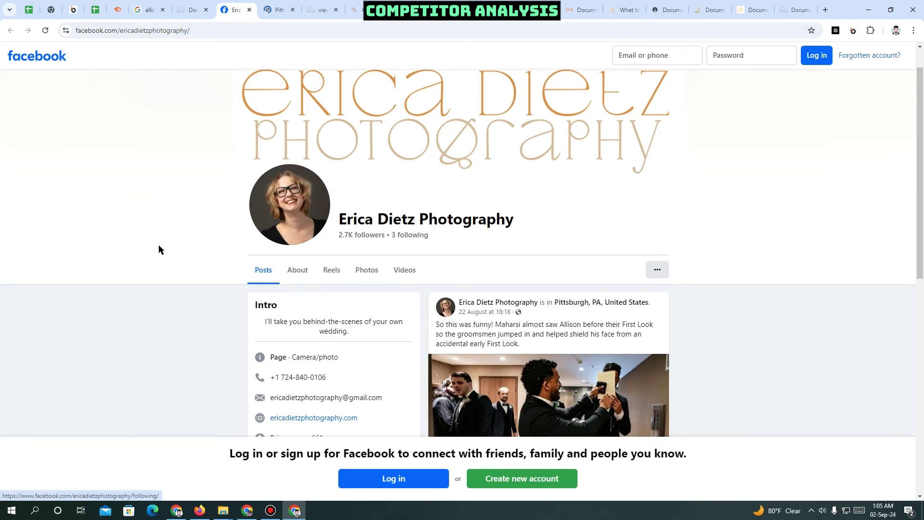
scroll(158, 246, "down", 5)
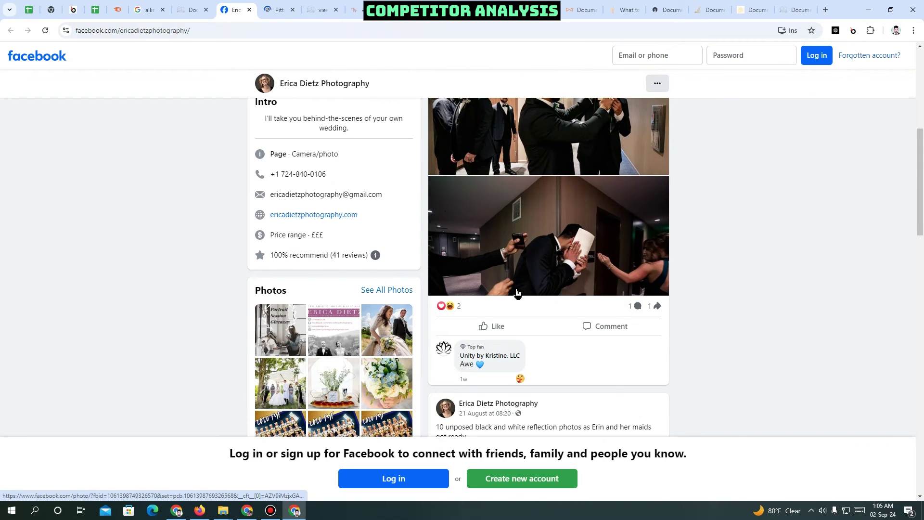
scroll(516, 293, "down", 8)
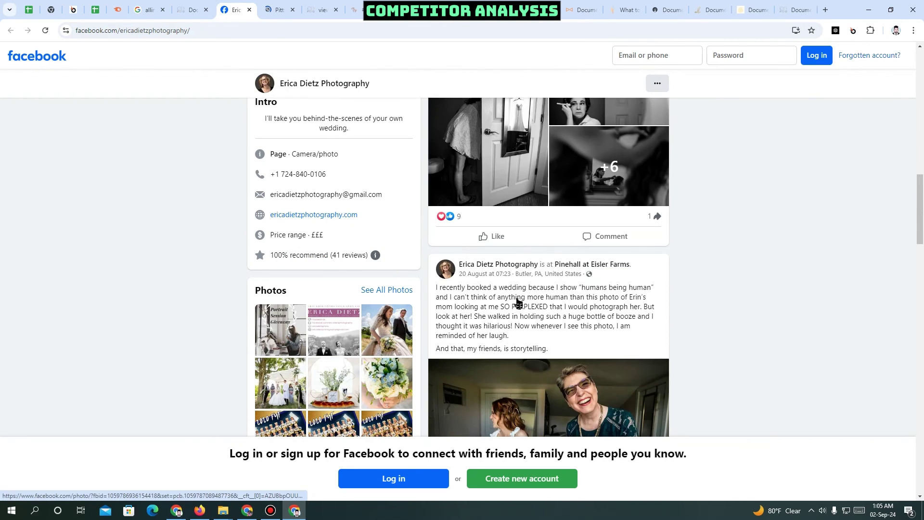
scroll(511, 305, "down", 4)
scroll(510, 307, "up", 3)
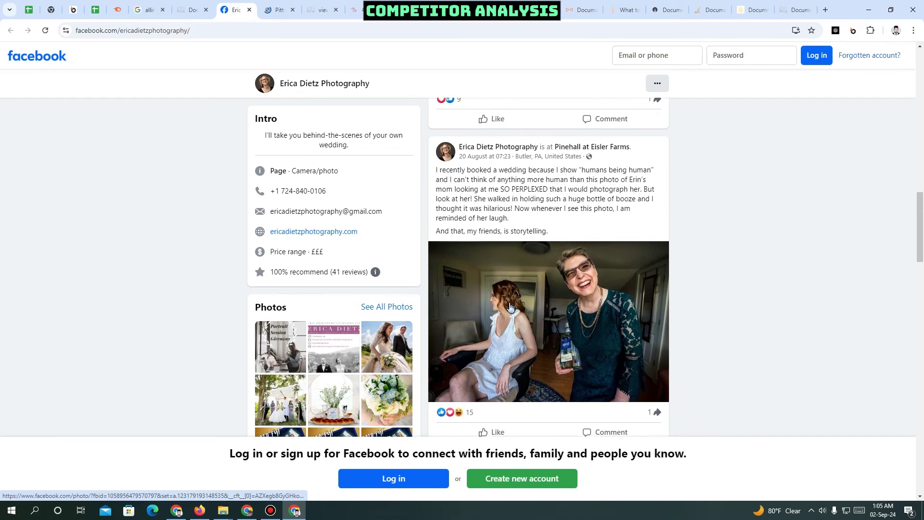
scroll(510, 308, "down", 4)
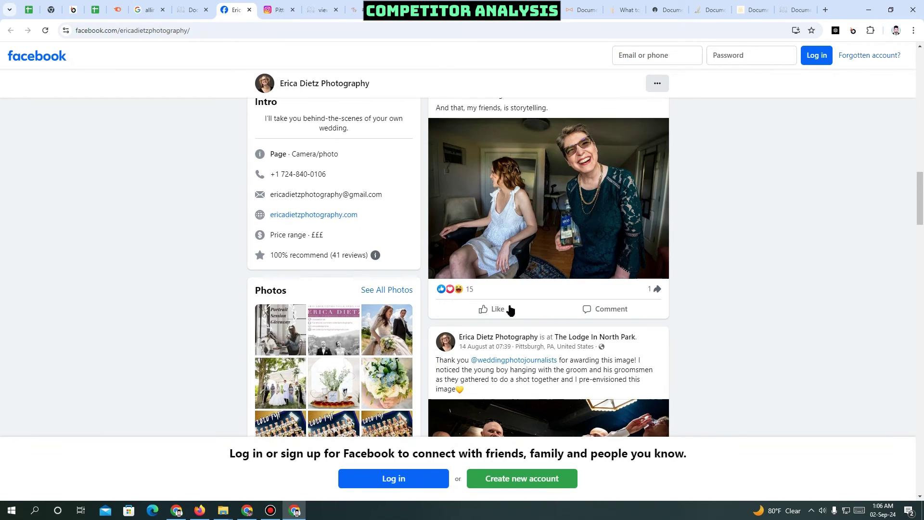
scroll(476, 285, "down", 5)
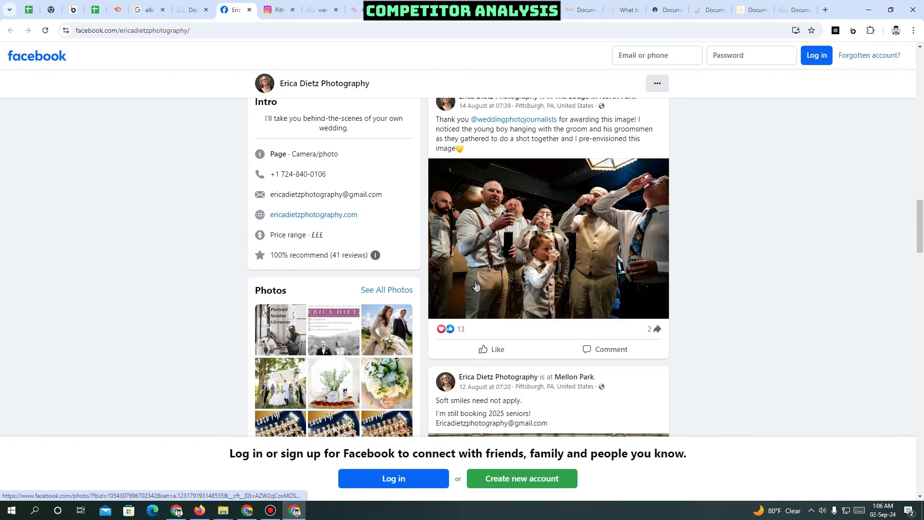
scroll(476, 285, "down", 5)
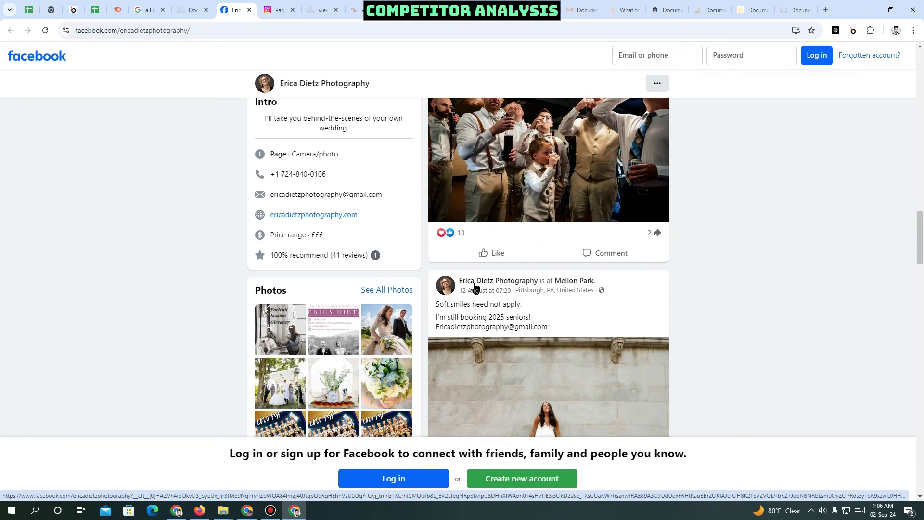
scroll(474, 288, "down", 12)
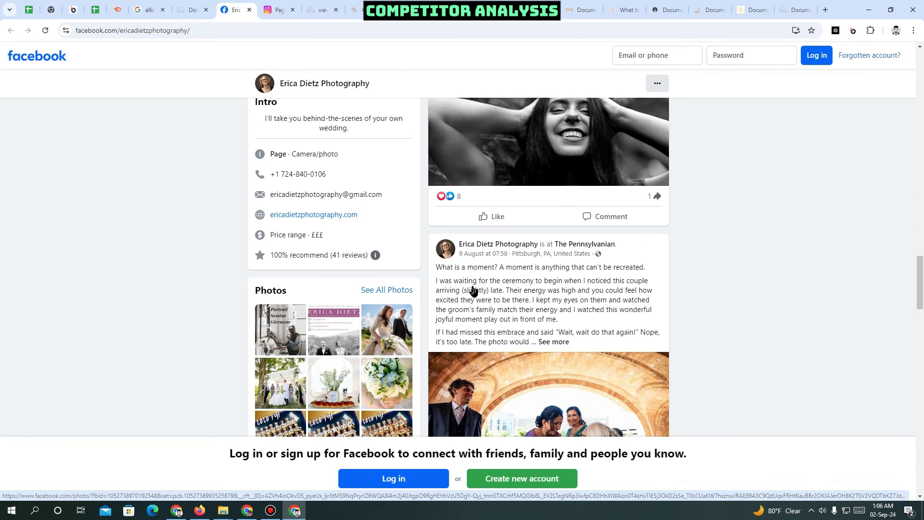
scroll(473, 291, "down", 6)
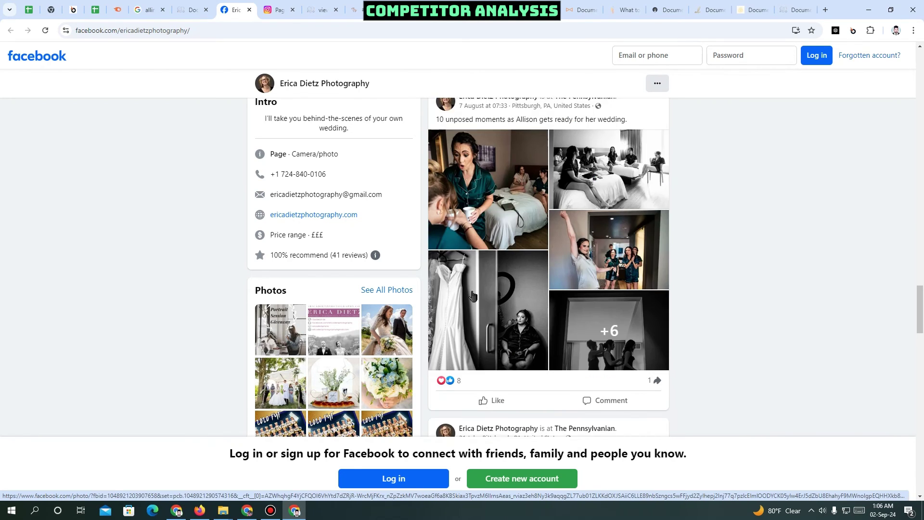
scroll(473, 296, "down", 2)
scroll(472, 296, "up", 5)
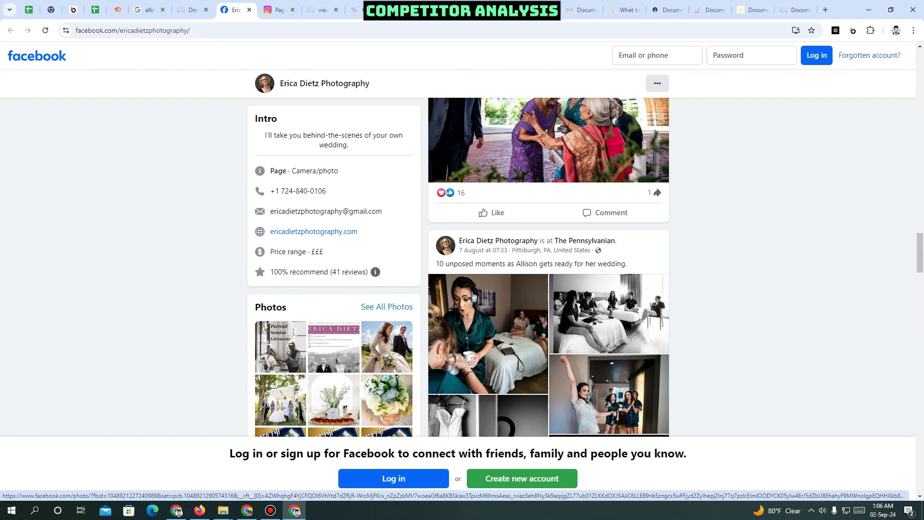
scroll(462, 301, "down", 10)
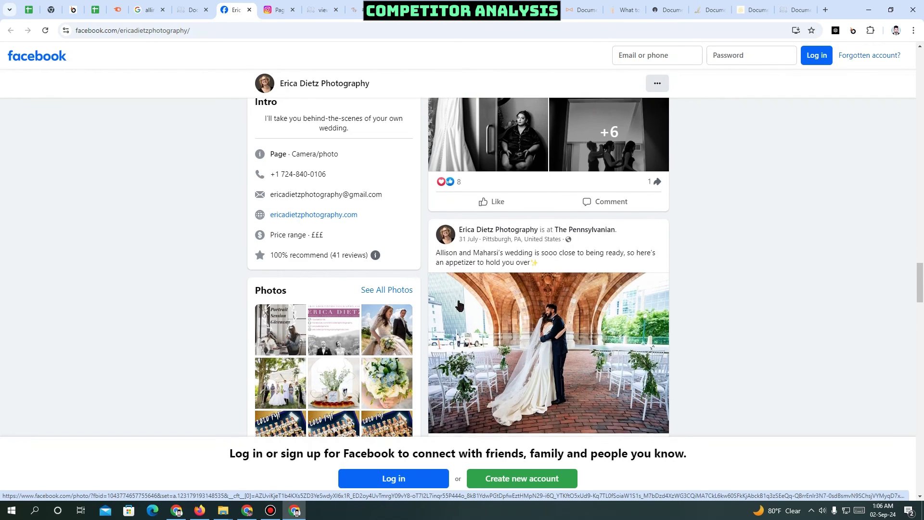
scroll(461, 302, "down", 10)
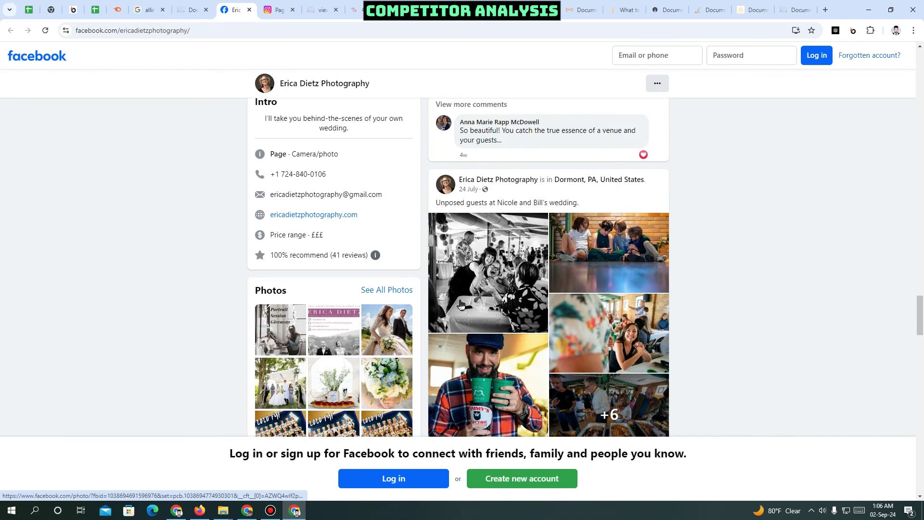
scroll(460, 304, "down", 10)
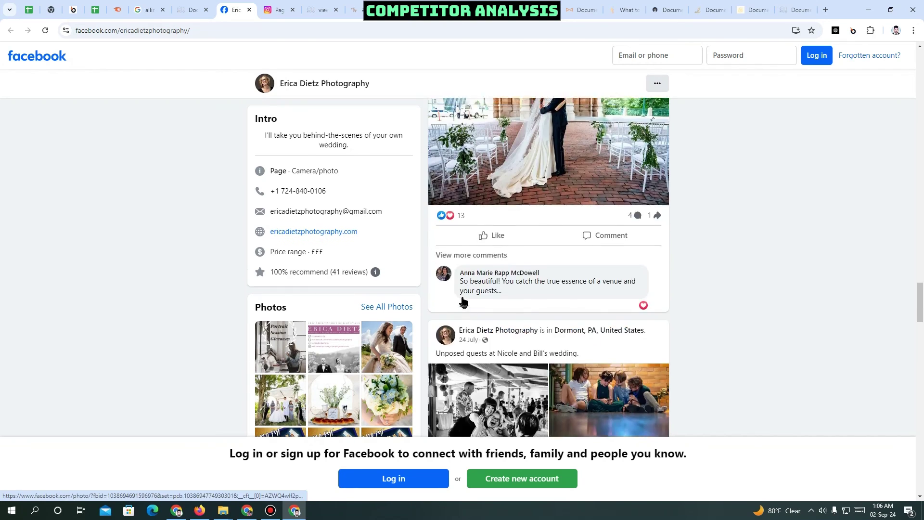
scroll(464, 286, "up", 15)
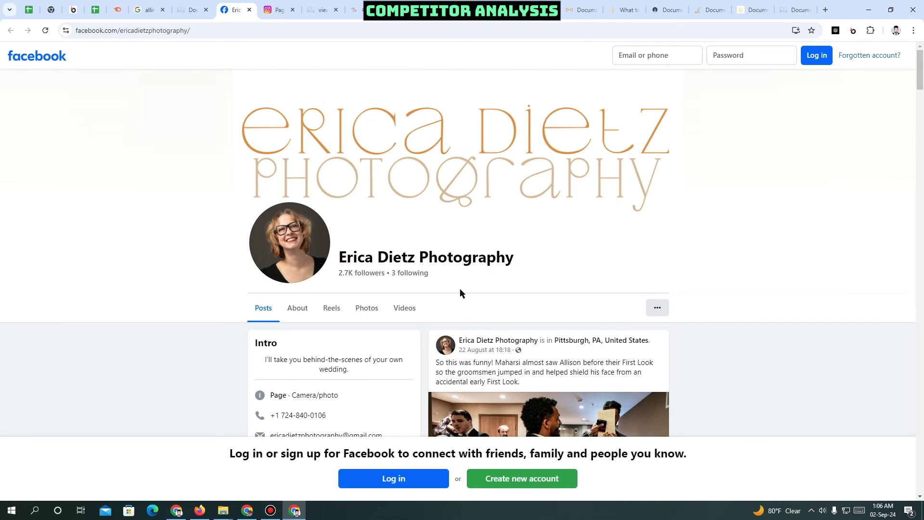
scroll(460, 293, "down", 3)
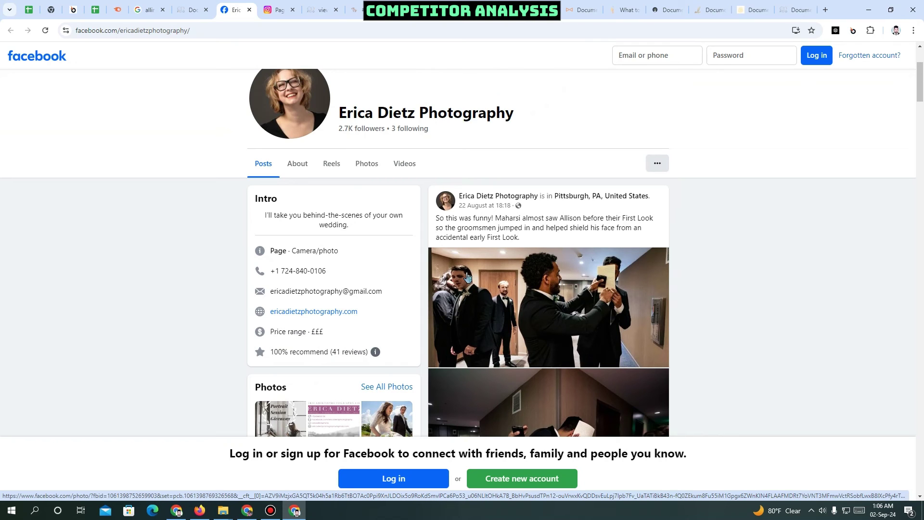
scroll(467, 277, "down", 5)
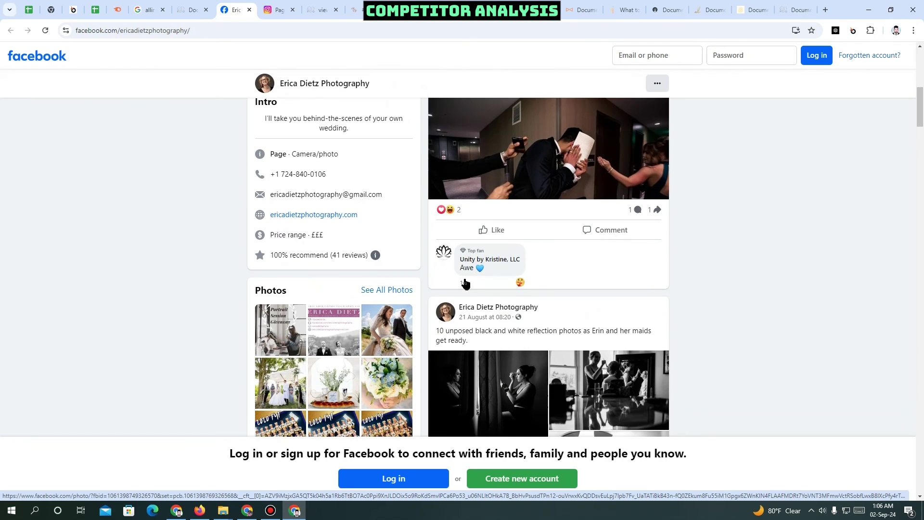
scroll(464, 281, "down", 10)
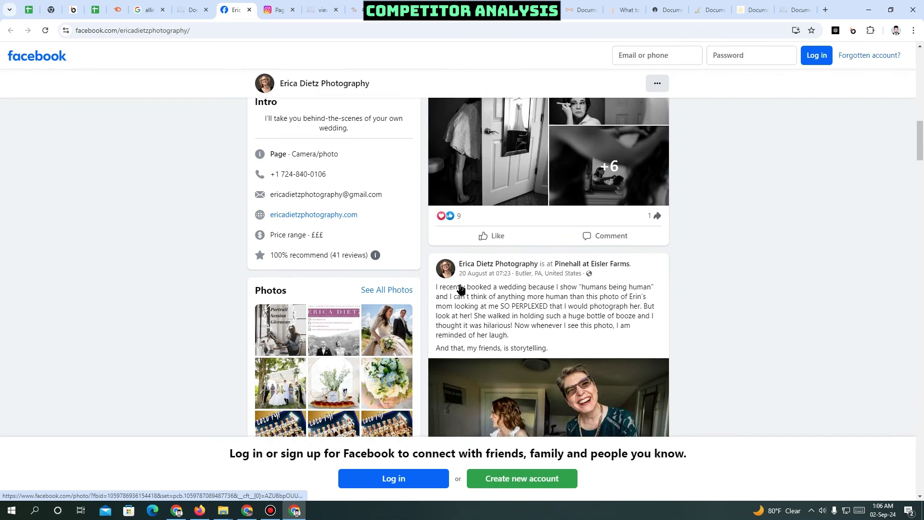
scroll(461, 288, "up", 5)
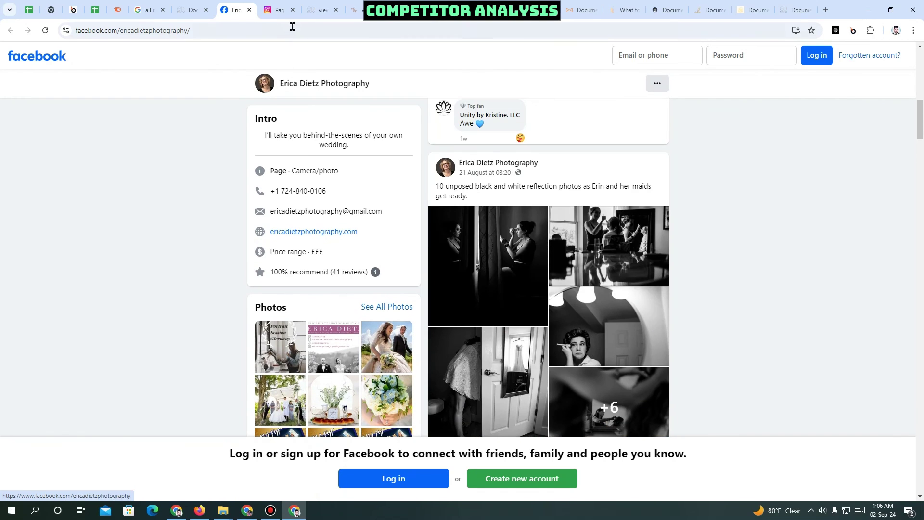
Step: Copy the competitor's Instagram profile address from its failed tab and open it in the other browser window
left_click(275, 9)
left_click(189, 30)
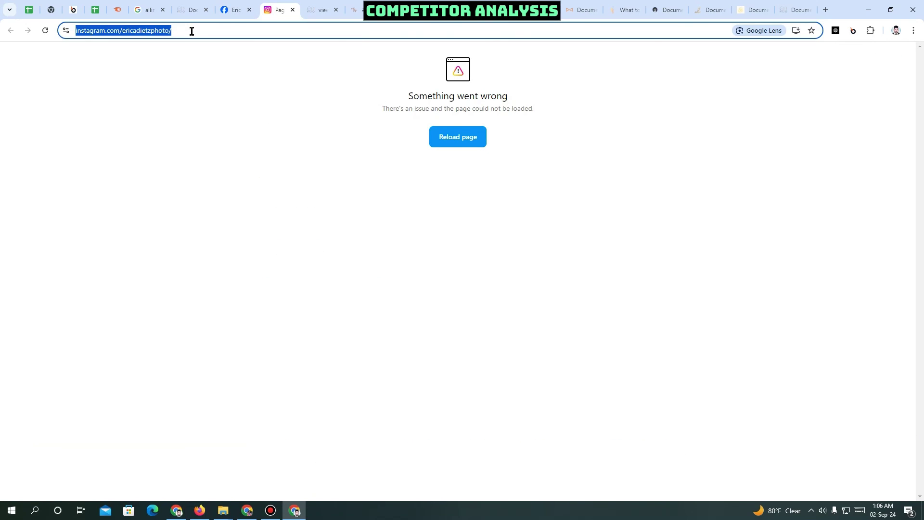
right_click(191, 31)
left_click(241, 127)
left_click(176, 510)
left_click(431, 13)
left_click(431, 24)
key("ctrl+v")
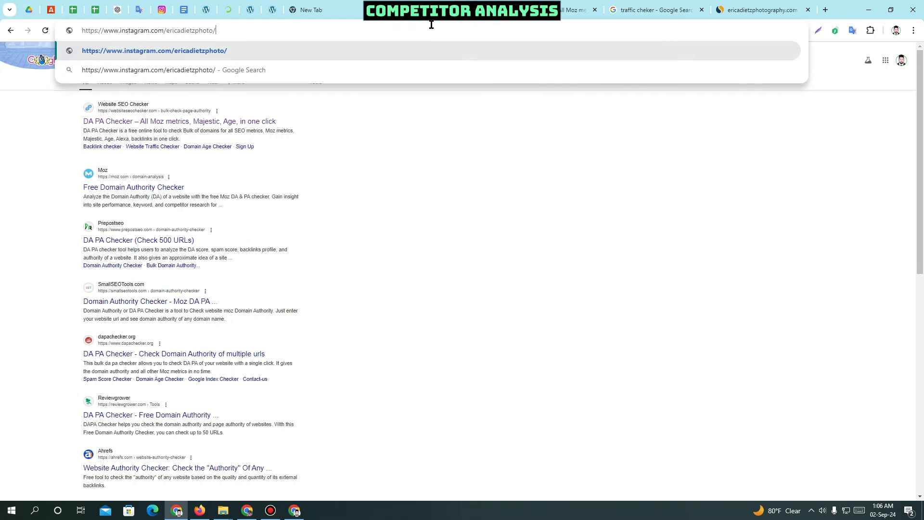
key("Return")
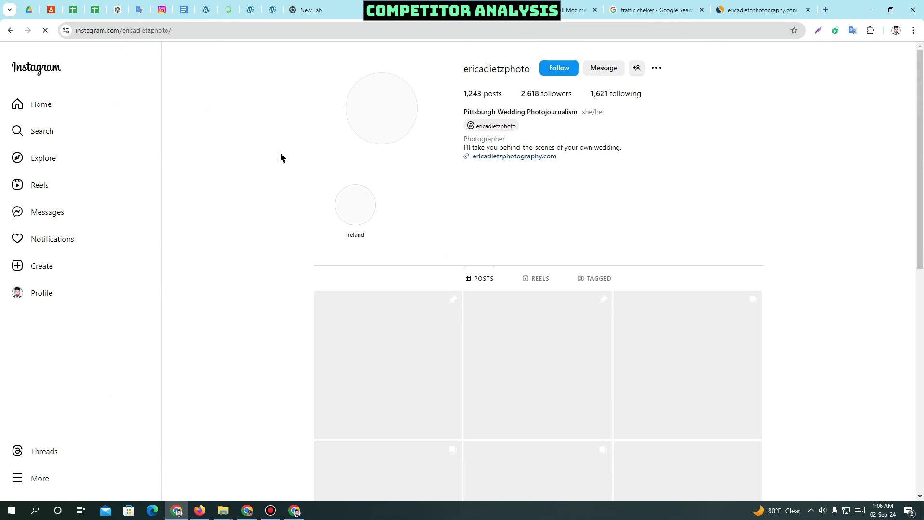
Step: Examine the competitor's Instagram profile for its post count, followers and the likes and comments on its recent posts
scroll(392, 282, "down", 2)
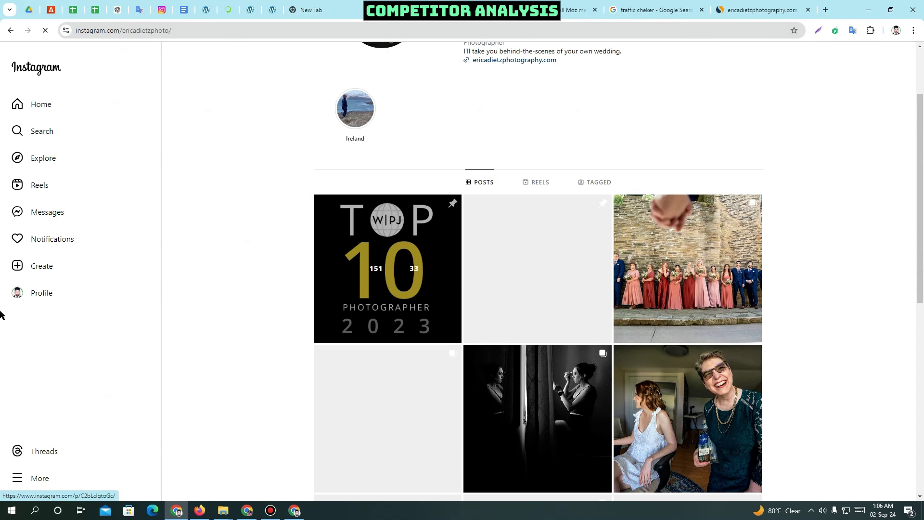
scroll(290, 201, "up", 2)
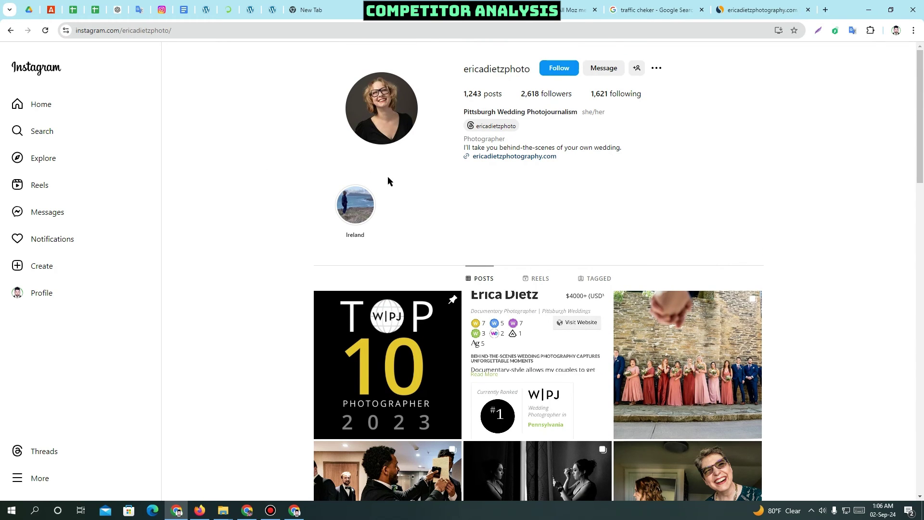
scroll(421, 338, "down", 2)
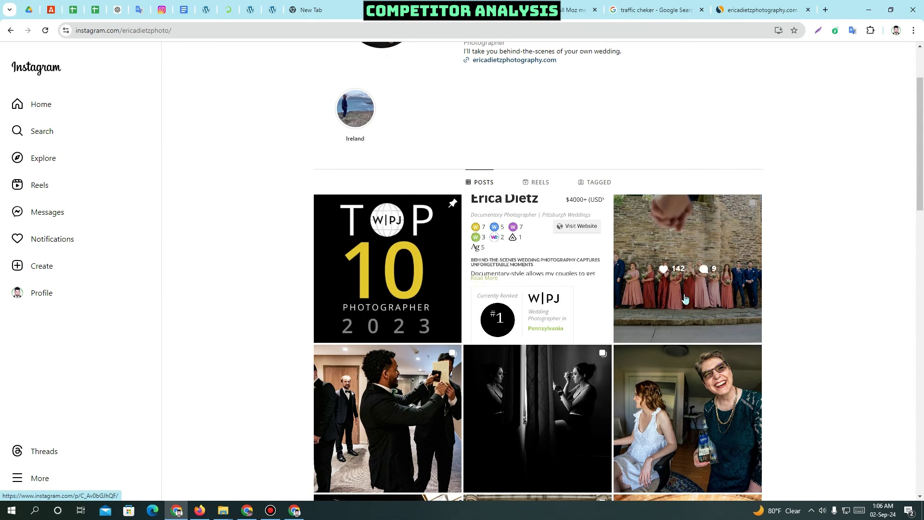
scroll(429, 288, "down", 3)
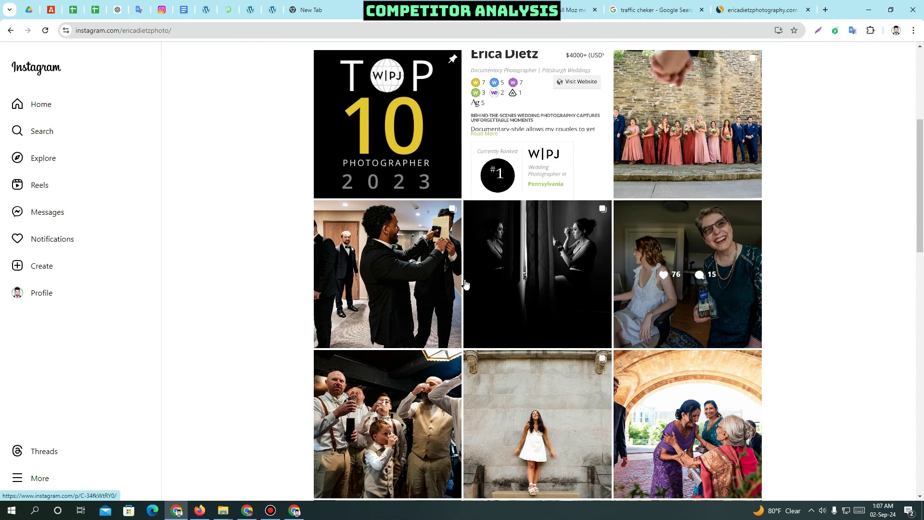
scroll(433, 284, "down", 3)
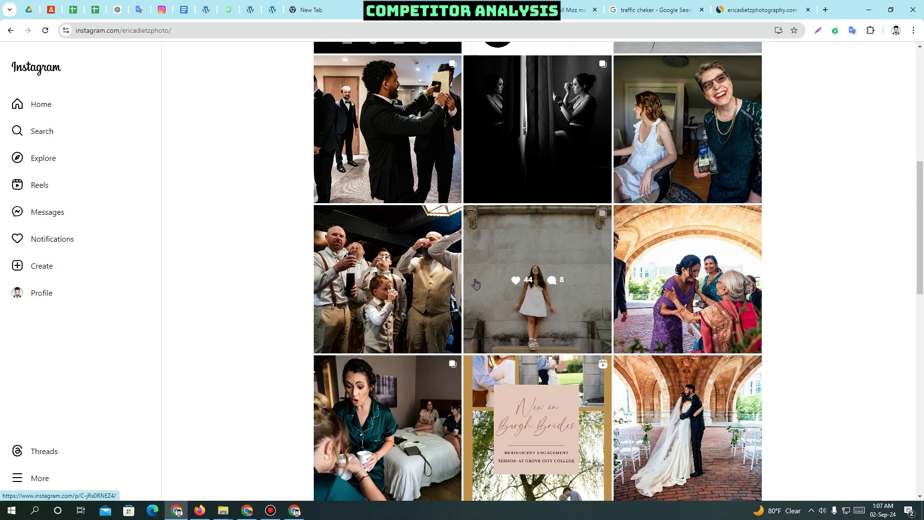
scroll(472, 289, "down", 3)
scroll(380, 255, "up", 11)
scroll(382, 257, "down", 12)
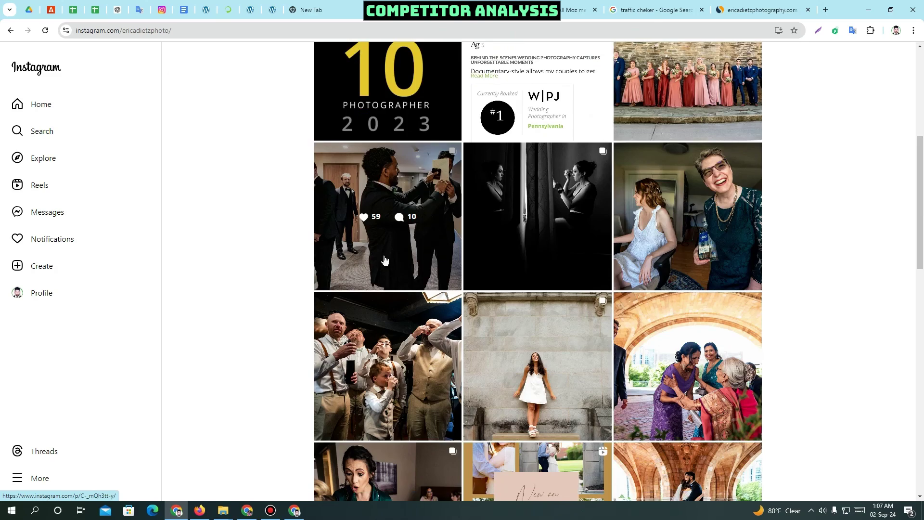
scroll(383, 259, "up", 10)
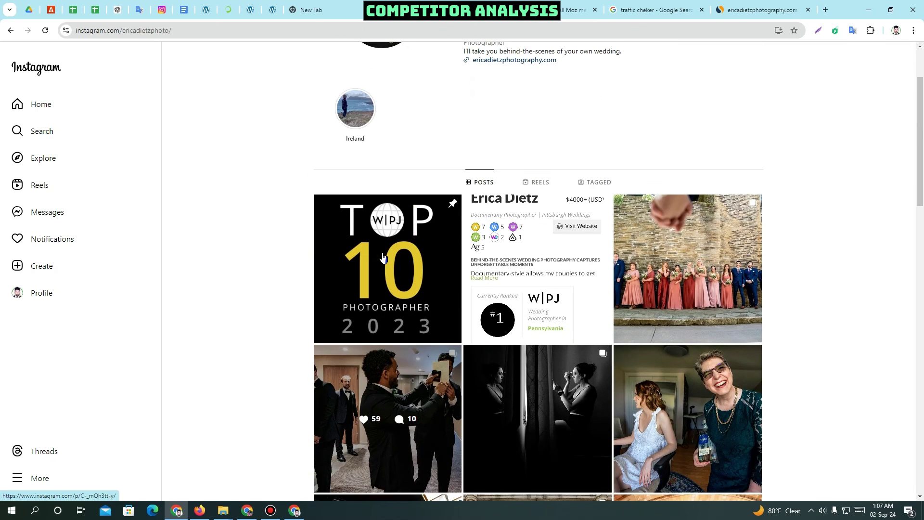
scroll(383, 259, "down", 4)
Step: View four consecutive recent Instagram posts, starting with the groomsmen photo, to check their dates, likes and comments, and return to the profile
left_click(383, 263)
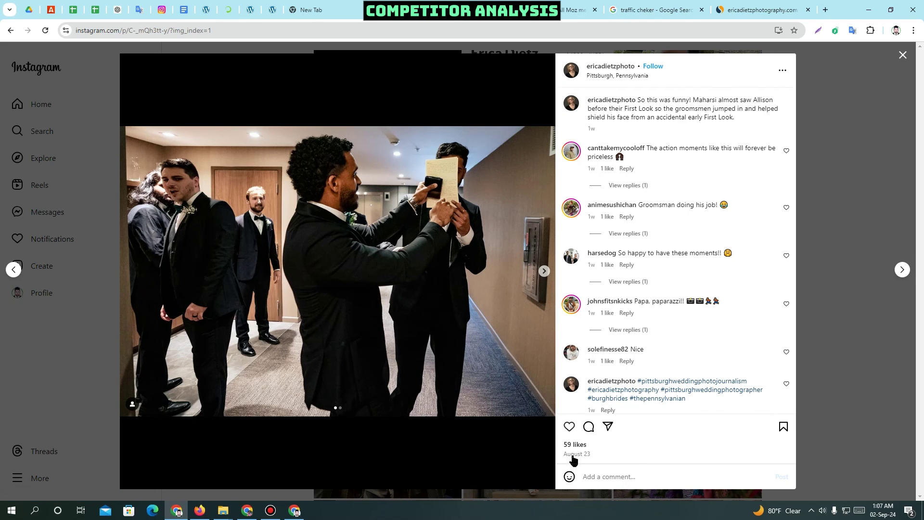
left_click(901, 271)
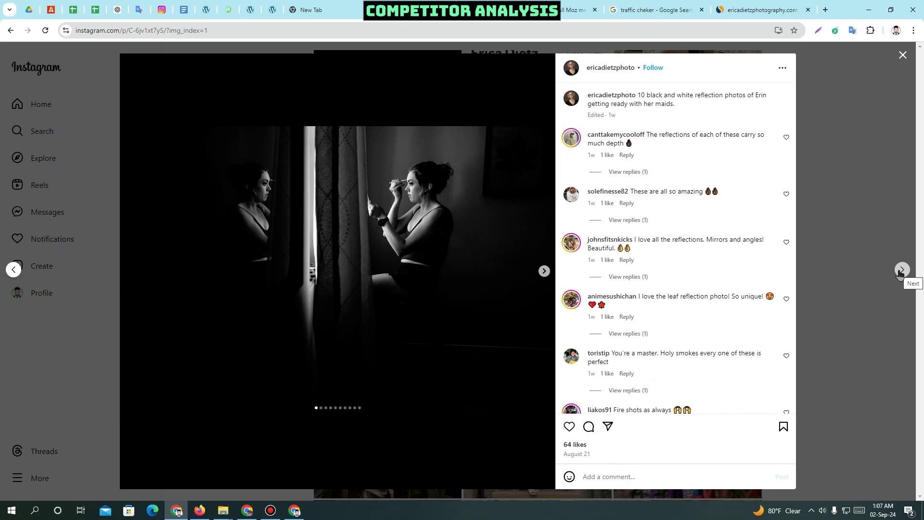
left_click(901, 270)
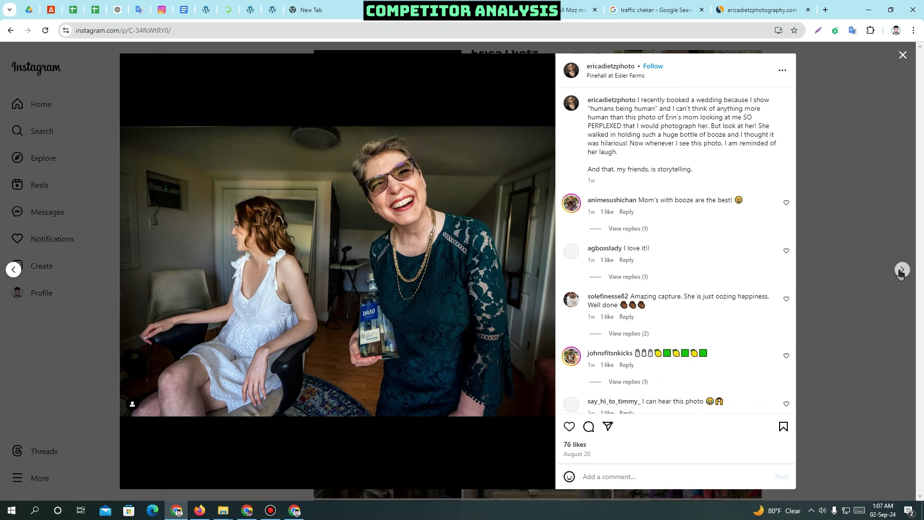
left_click(901, 273)
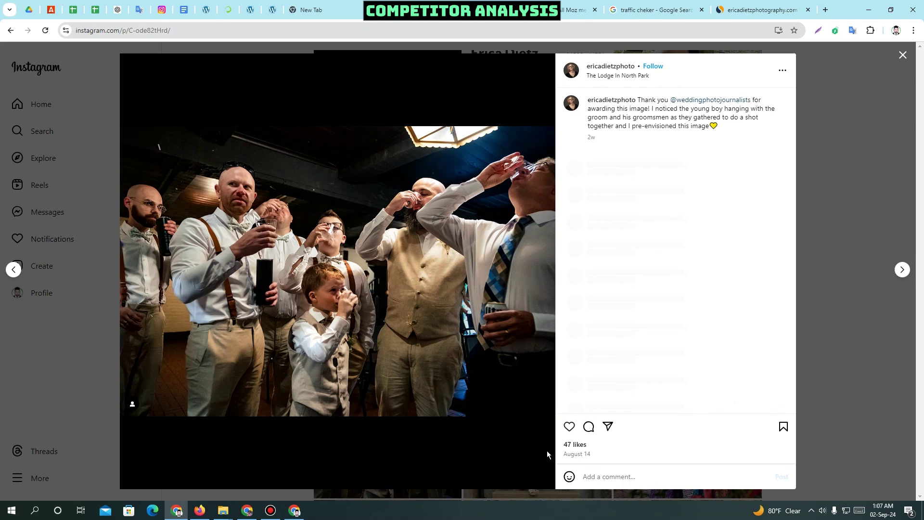
left_click(77, 339)
scroll(344, 295, "up", 5)
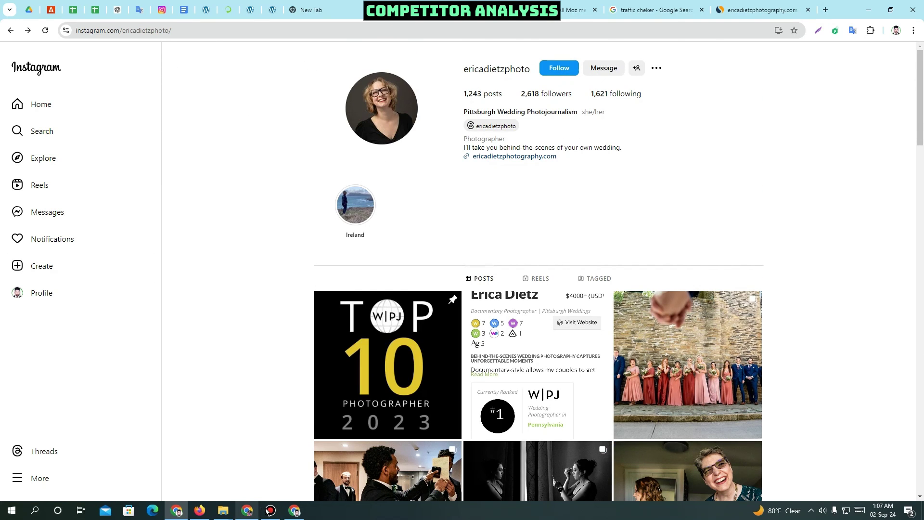
Step: Record YES as the Social Branding value for ericadietzphotography.com in cell P12 of the Competitor Analysis sheet
left_click(99, 14)
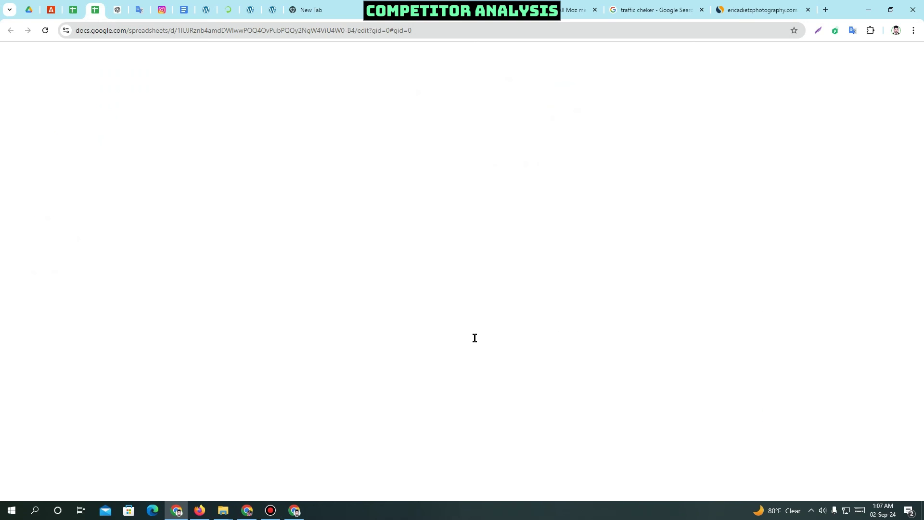
left_click(475, 340)
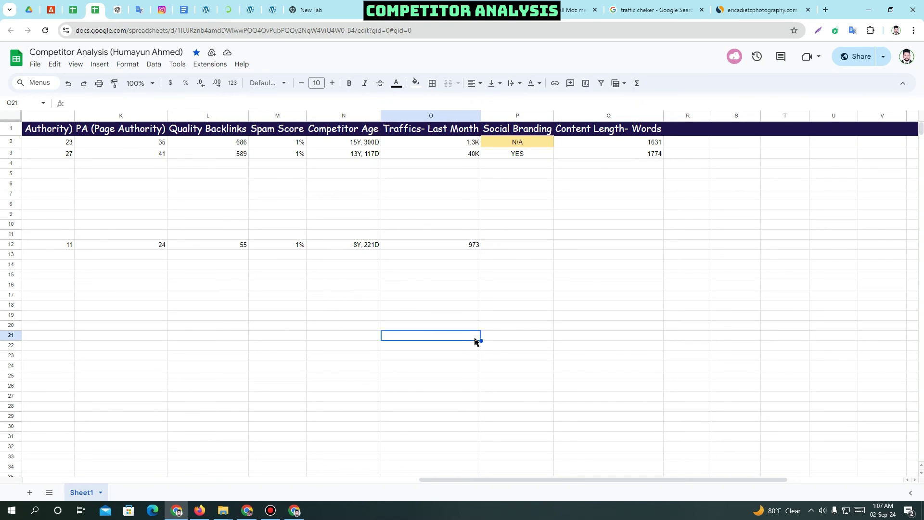
left_click(502, 246)
left_click(515, 158)
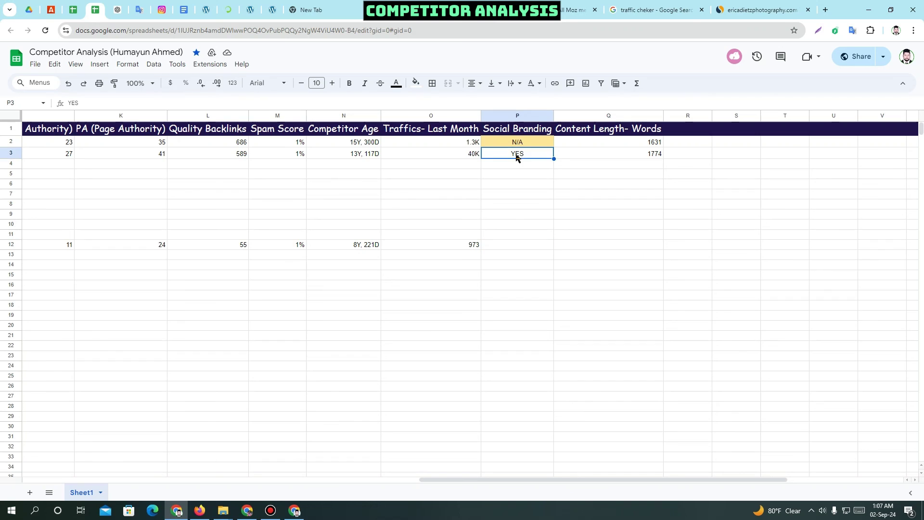
left_click(516, 246)
type("YES")
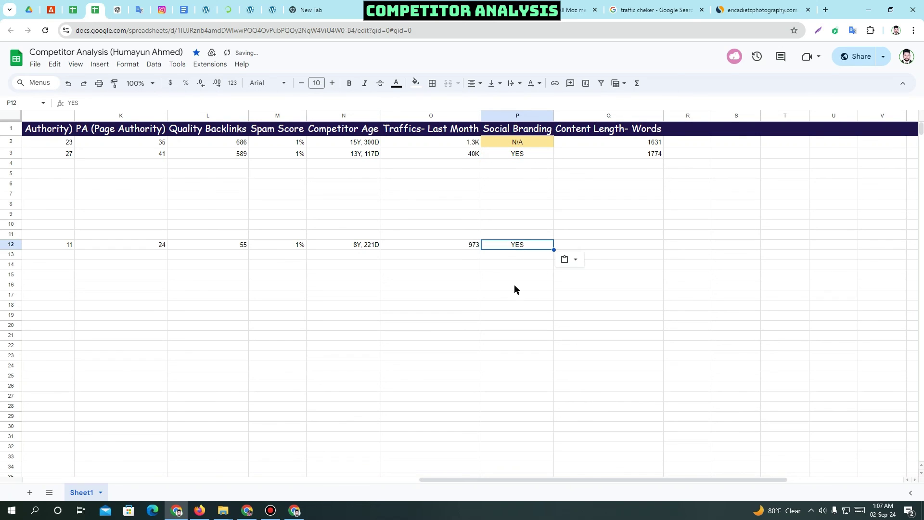
left_click(672, 235)
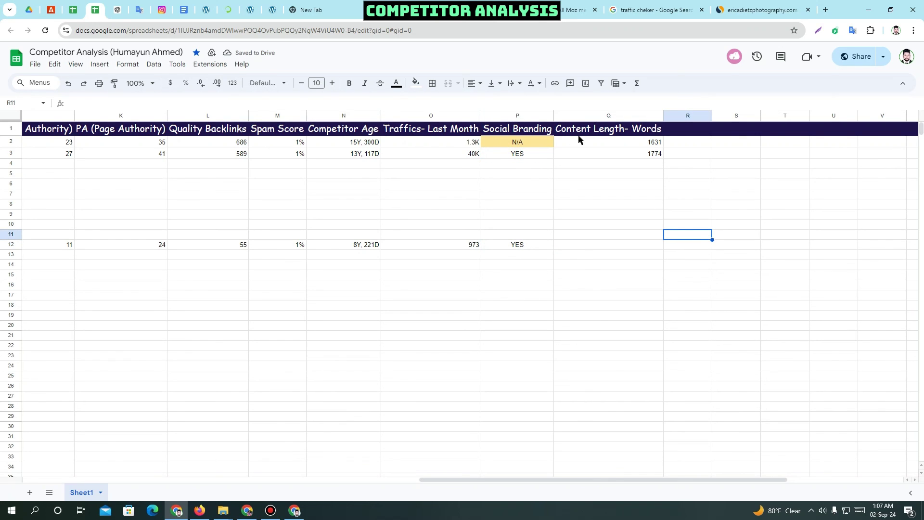
left_click(593, 236)
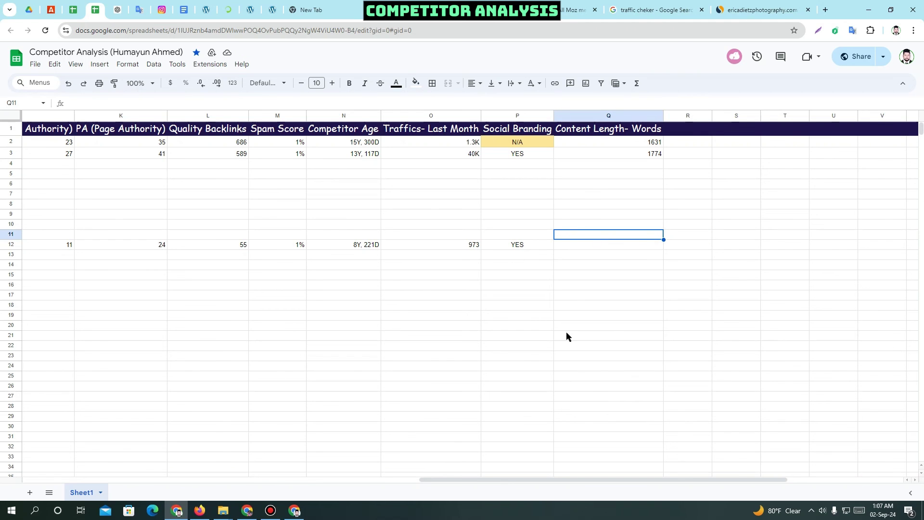
Step: Switch to the competitor's home page and copy its body text from the "Pittsburgh Wedding Photojournalism" heading through "Inquire About Your Date"
left_click(298, 510)
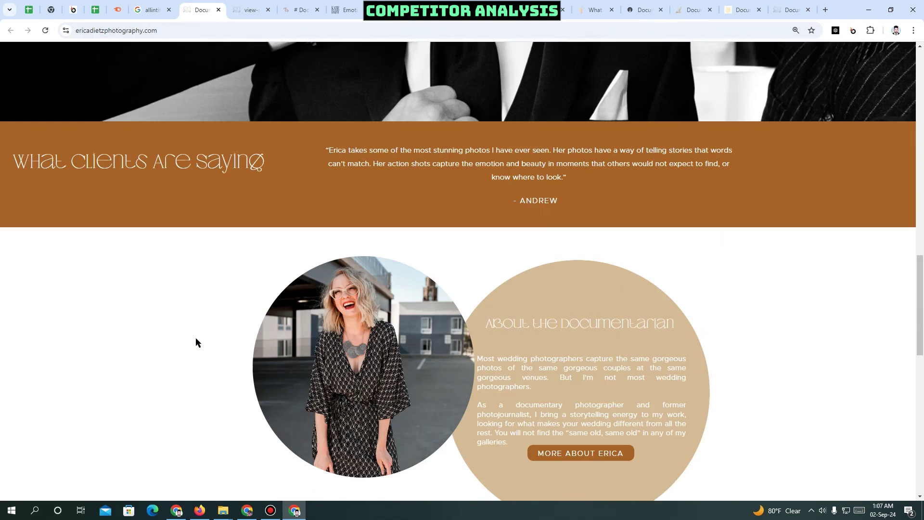
scroll(196, 338, "up", 12)
scroll(196, 342, "up", 6)
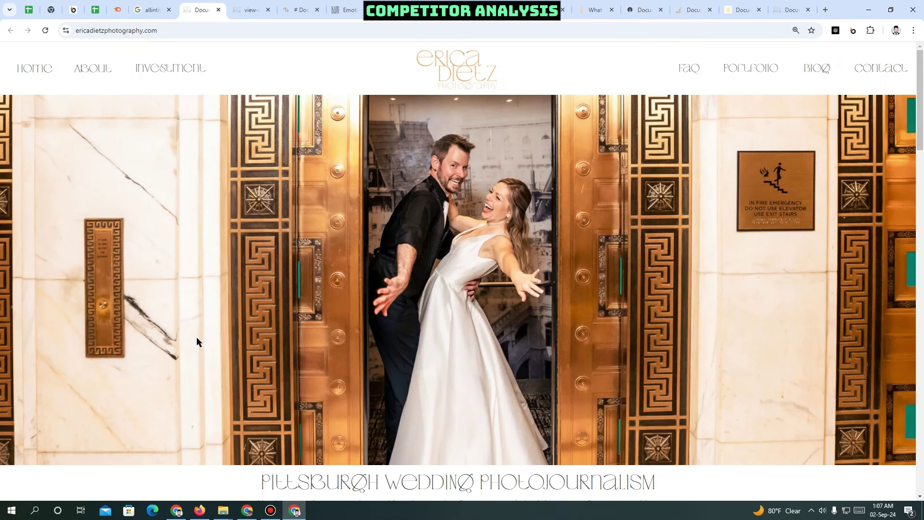
scroll(309, 362, "down", 4)
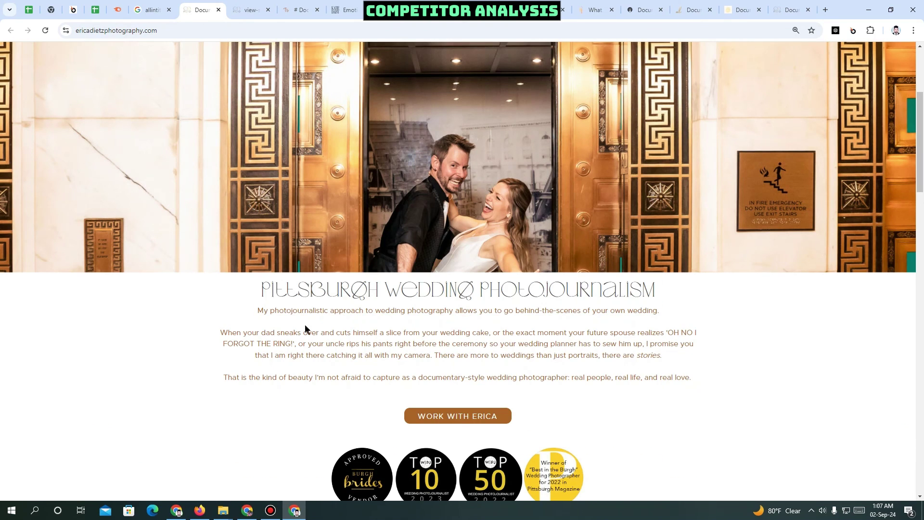
left_click_drag(258, 289, 544, 516)
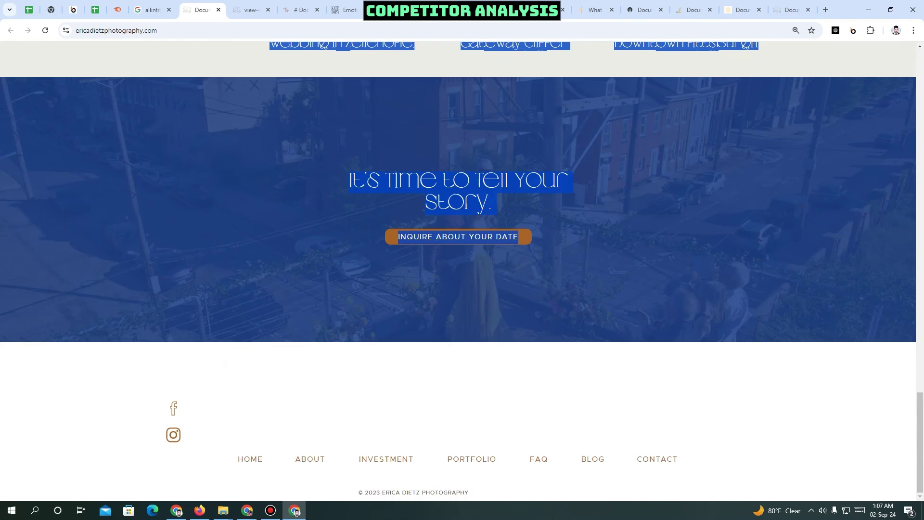
left_click_drag(481, 437, 466, 273)
left_click_drag(573, 290, 521, 241)
scroll(554, 271, "up", 9)
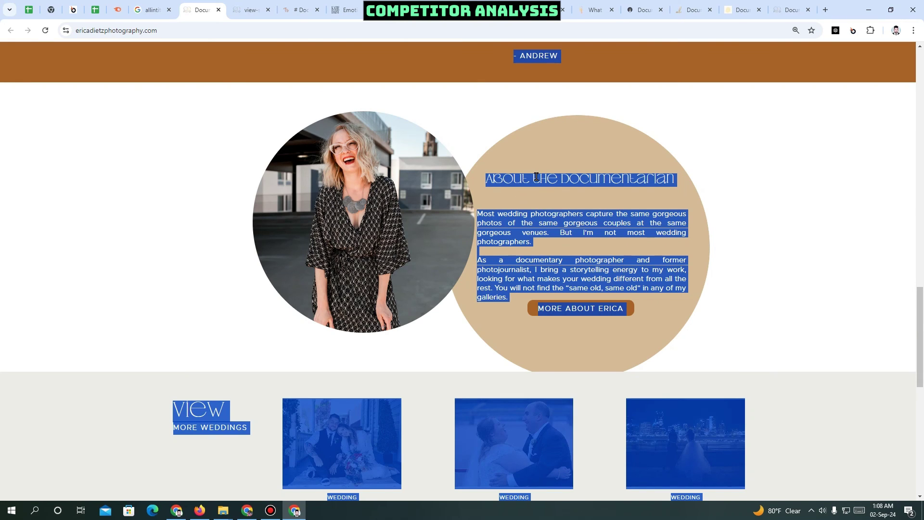
scroll(536, 176, "up", 4)
right_click(535, 203)
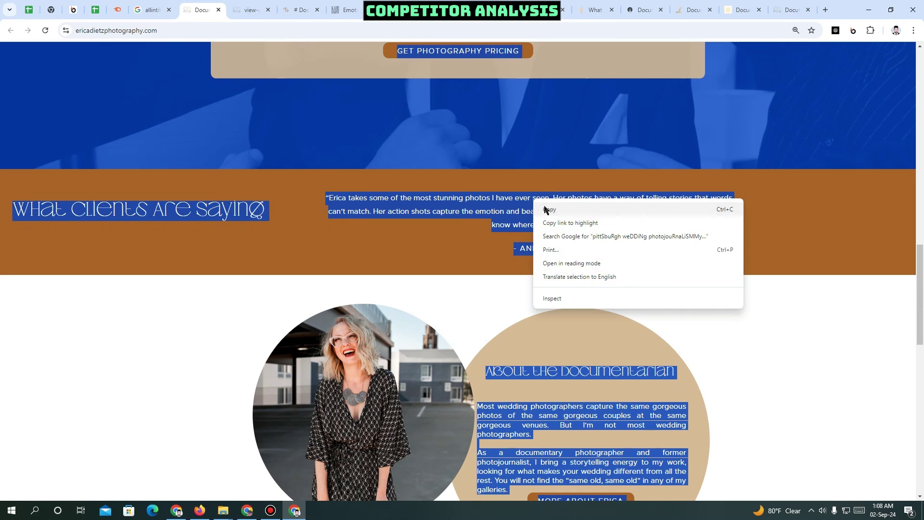
left_click(547, 211)
Step: Search Google for "word counter" in a new tab and count the copied home page text on easywordcount.com
key("ctrl+t")
type("w")
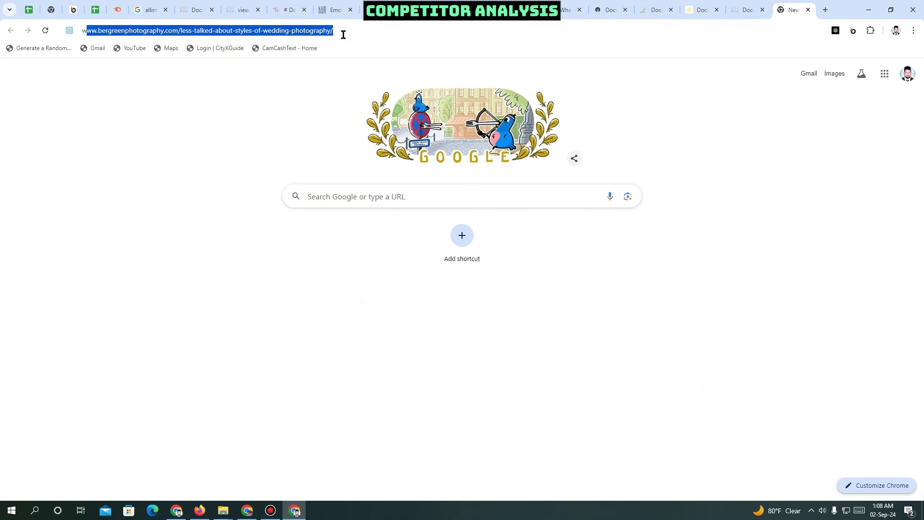
type("ord")
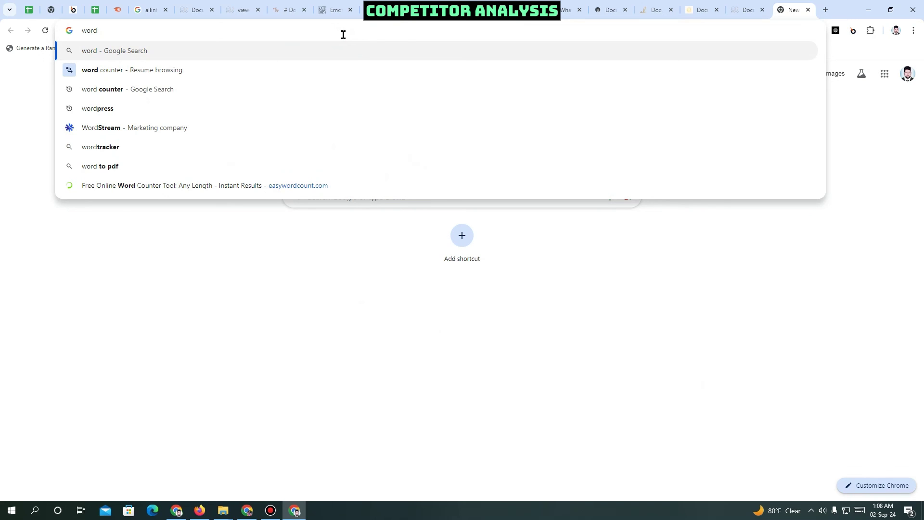
left_click(141, 90)
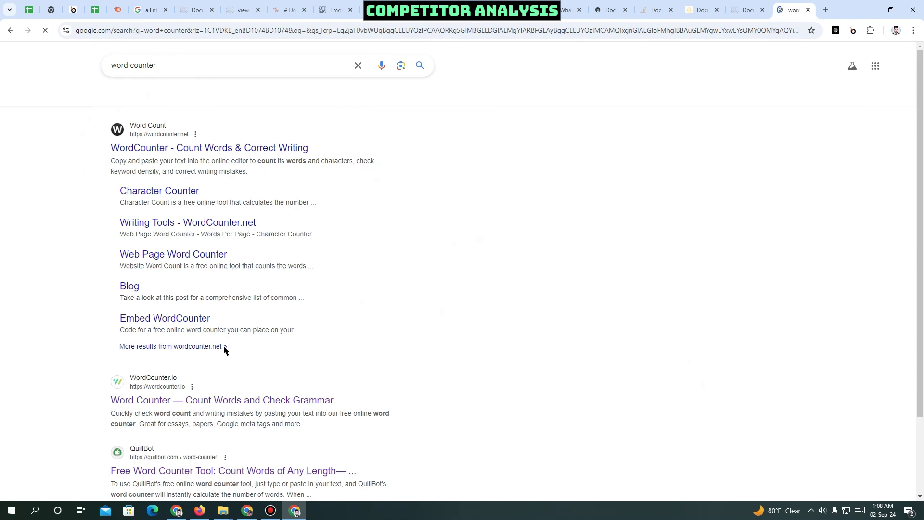
scroll(202, 298, "down", 5)
right_click(169, 381)
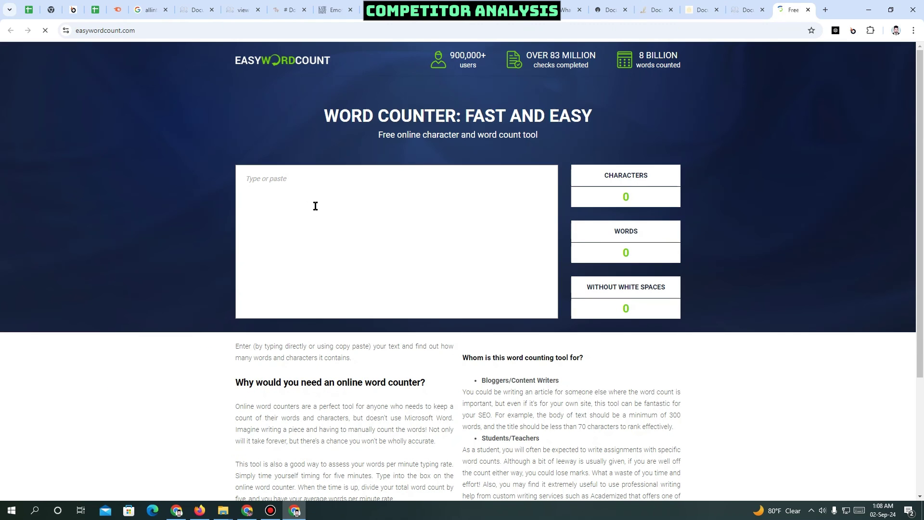
left_click(315, 205)
key("ctrl+v")
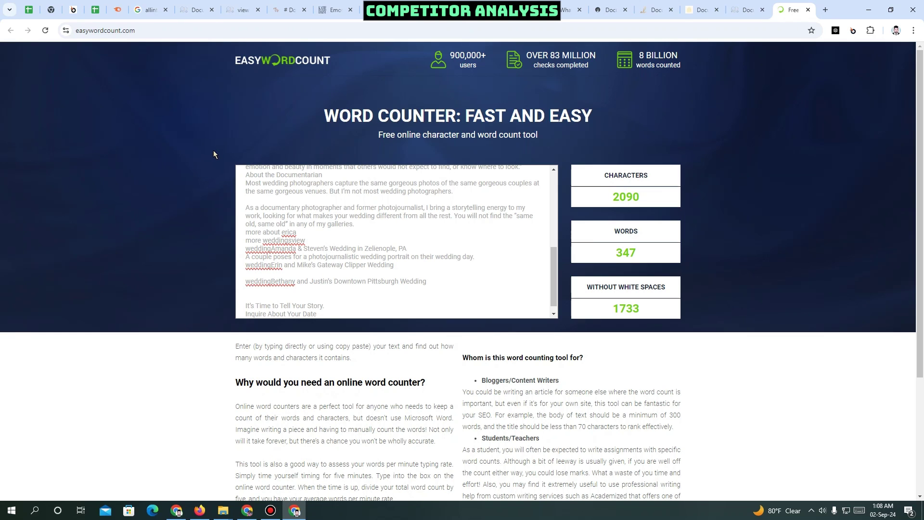
Step: Copy the word count 347 from the counter into the Content Length- Words cell Q12 of the Competitor Analysis sheet
double_click(624, 252)
right_click(625, 251)
left_click(674, 260)
left_click(176, 510)
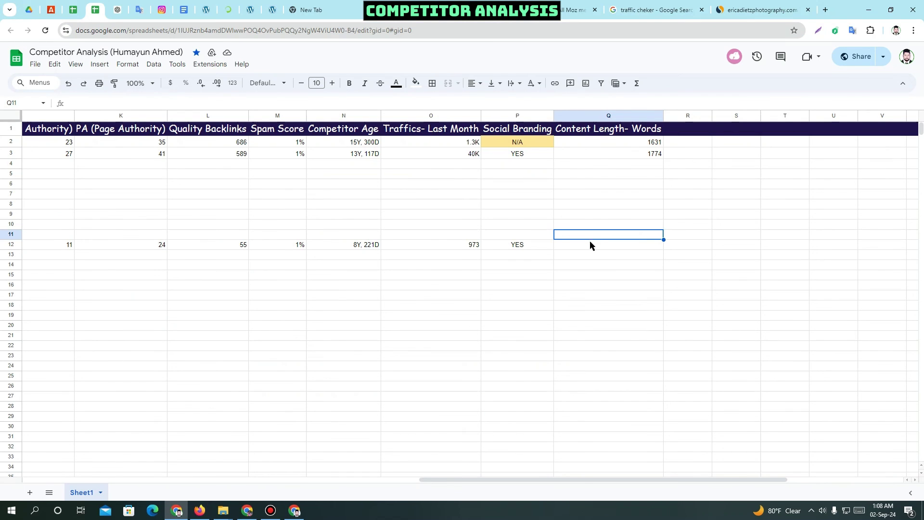
left_click(590, 243)
key("ctrl+v")
left_click(575, 288)
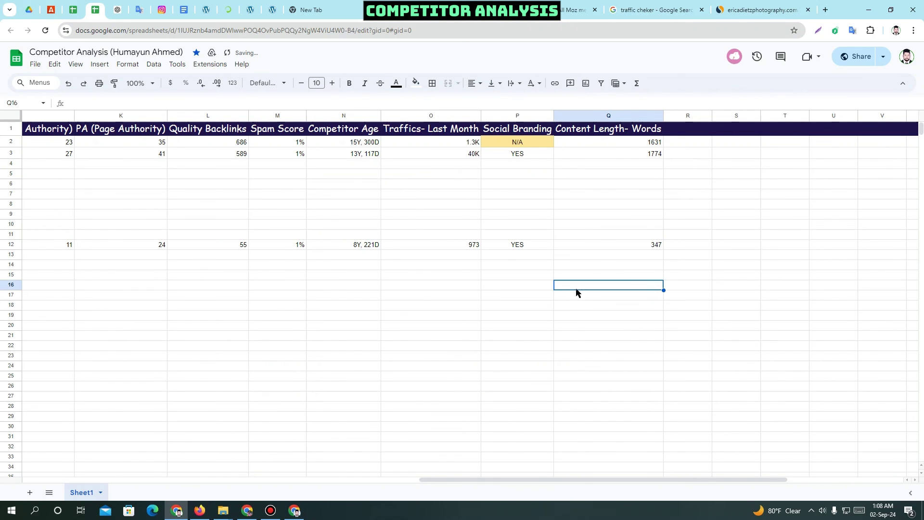
Step: Review the Competitor Analysis sheet from its first column at 75% browser zoom, checking the filled and remaining competitor rows
left_click(564, 307)
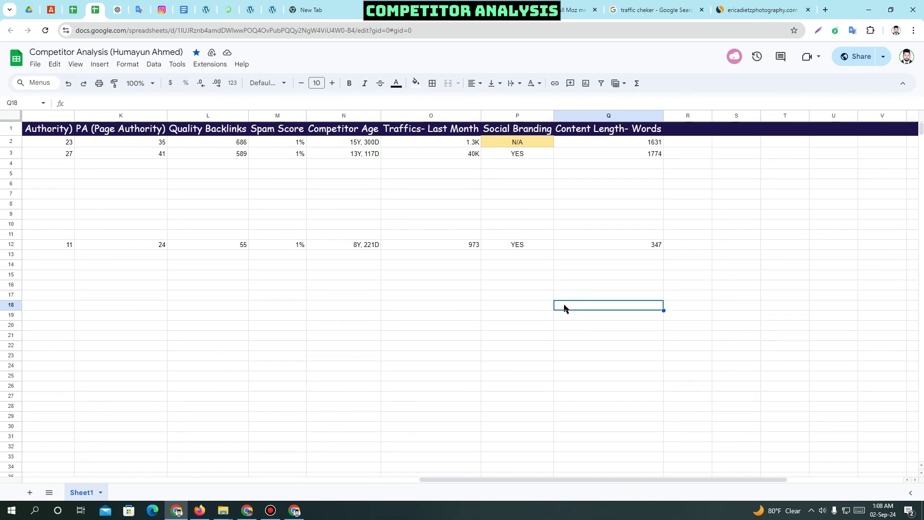
scroll(417, 276, "down", 2)
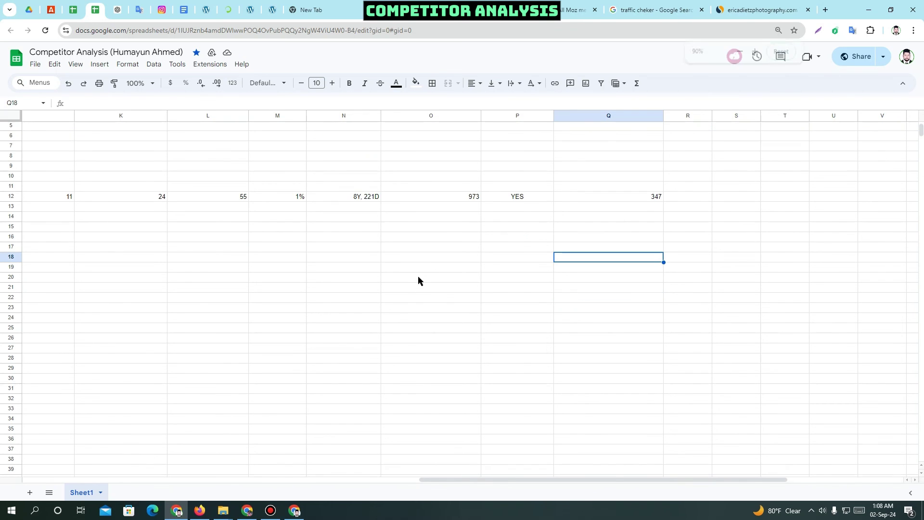
key("ctrl+minus")
key("ctrl+minus")
key("ctrl+minus")
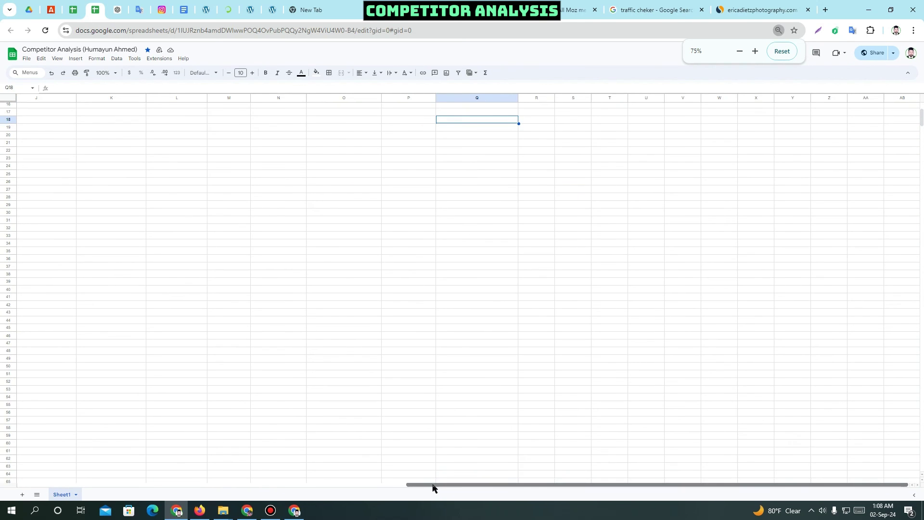
left_click_drag(433, 487, 13, 493)
scroll(202, 374, "up", 5)
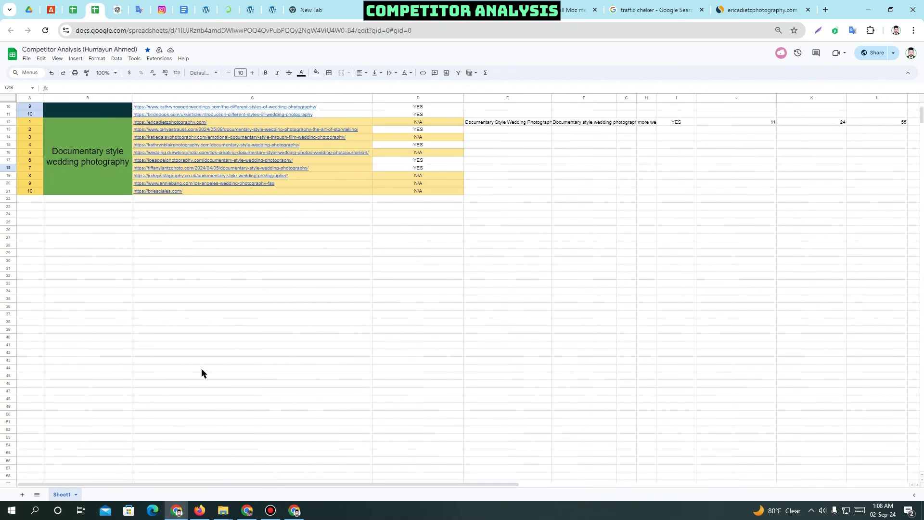
left_click(427, 356)
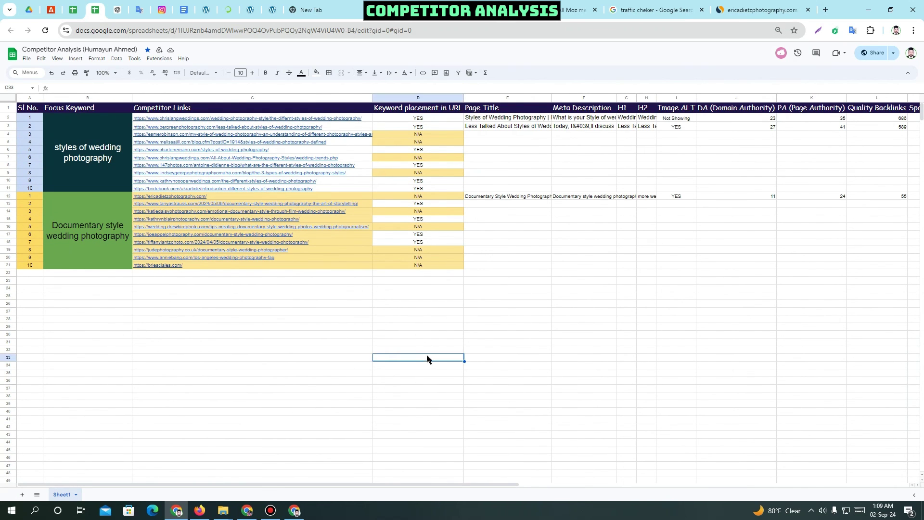